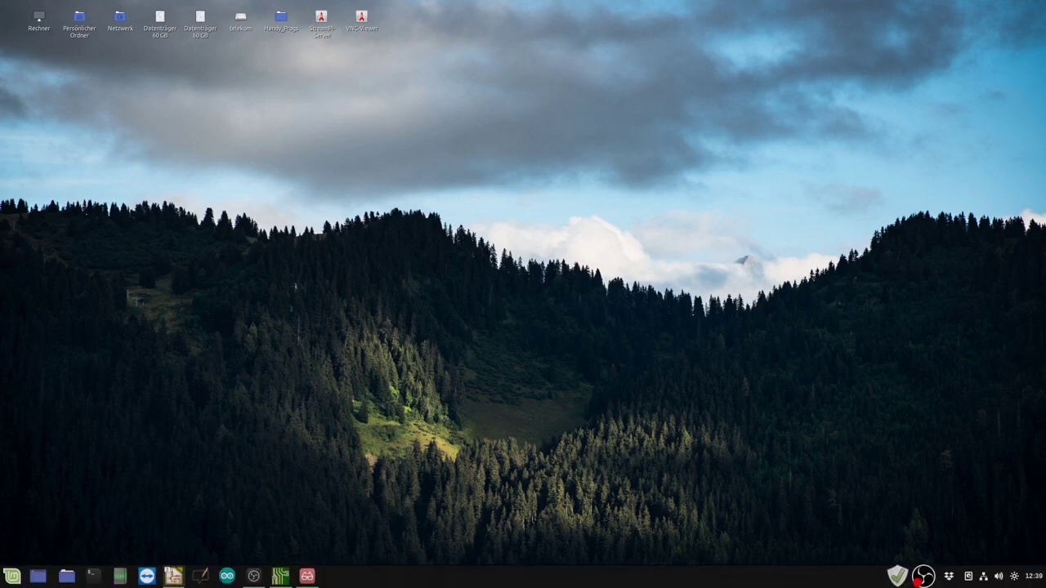
- Switch to the Pcbnew window showing the Uno_pcb board layout
{"action": "mouse_move", "coordinate": [276, 577]}
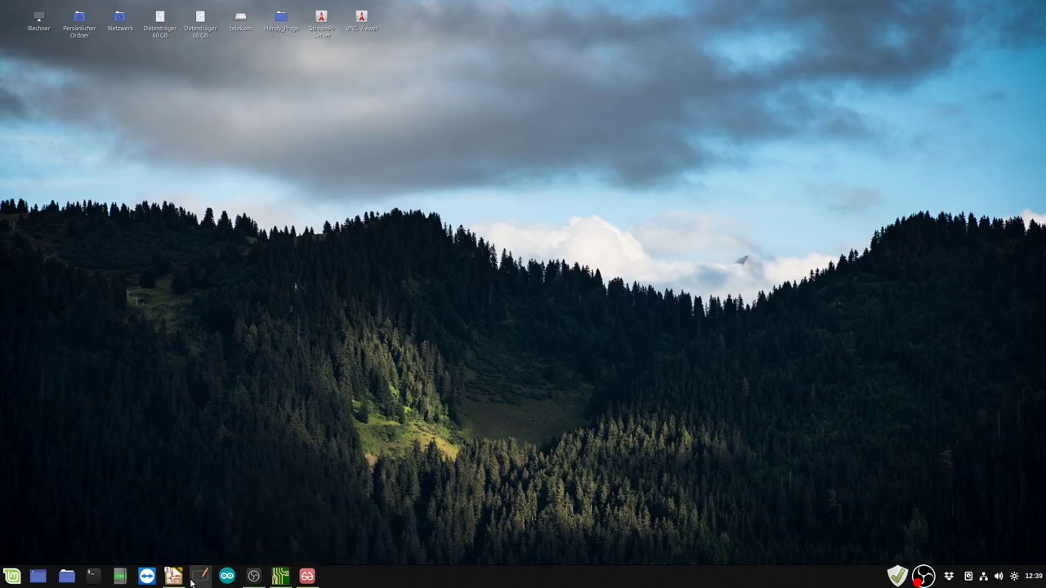
{"action": "mouse_move", "coordinate": [172, 576]}
{"action": "left_click", "coordinate": [286, 518]}
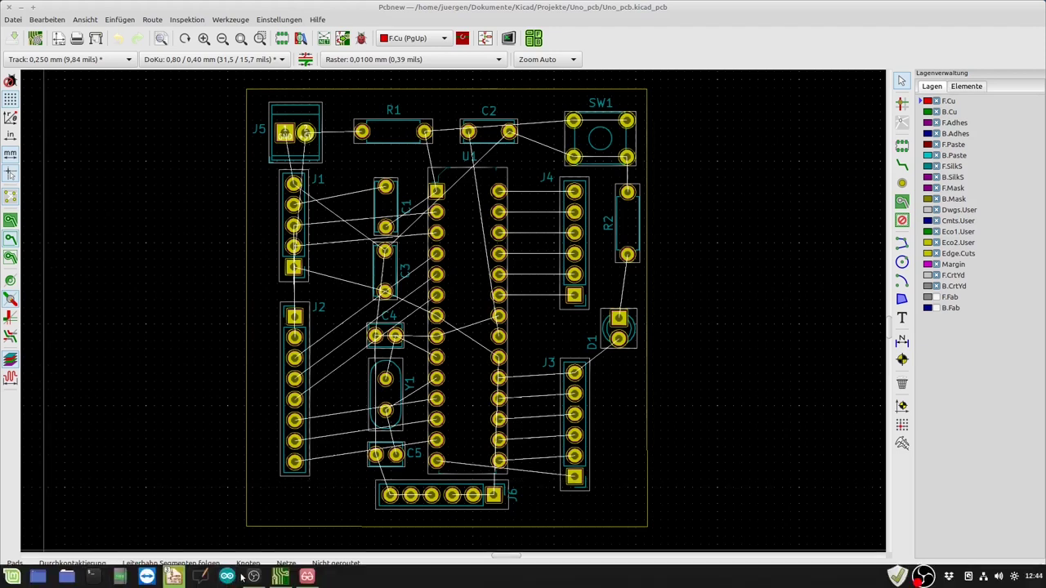
- Switch to the KiCad project manager and examine the track width calculation in the PCB calculator, closing it when done
{"action": "mouse_move", "coordinate": [173, 576]}
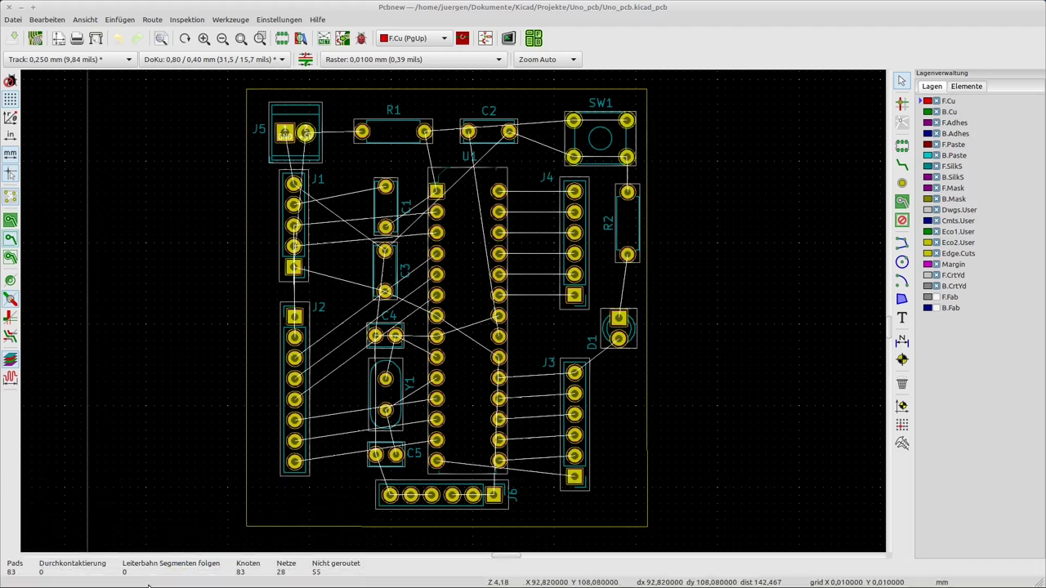
{"action": "left_click", "coordinate": [63, 530]}
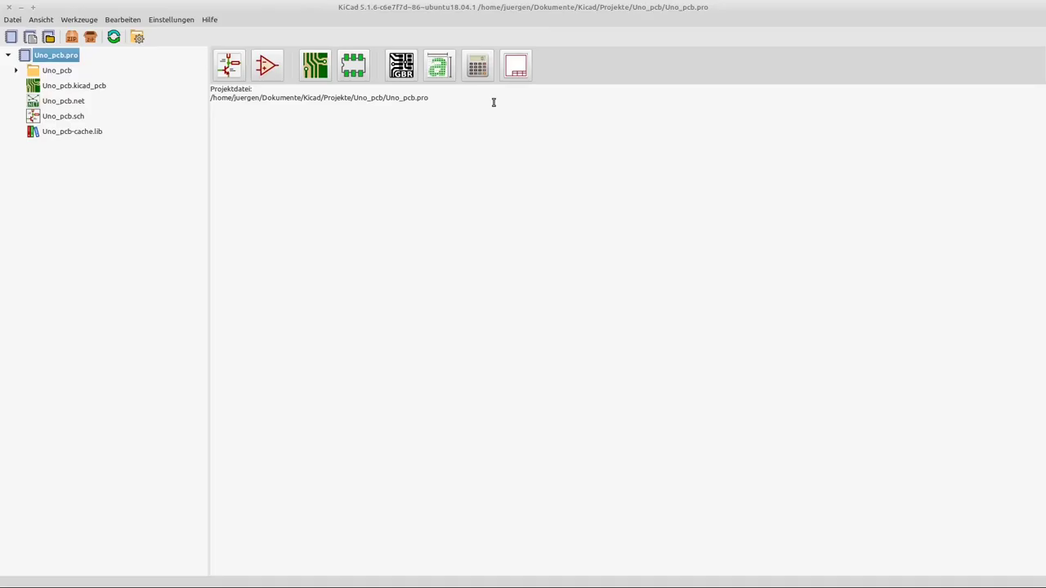
{"action": "left_click", "coordinate": [478, 65]}
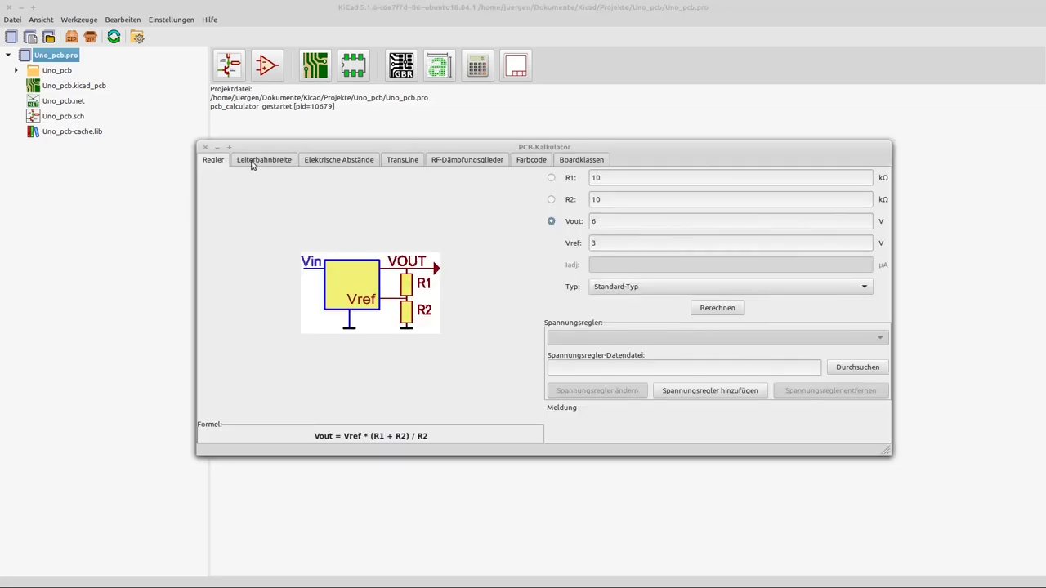
{"action": "left_click", "coordinate": [271, 161]}
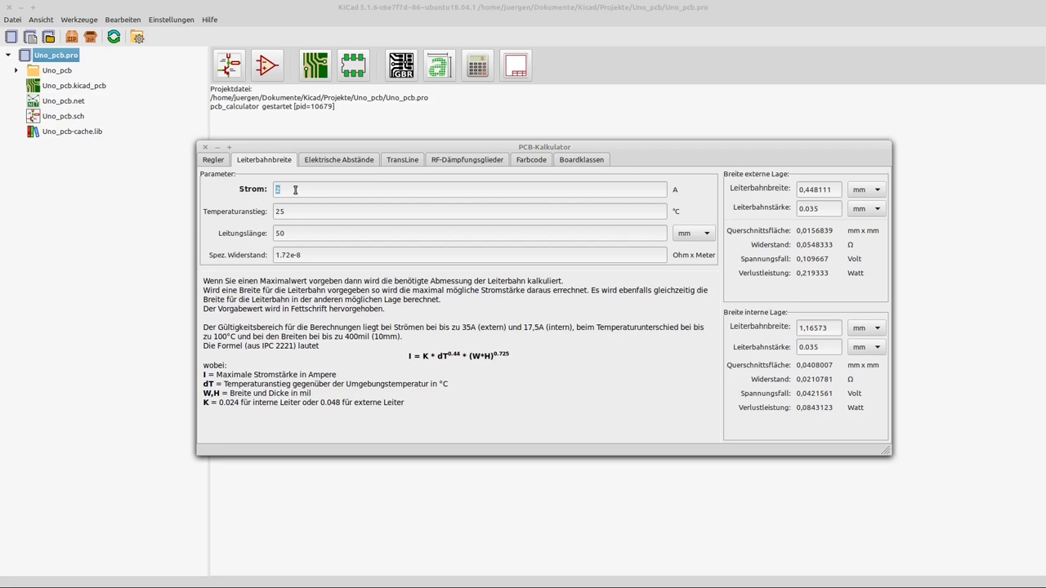
{"action": "left_click", "coordinate": [206, 149]}
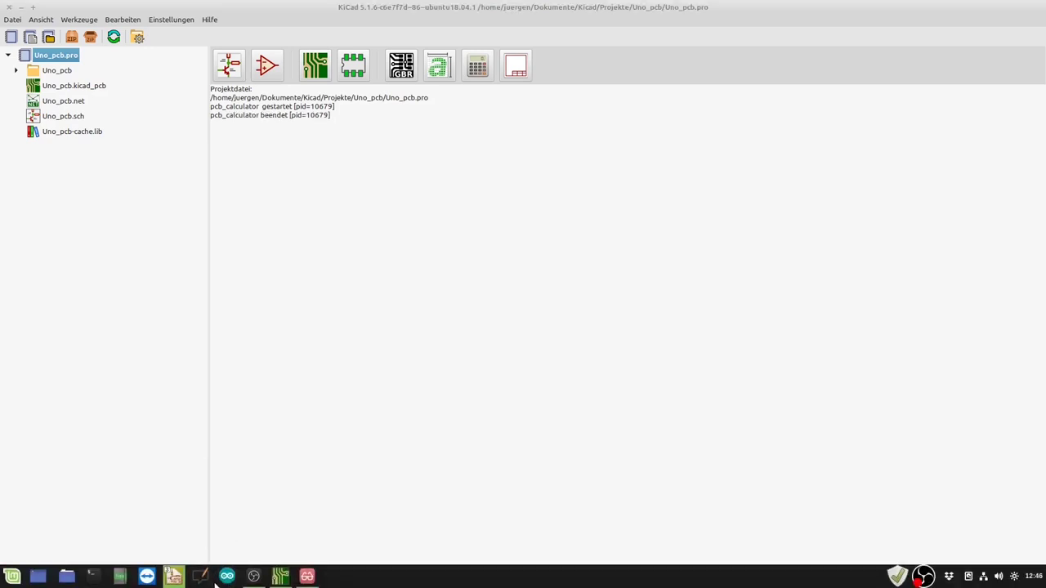
- Return to the Pcbnew board layout and open the net class settings (Netzklassen) of the board setup
{"action": "mouse_move", "coordinate": [173, 576]}
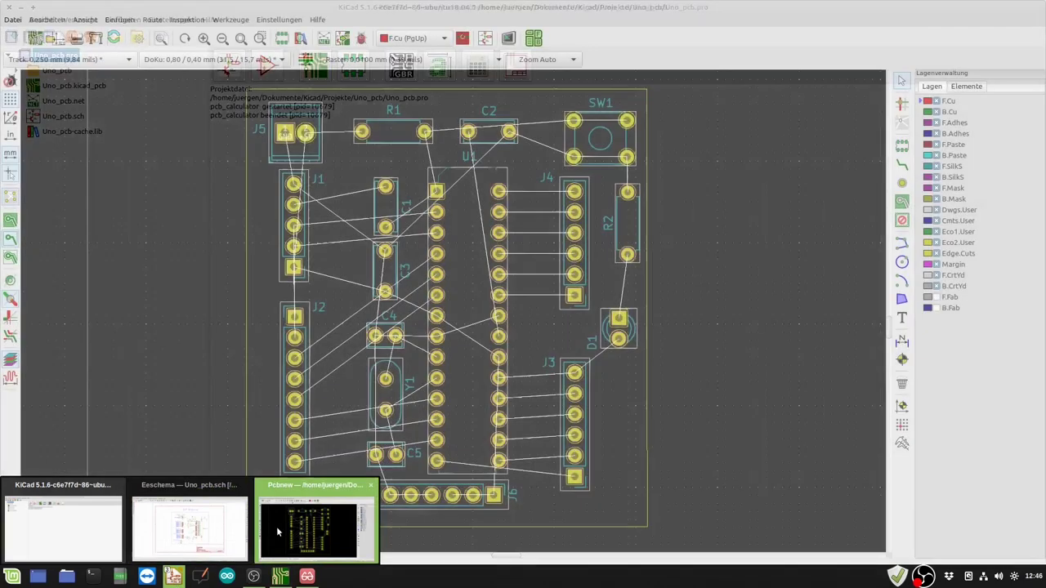
{"action": "left_click", "coordinate": [276, 526]}
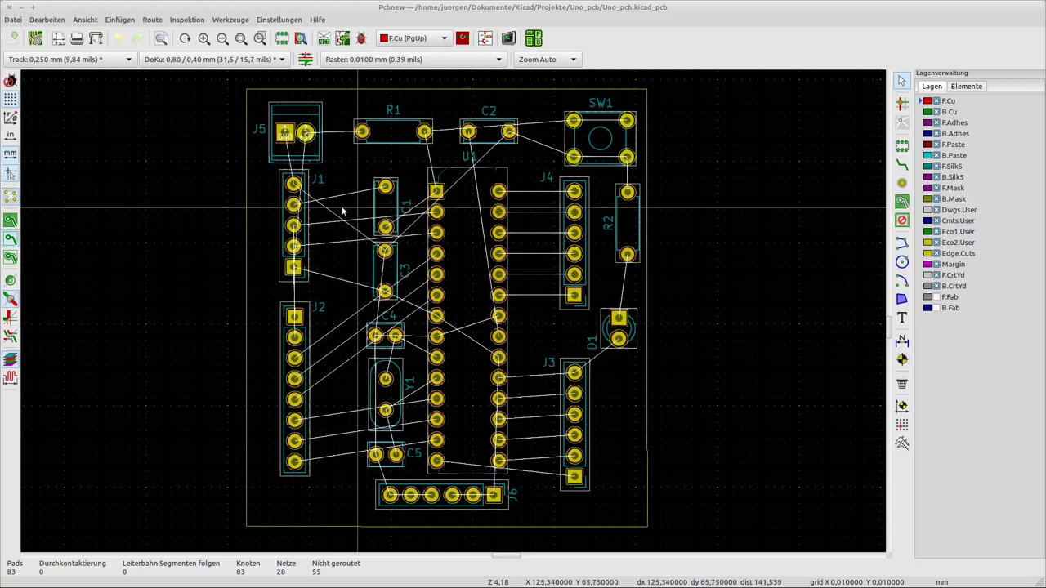
{"action": "left_click", "coordinate": [13, 21]}
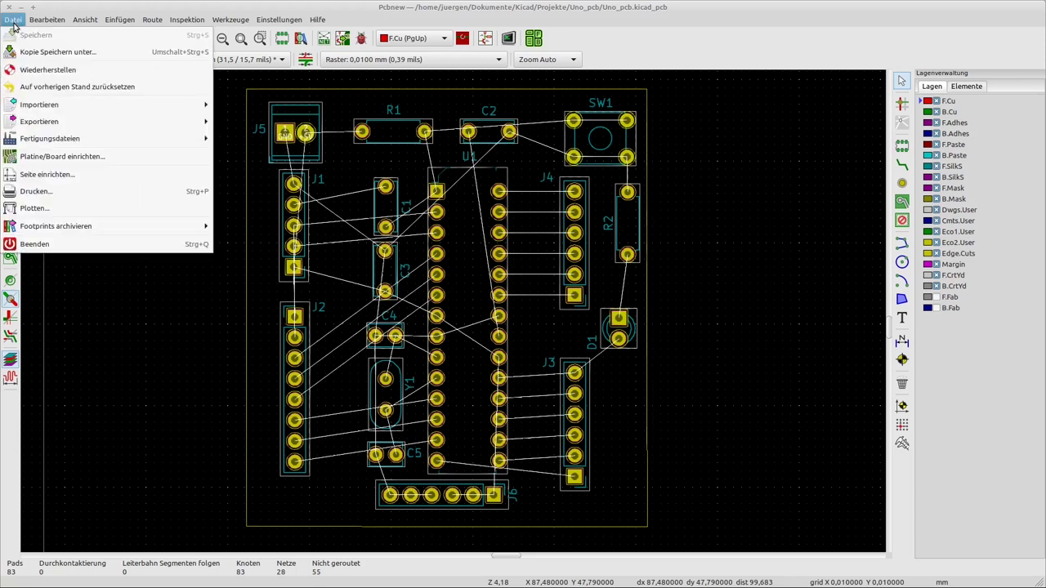
{"action": "left_click", "coordinate": [82, 160]}
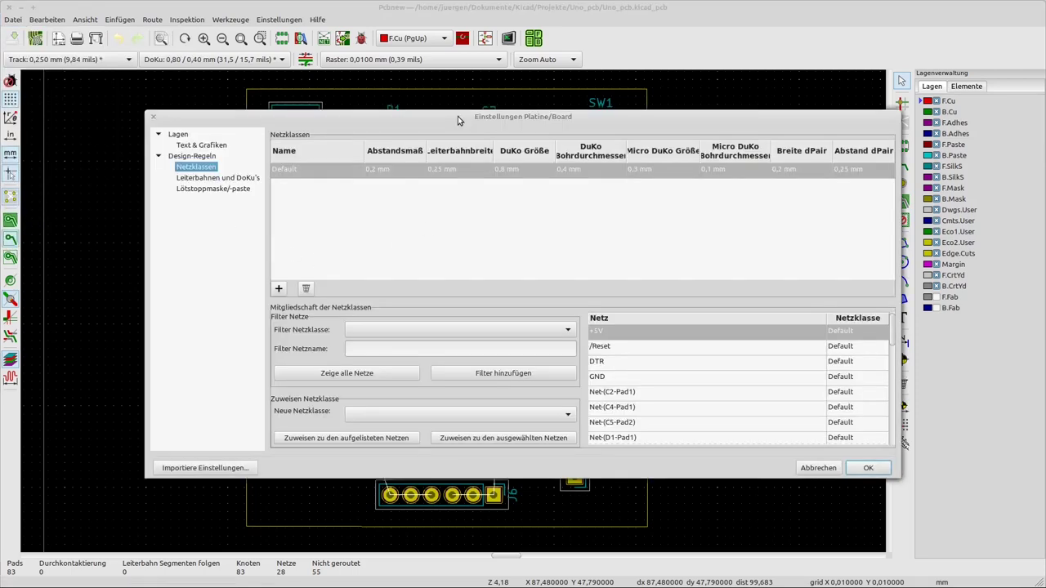
{"action": "left_click_drag", "start_coordinate": [445, 119], "coordinate": [388, 118]}
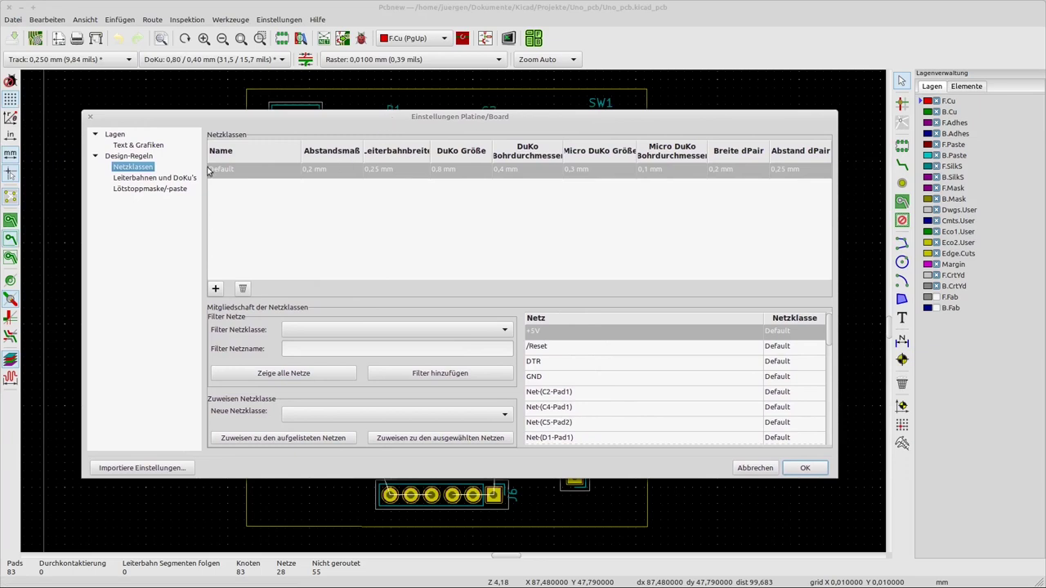
{"action": "left_click", "coordinate": [108, 157]}
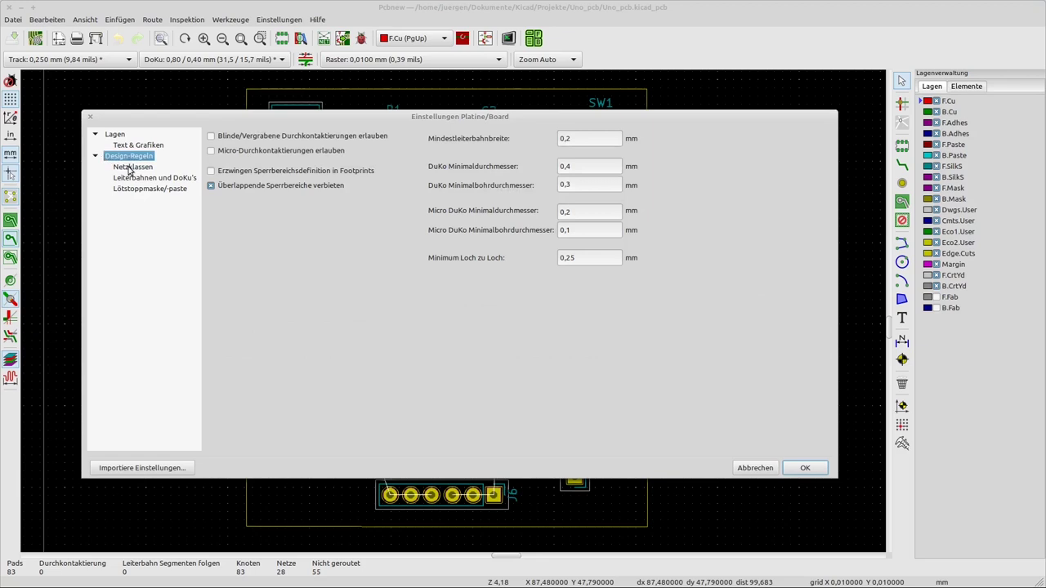
{"action": "left_click", "coordinate": [128, 168]}
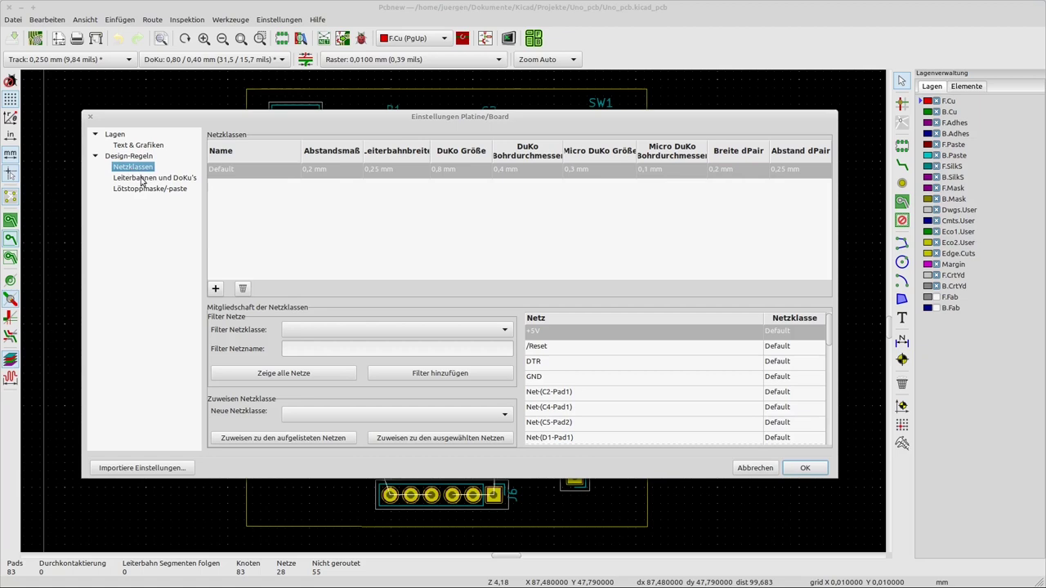
- Add a new net class named Arduino
{"action": "left_click", "coordinate": [245, 170]}
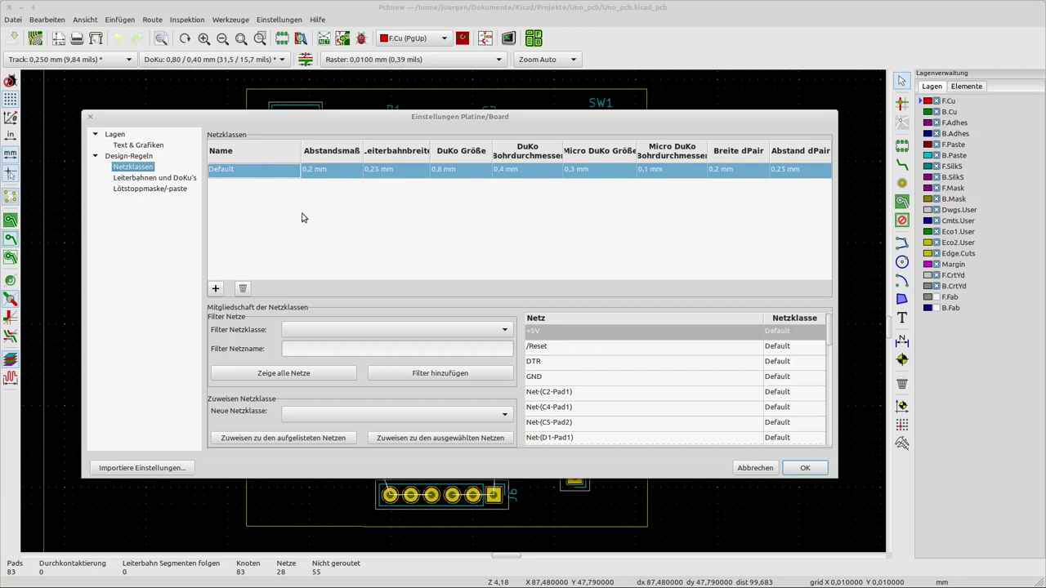
{"action": "left_click", "coordinate": [216, 289]}
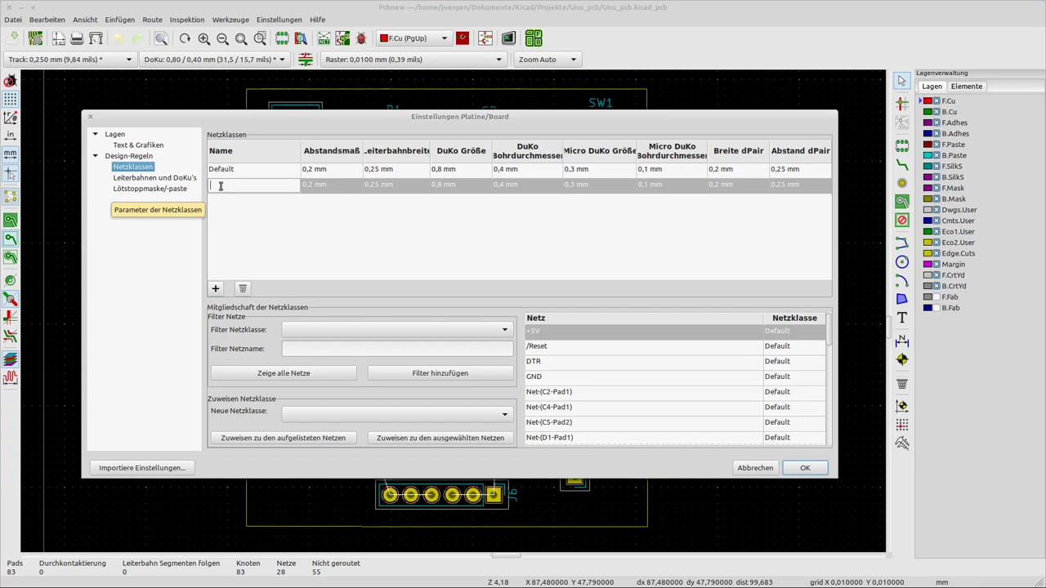
{"action": "type", "text": "Arduino"}
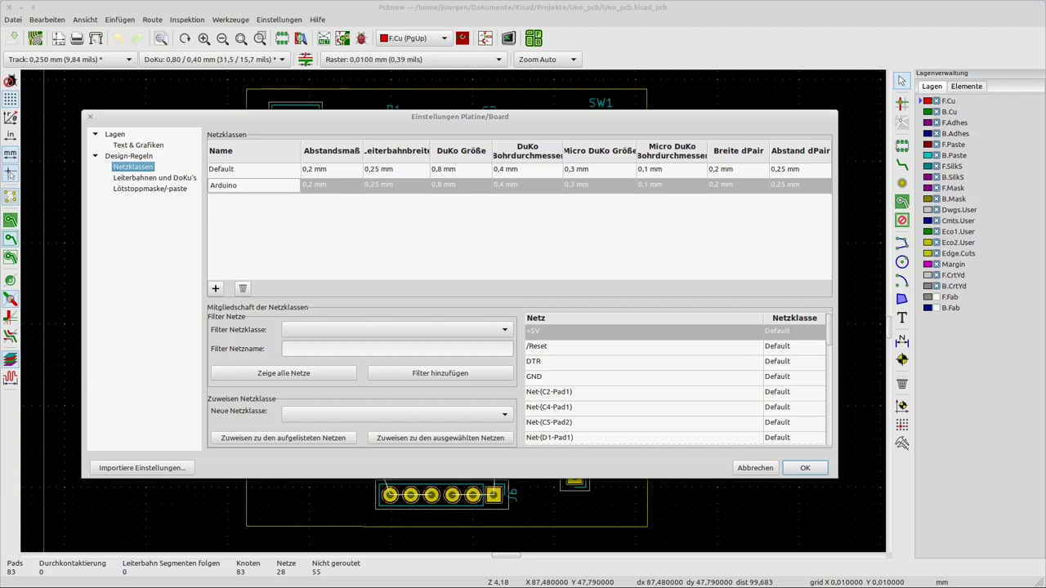
- Set the Arduino net class's clearance (Abstandsmaß) to 0,35 mm
{"action": "left_click", "coordinate": [327, 189]}
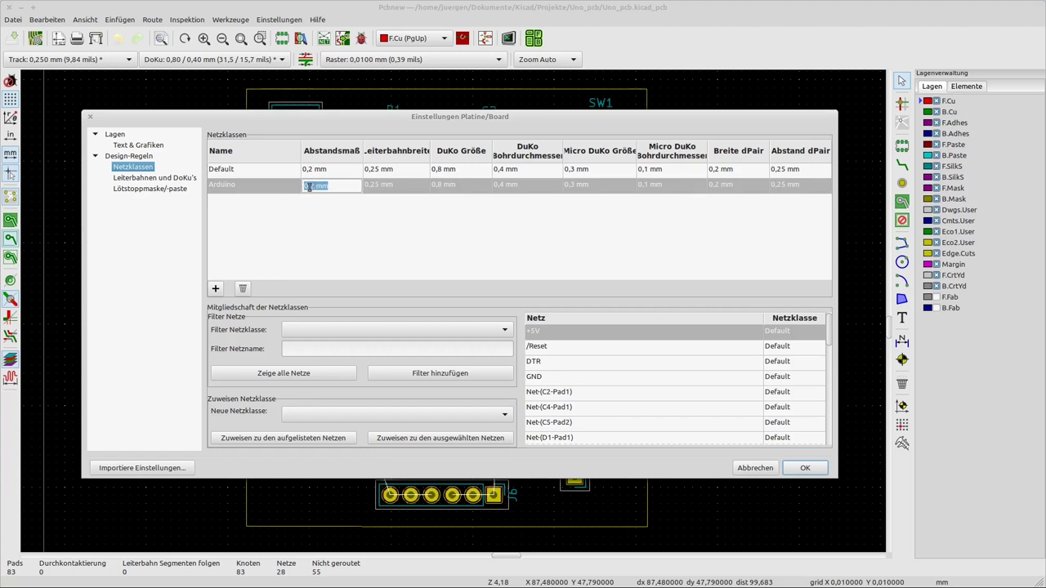
{"action": "left_click", "coordinate": [315, 186]}
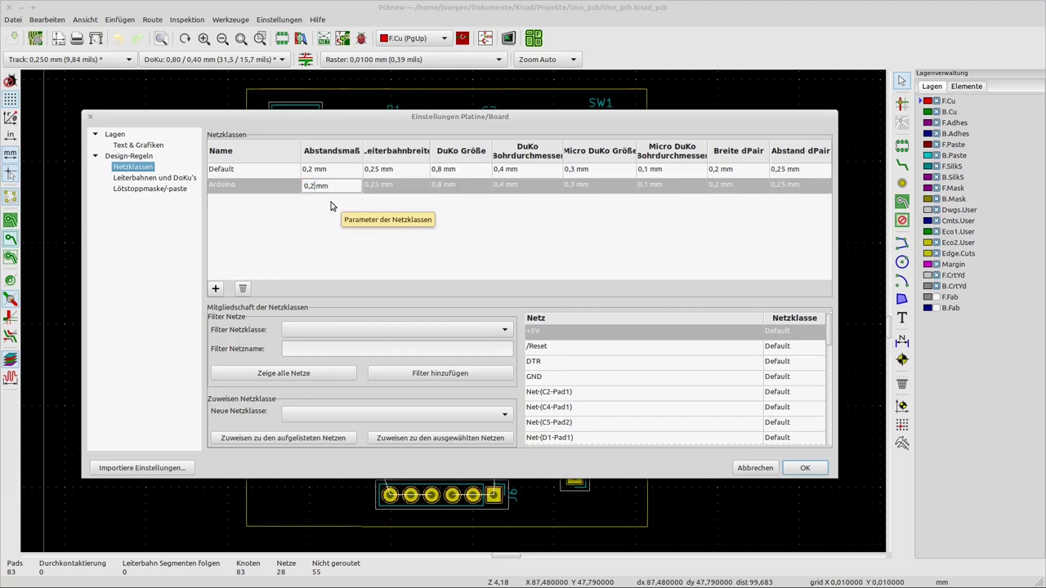
{"action": "key", "text": "BackSpace"}
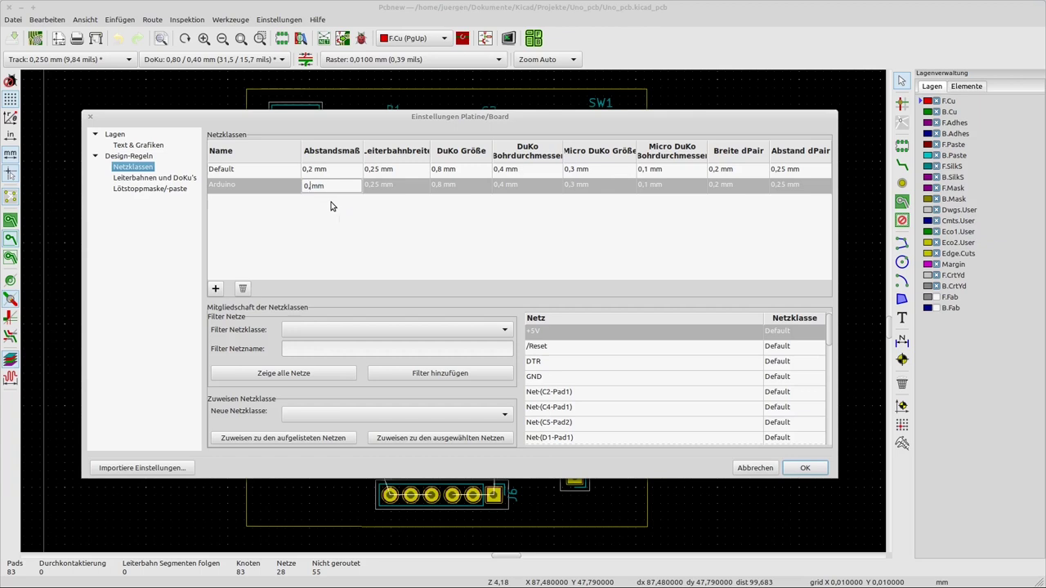
{"action": "type", "text": "35"}
- Set the Arduino net class's track width (Leiterbahnbreite) to 0,3 mm
{"action": "left_click", "coordinate": [395, 187]}
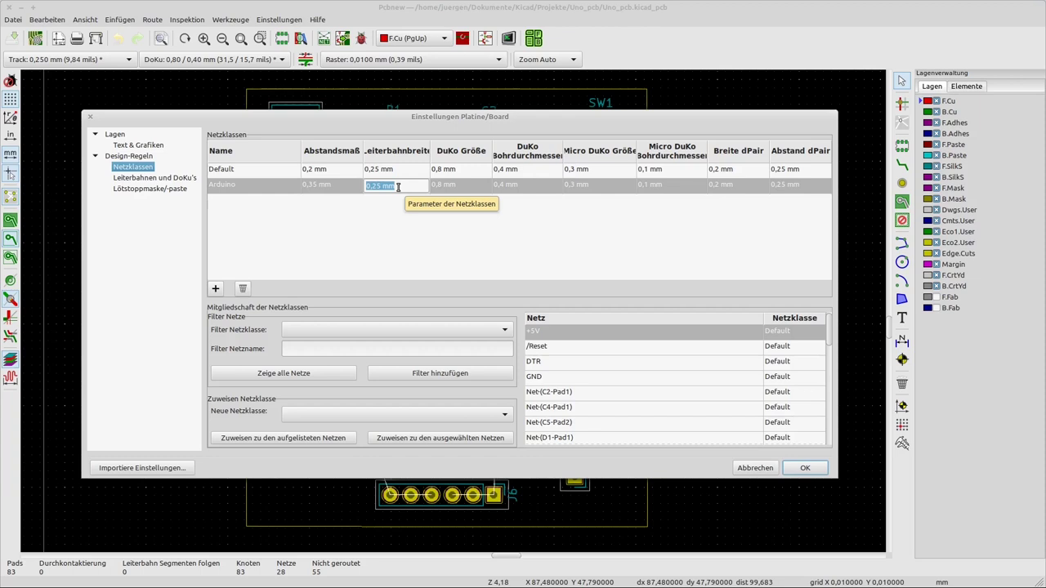
{"action": "key", "text": "Home"}
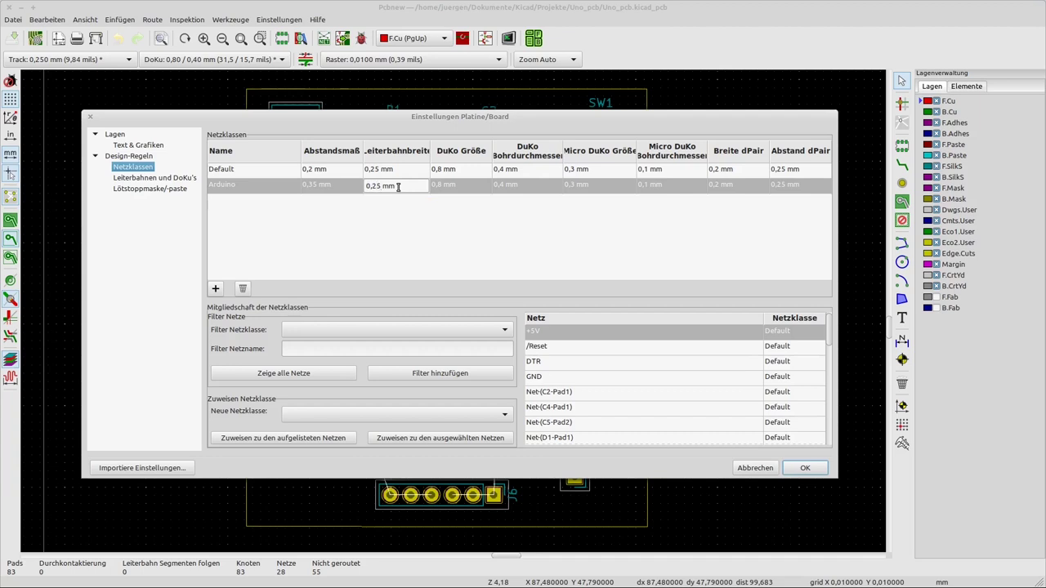
{"action": "key", "text": "Delete"}
{"action": "key", "text": "Delete"}
{"action": "type", "text": "3"}
{"action": "key", "text": "Return"}
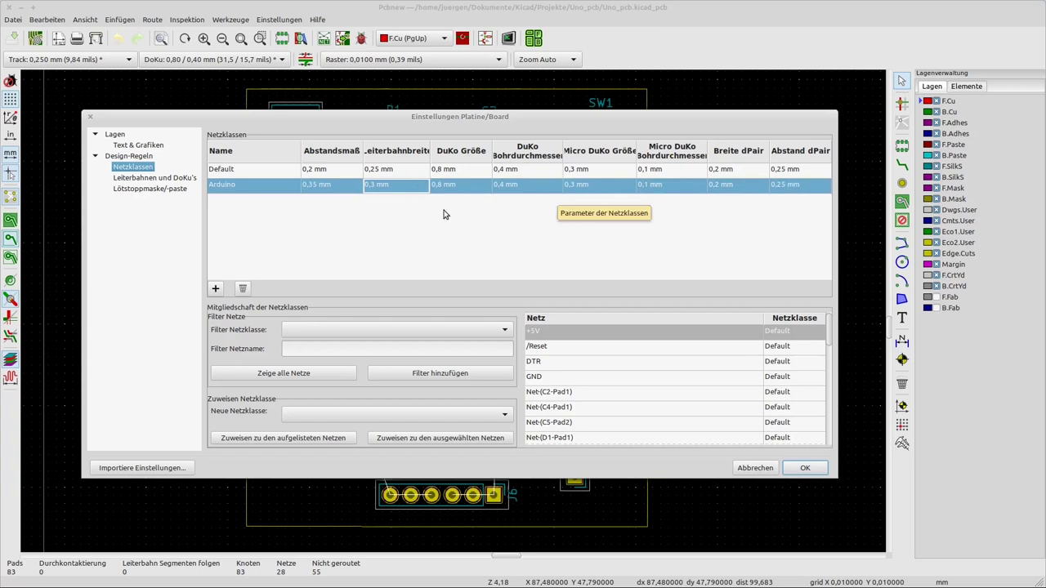
- Choose Arduino as the net class filter for the net class memberships
{"action": "double_click", "coordinate": [231, 186]}
{"action": "left_click", "coordinate": [235, 185]}
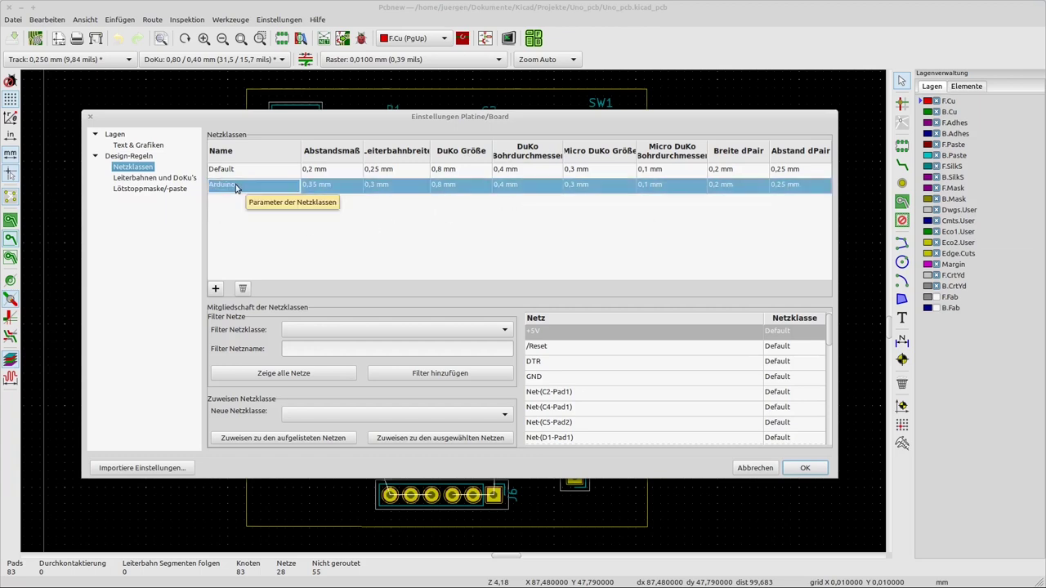
{"action": "left_click", "coordinate": [334, 332]}
{"action": "left_click", "coordinate": [334, 330]}
{"action": "left_click", "coordinate": [318, 344]}
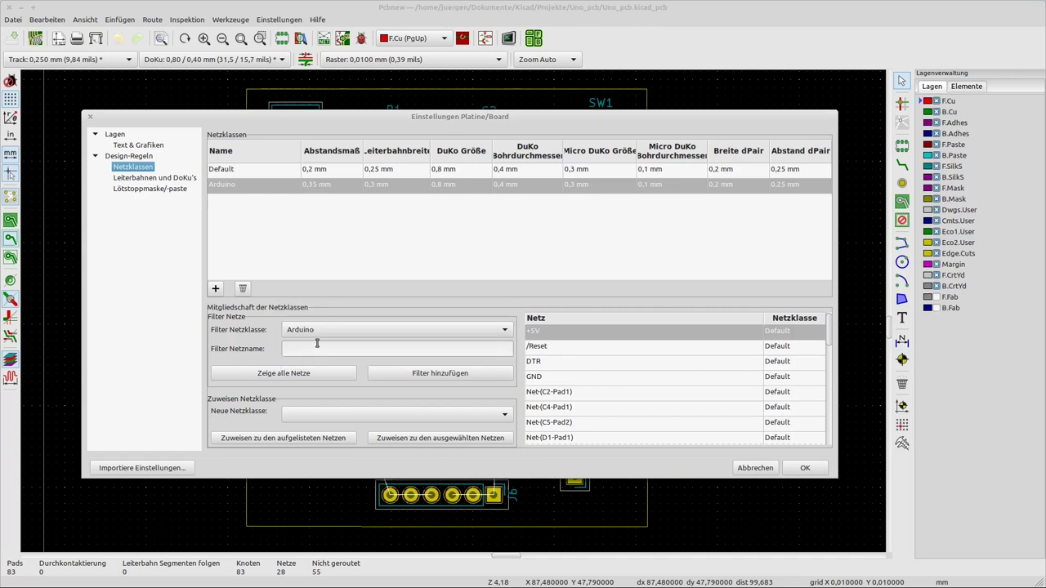
- Assign the +5V net to the Arduino net class
{"action": "left_click", "coordinate": [541, 333]}
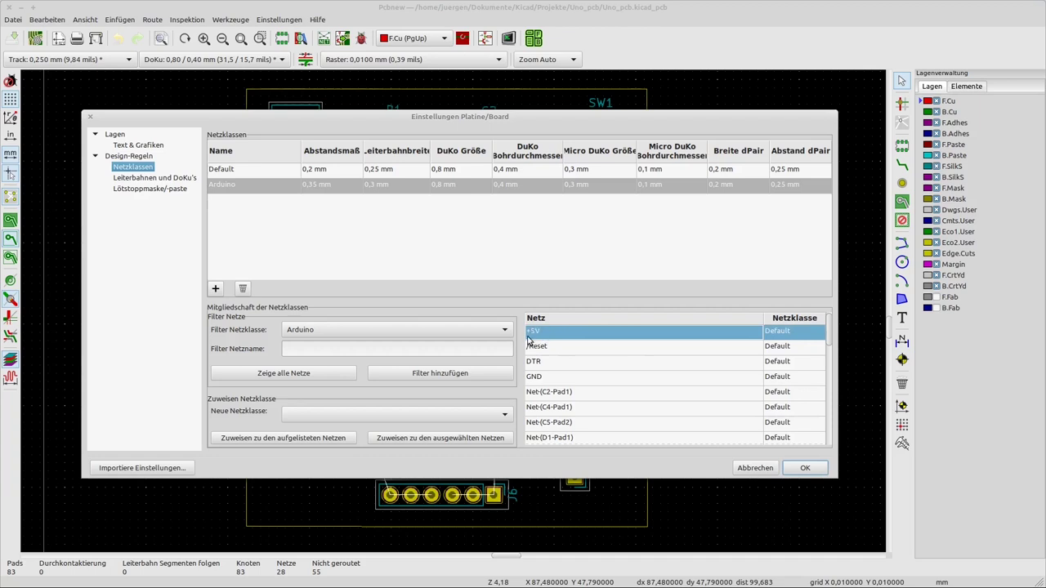
{"action": "left_click", "coordinate": [789, 332]}
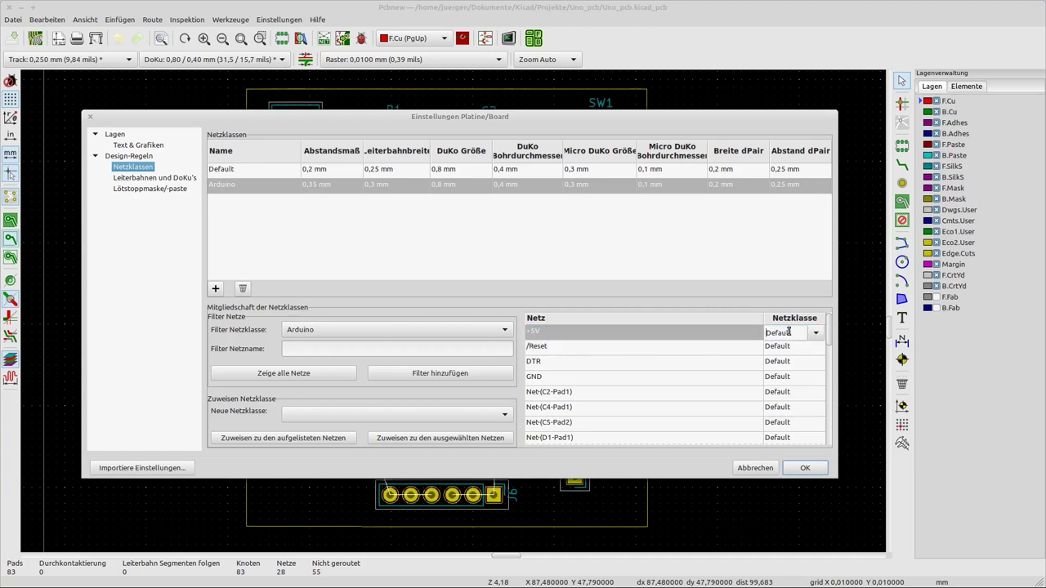
{"action": "left_click", "coordinate": [818, 334]}
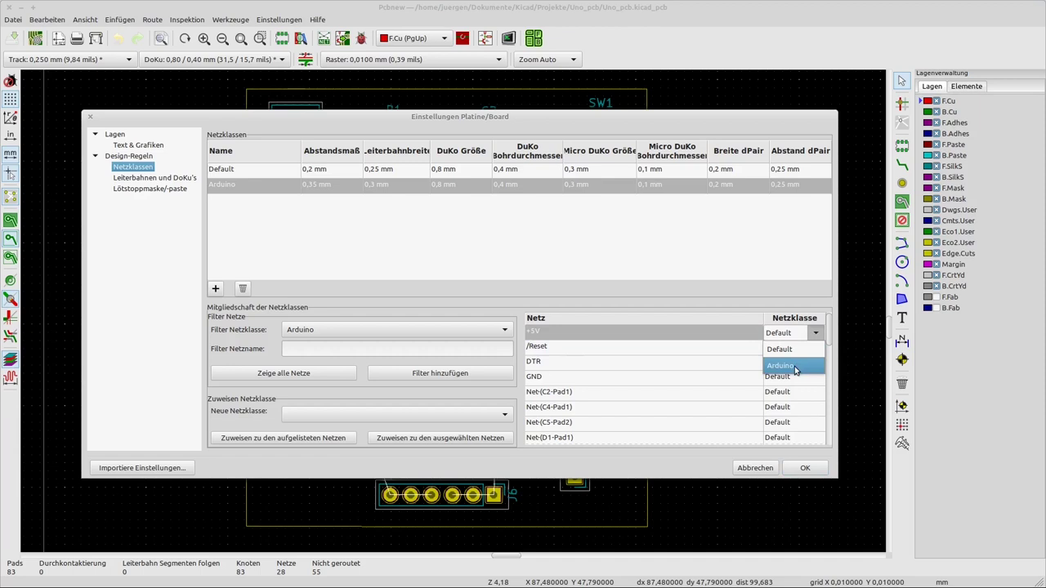
{"action": "left_click", "coordinate": [794, 368]}
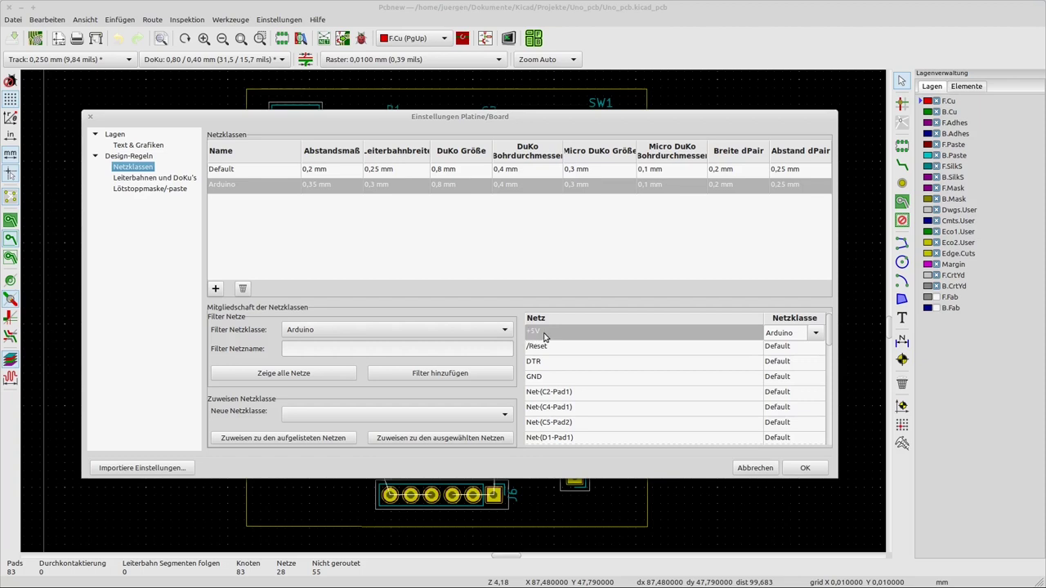
- Review the Arduino net class's clearance, track width, via size and via drill values
{"action": "double_click", "coordinate": [315, 186]}
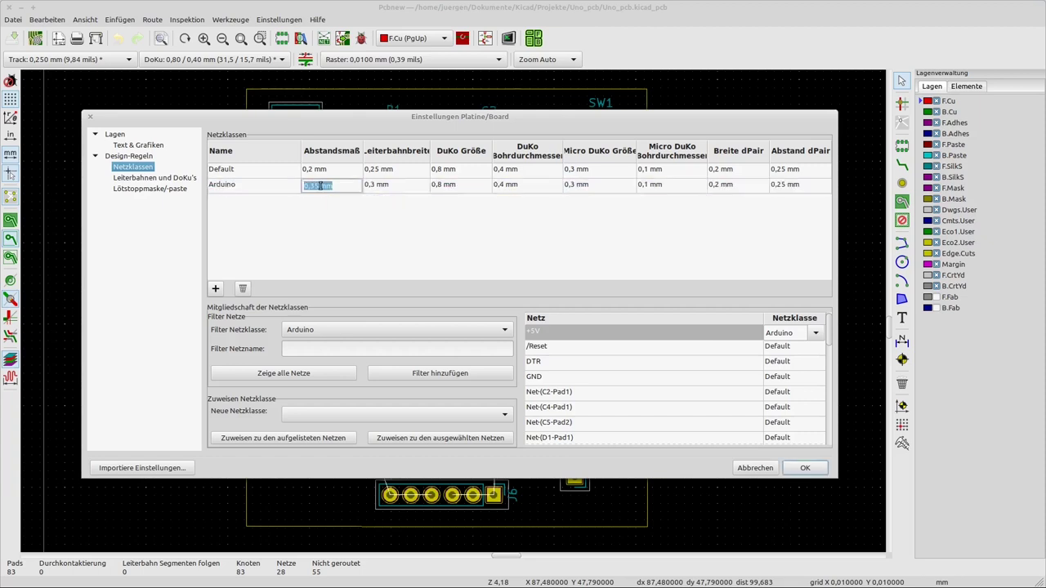
{"action": "type", "text": "0,35"}
{"action": "key", "text": "Tab"}
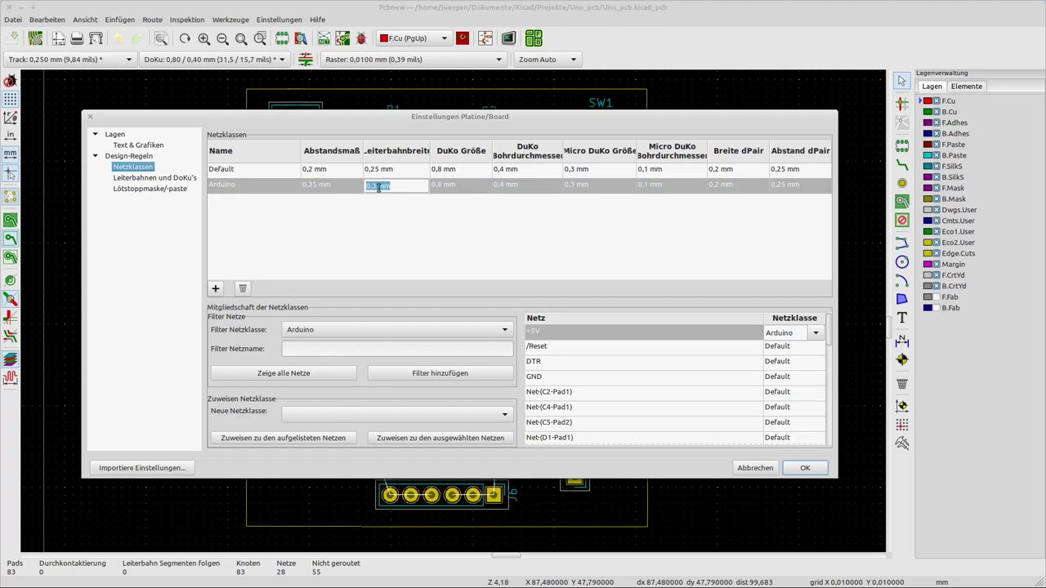
{"action": "left_click", "coordinate": [404, 185]}
{"action": "left_click", "coordinate": [451, 188]}
{"action": "left_click", "coordinate": [448, 188]}
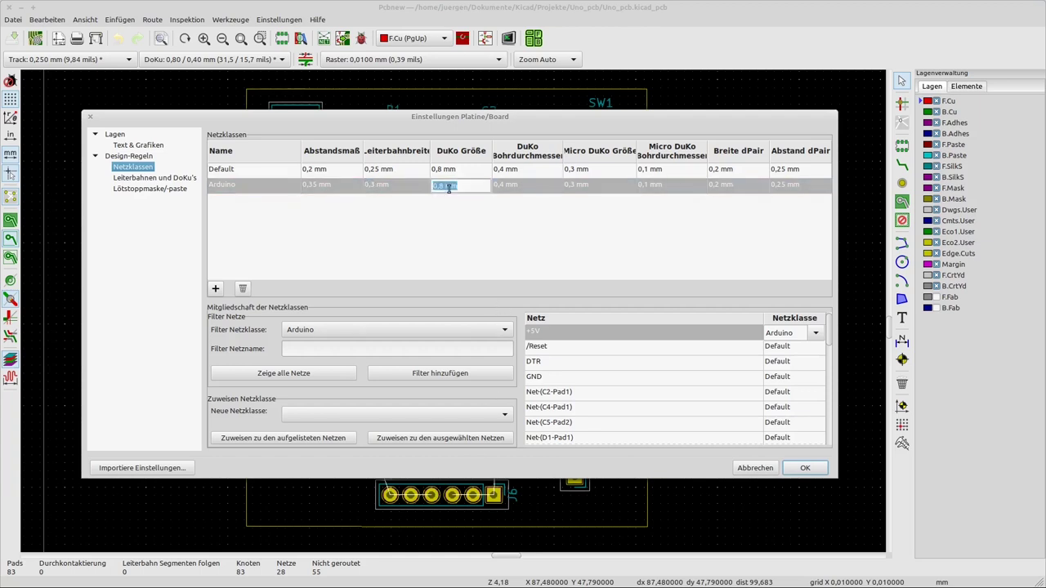
{"action": "left_click", "coordinate": [523, 184]}
{"action": "left_click", "coordinate": [501, 231]}
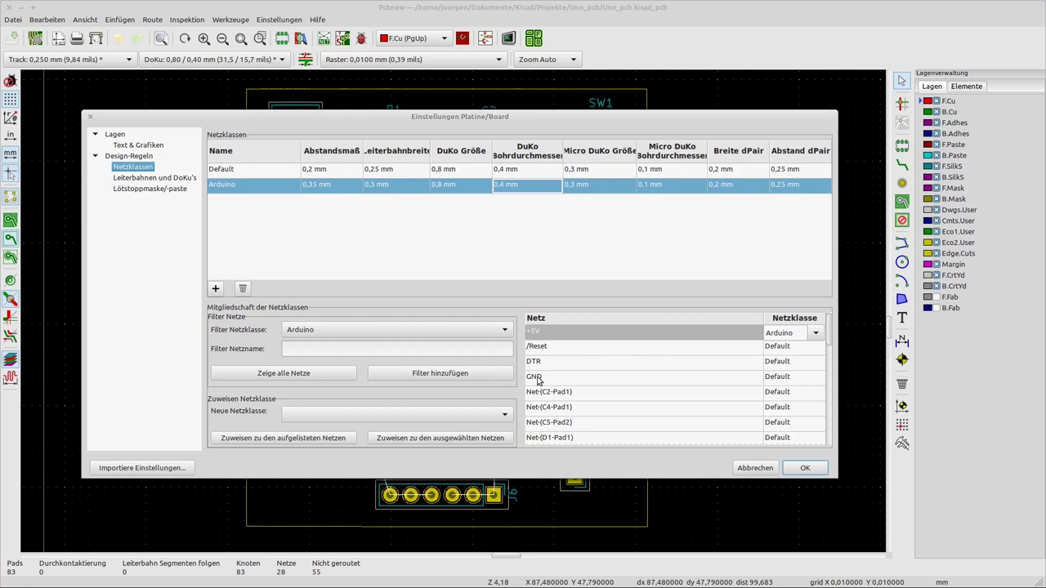
- Assign the GND net to the Arduino net class
{"action": "left_click", "coordinate": [779, 377]}
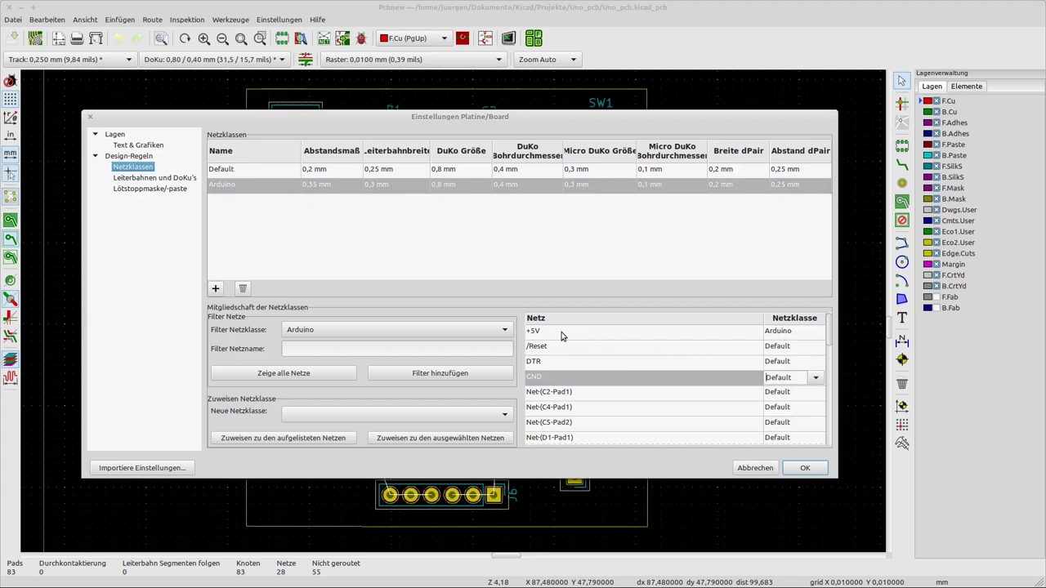
{"action": "left_click", "coordinate": [559, 377]}
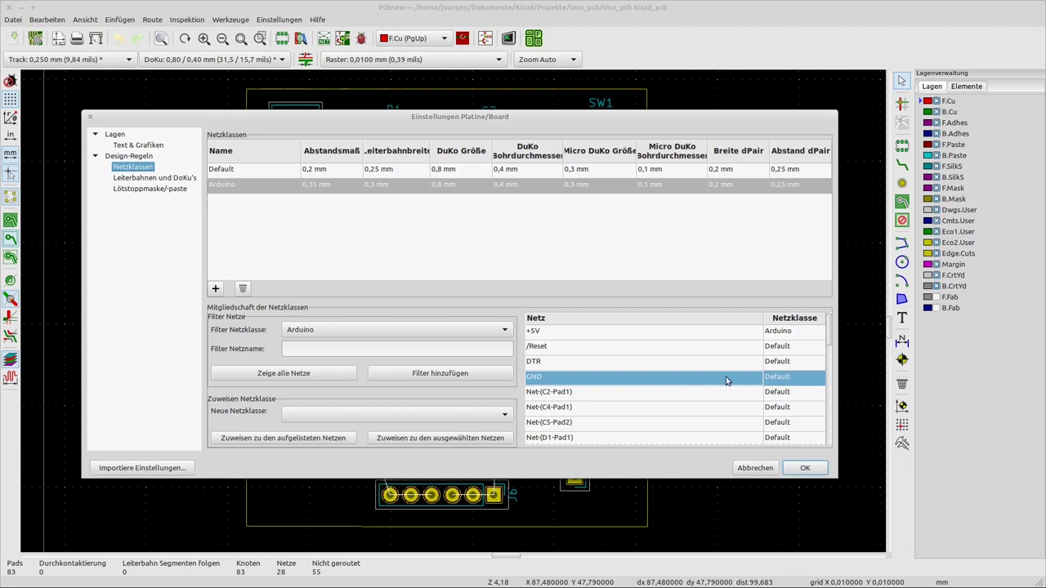
{"action": "left_click", "coordinate": [778, 377]}
{"action": "left_click", "coordinate": [818, 379]}
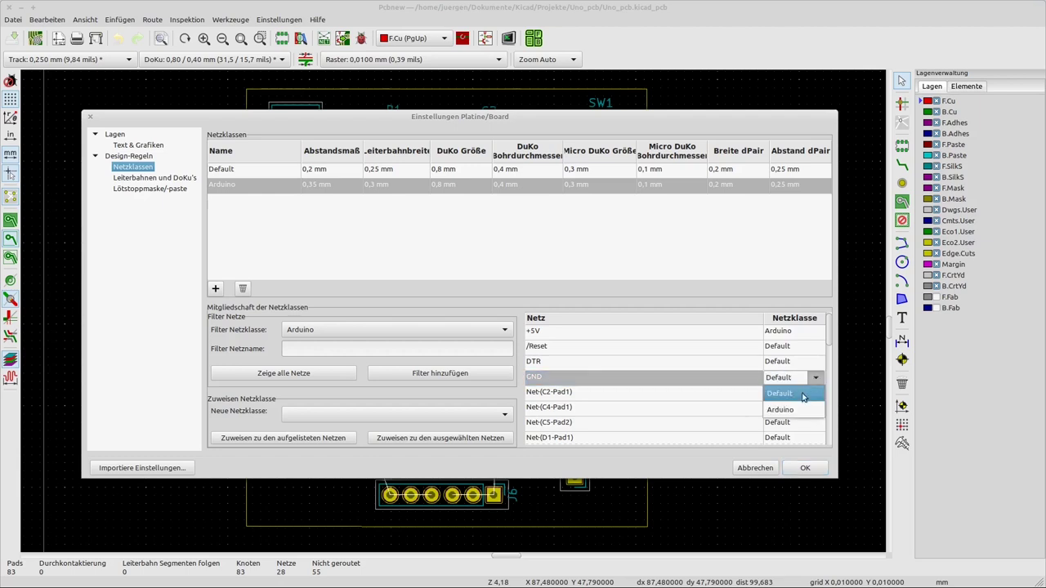
{"action": "left_click", "coordinate": [780, 407]}
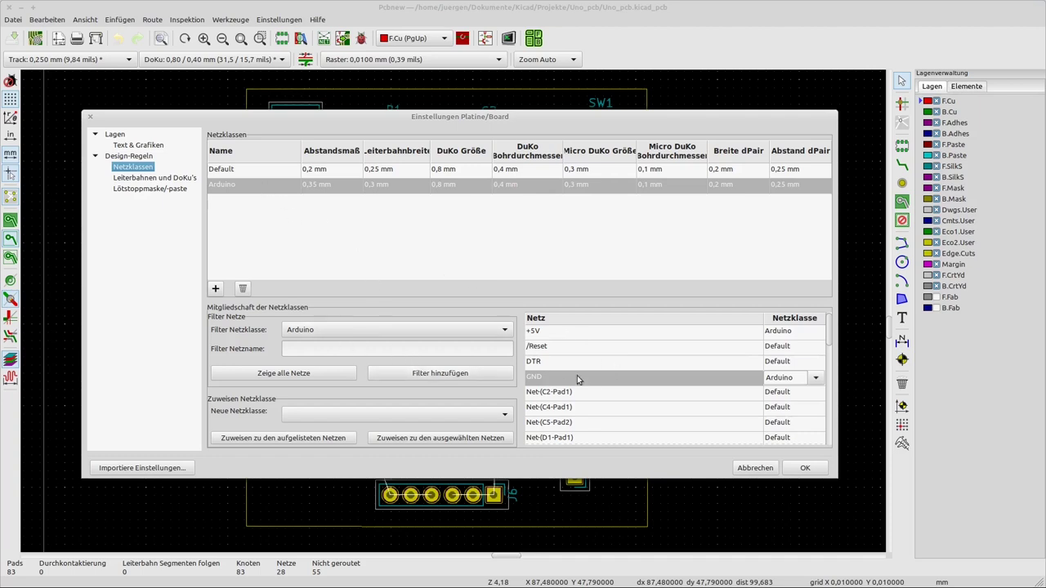
- Look through the class assignments of the remaining nets and apply the board settings
{"action": "scroll", "coordinate": [578, 375], "scroll_direction": "down", "scroll_amount": 2}
{"action": "scroll", "coordinate": [579, 374], "scroll_direction": "up", "scroll_amount": 1}
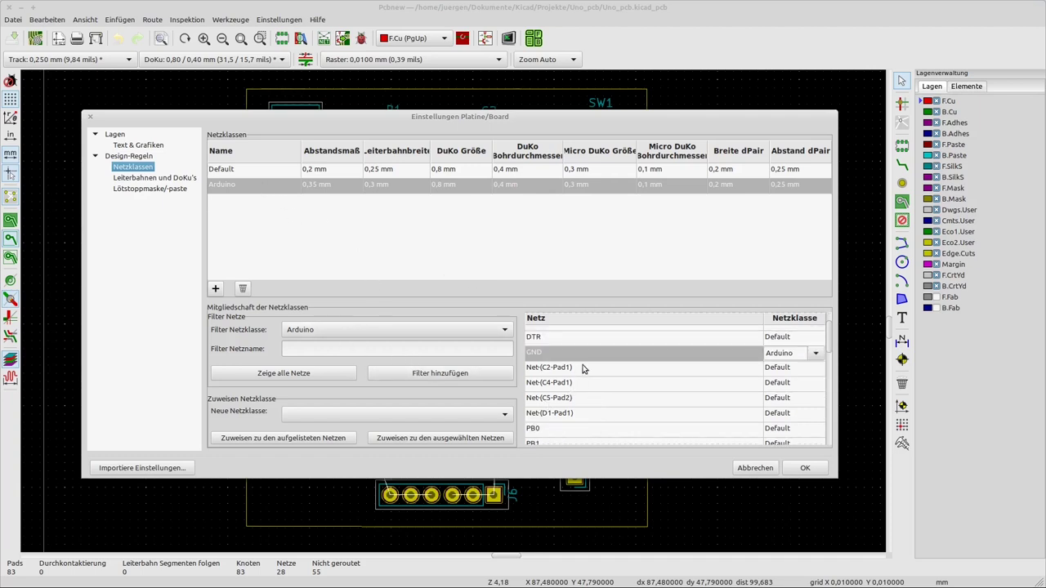
{"action": "scroll", "coordinate": [573, 387], "scroll_direction": "down", "scroll_amount": 3}
{"action": "scroll", "coordinate": [574, 385], "scroll_direction": "down", "scroll_amount": 8}
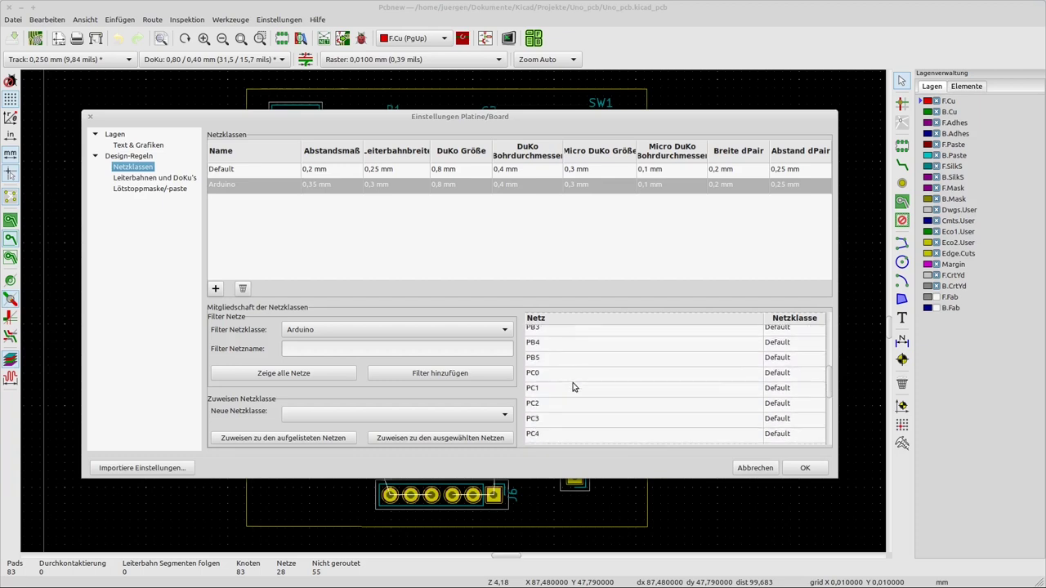
{"action": "scroll", "coordinate": [576, 383], "scroll_direction": "up", "scroll_amount": 10}
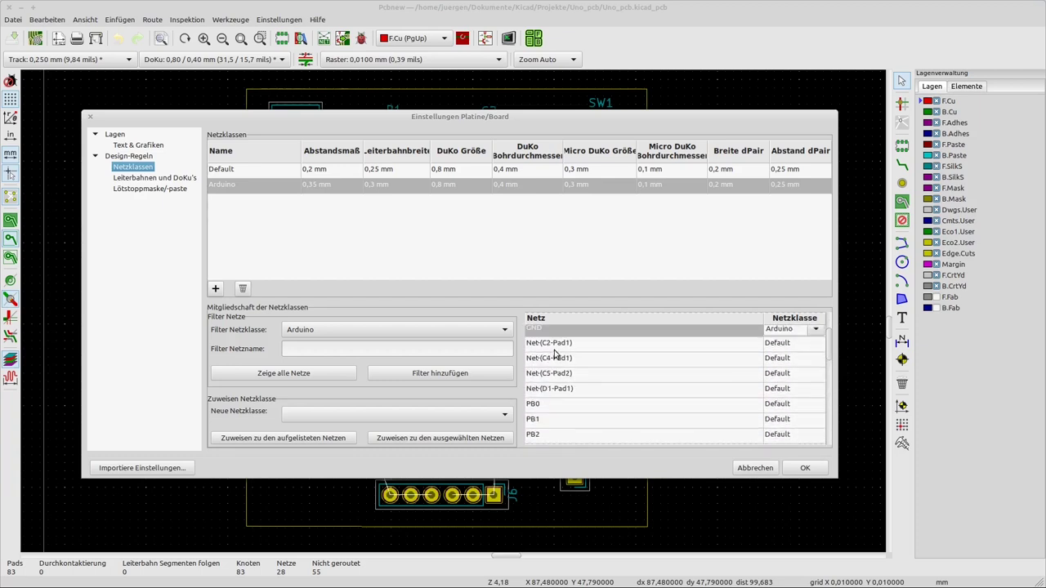
{"action": "left_click", "coordinate": [803, 469]}
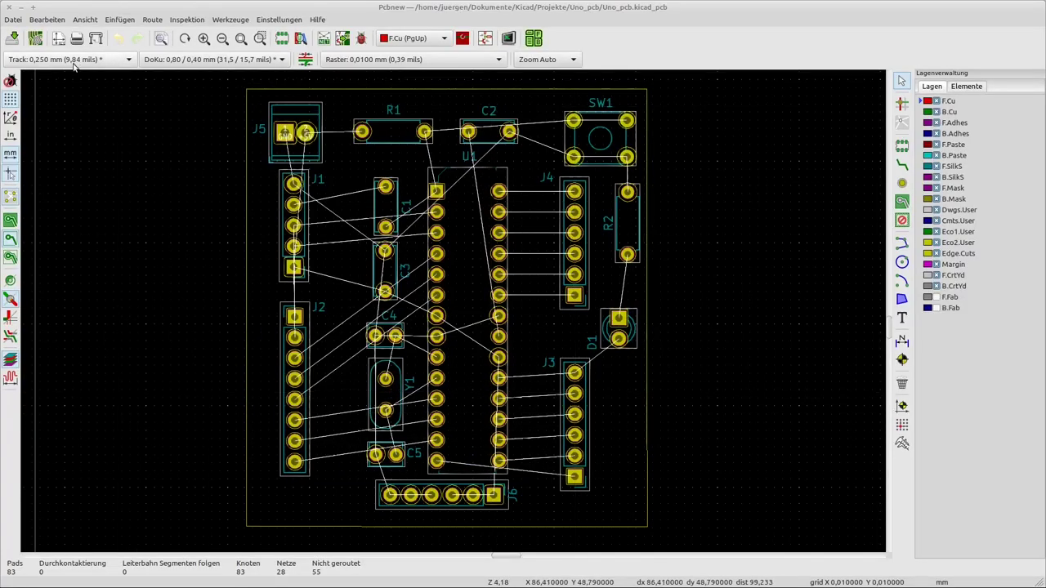
- Check the available track widths and open the predefined track and via sizes (Leiterbahnen und DoKu's) for the board
{"action": "left_click", "coordinate": [62, 59]}
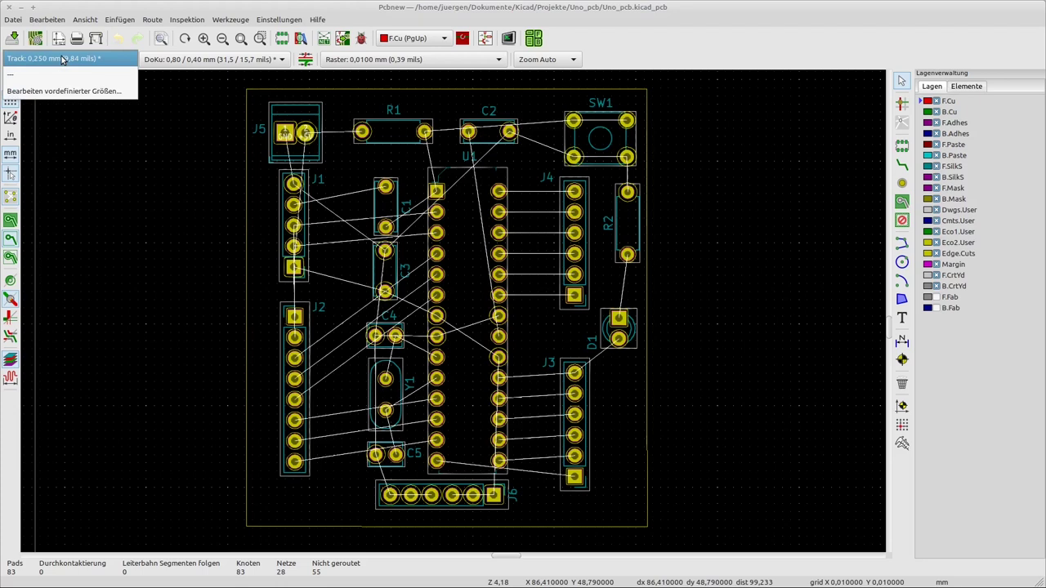
{"action": "left_click", "coordinate": [62, 59]}
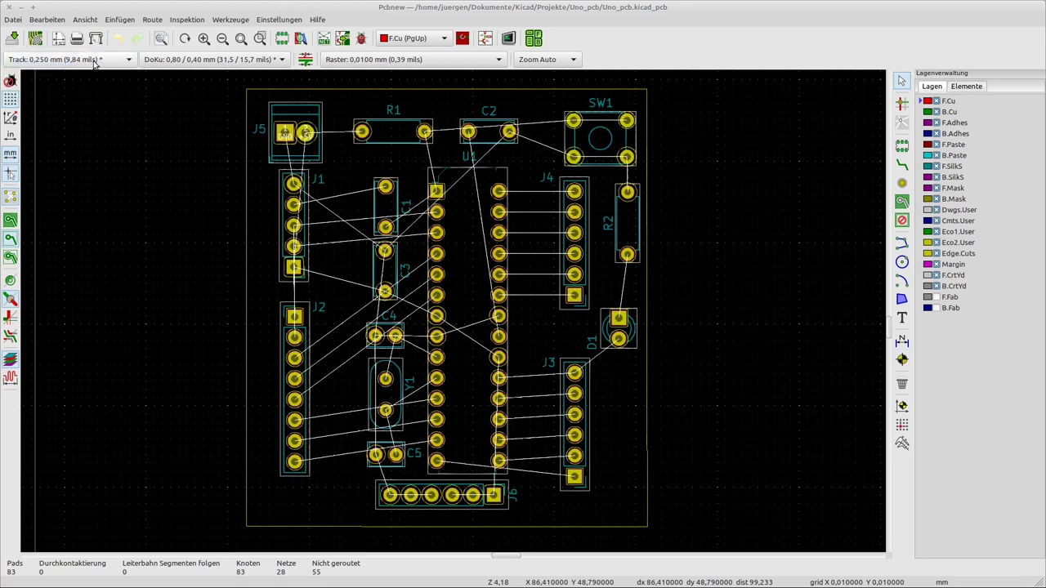
{"action": "left_click", "coordinate": [129, 62]}
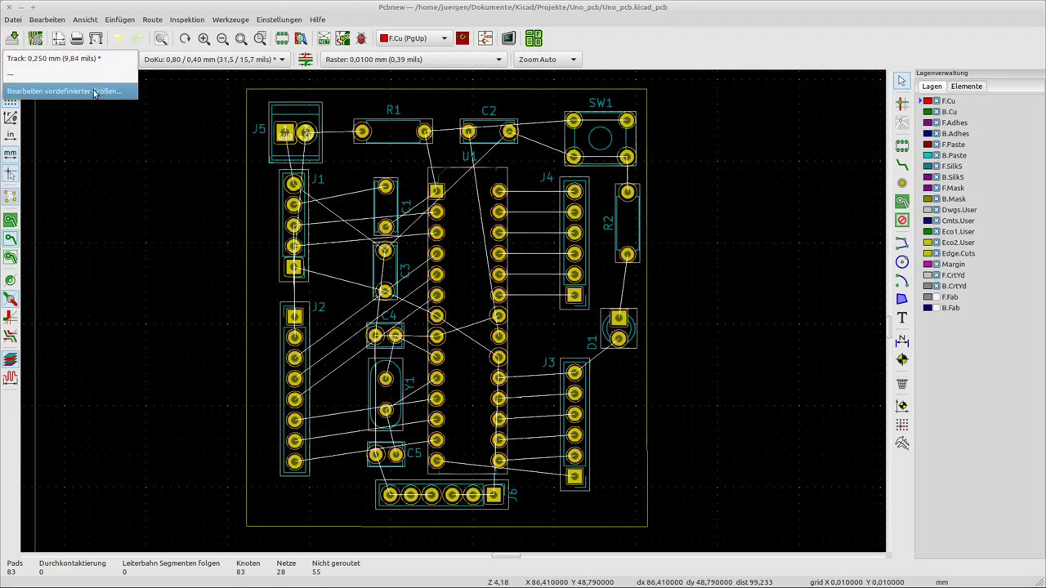
{"action": "left_click", "coordinate": [94, 92]}
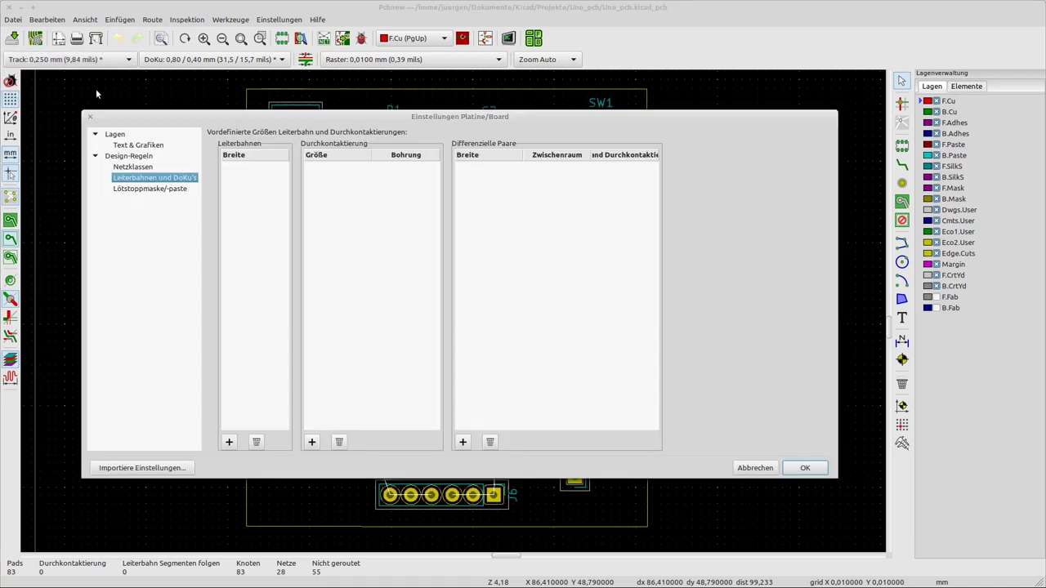
- Accept the board settings with the predefined sizes left empty and save the Uno_pcb board
{"action": "left_click", "coordinate": [802, 468]}
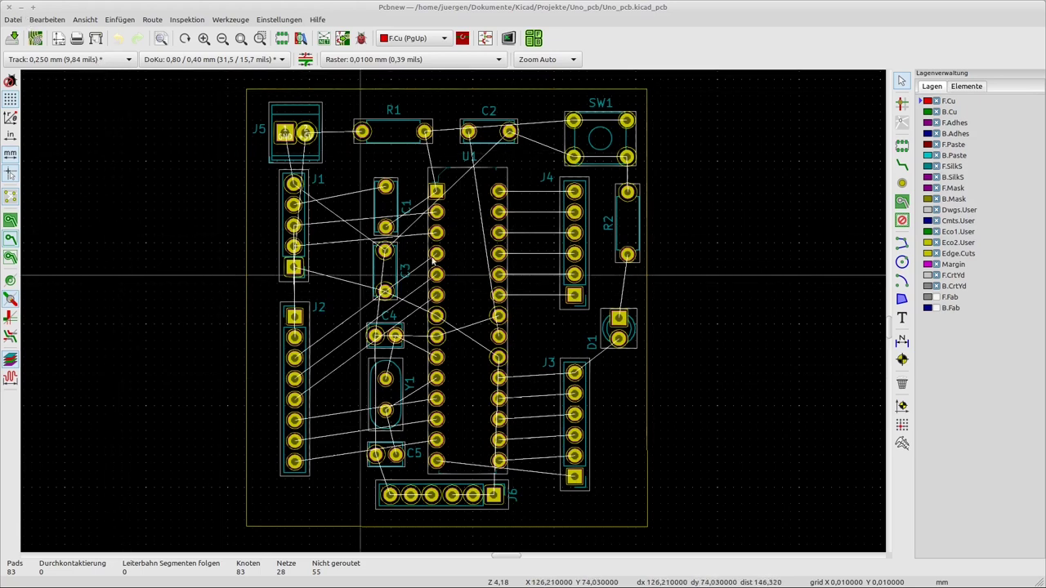
{"action": "left_click", "coordinate": [13, 40]}
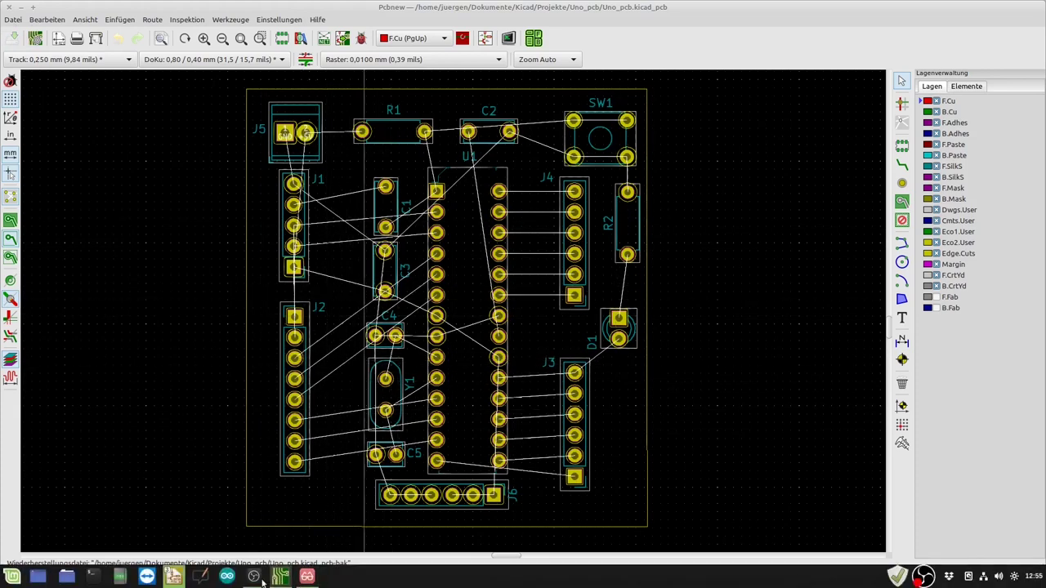
- Switch to the KiCad project manager and view its project file commands
{"action": "mouse_move", "coordinate": [174, 577]}
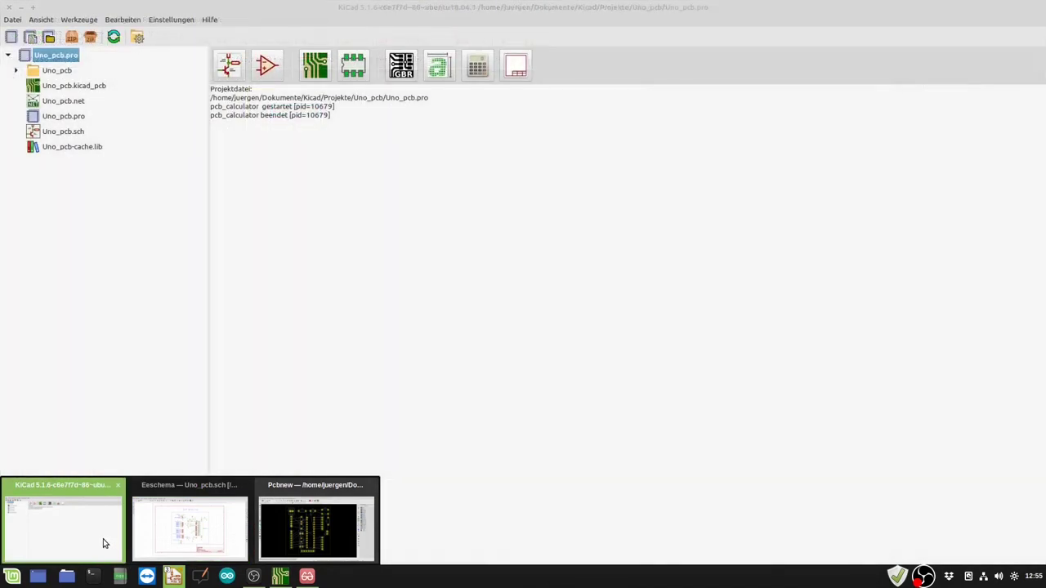
{"action": "left_click", "coordinate": [103, 542]}
{"action": "left_click", "coordinate": [12, 19]}
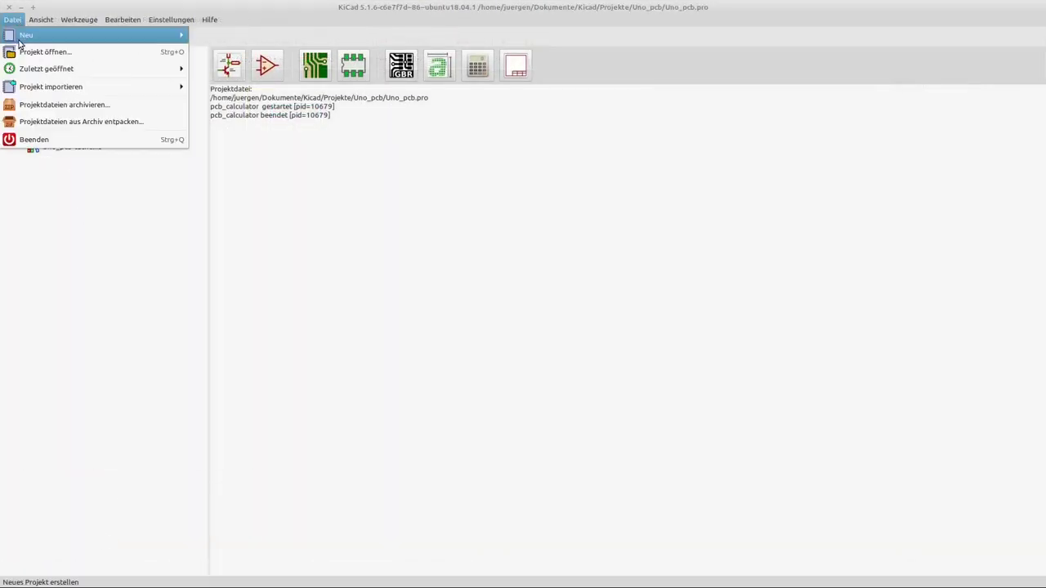
{"action": "mouse_move", "coordinate": [103, 39]}
{"action": "left_click", "coordinate": [482, 327]}
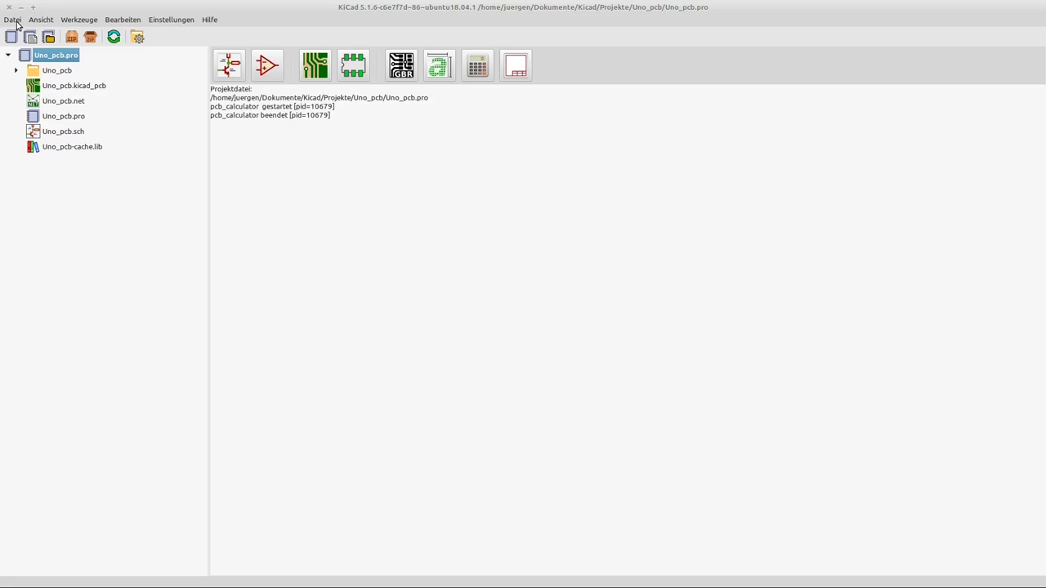
- Return to the Pcbnew window that holds the Uno_pcb board
{"action": "left_click", "coordinate": [281, 577]}
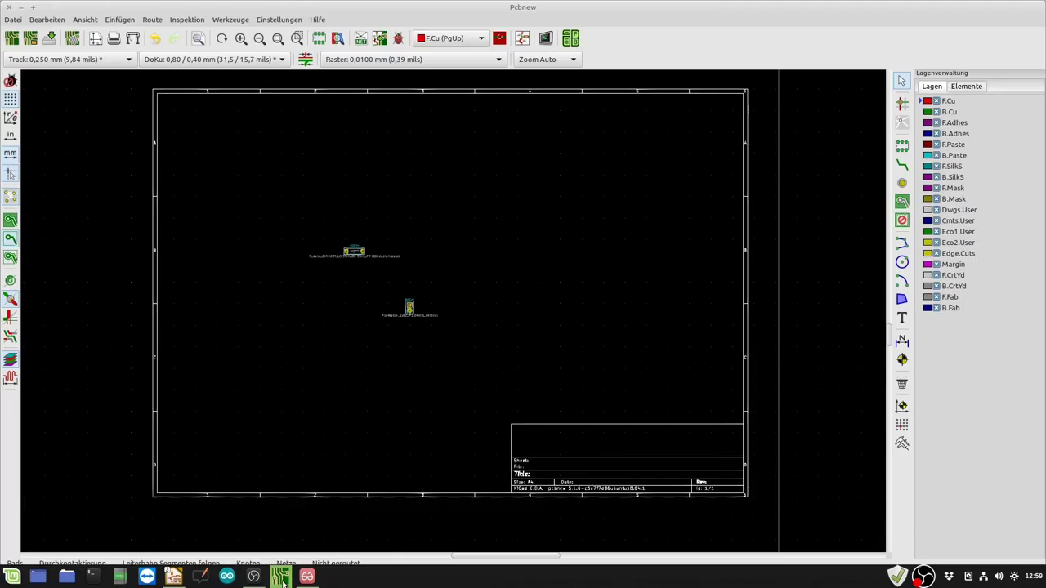
{"action": "left_click", "coordinate": [281, 578]}
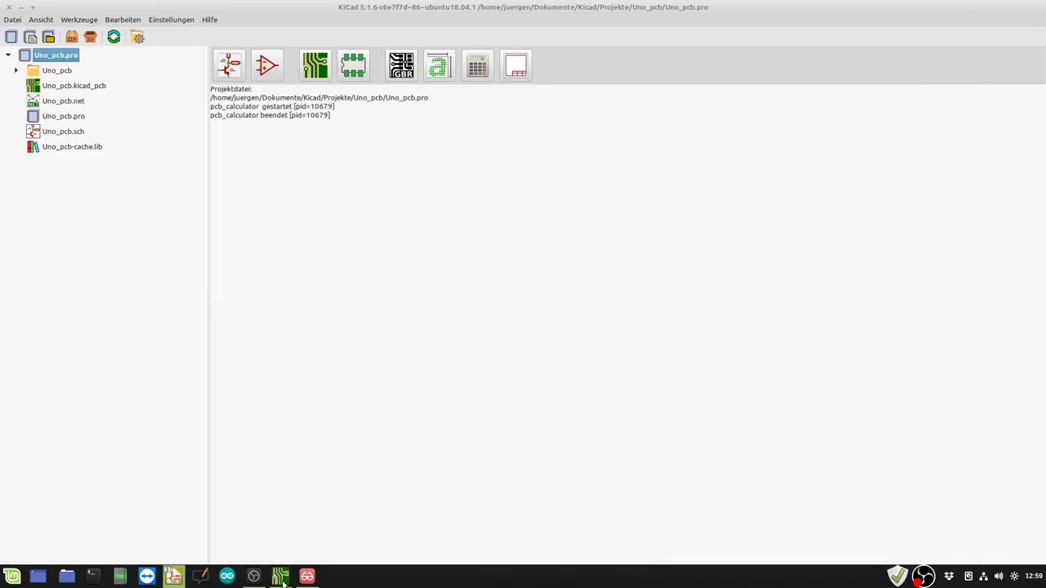
{"action": "left_click", "coordinate": [178, 579]}
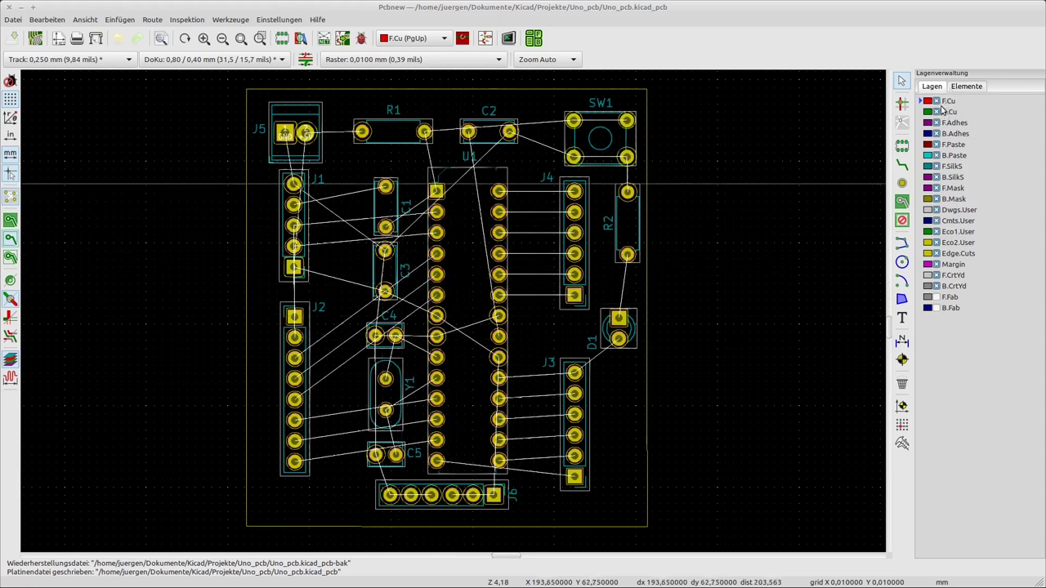
- Try to recover the board from its autosave file (Wiederherstellen)
{"action": "left_click", "coordinate": [15, 21]}
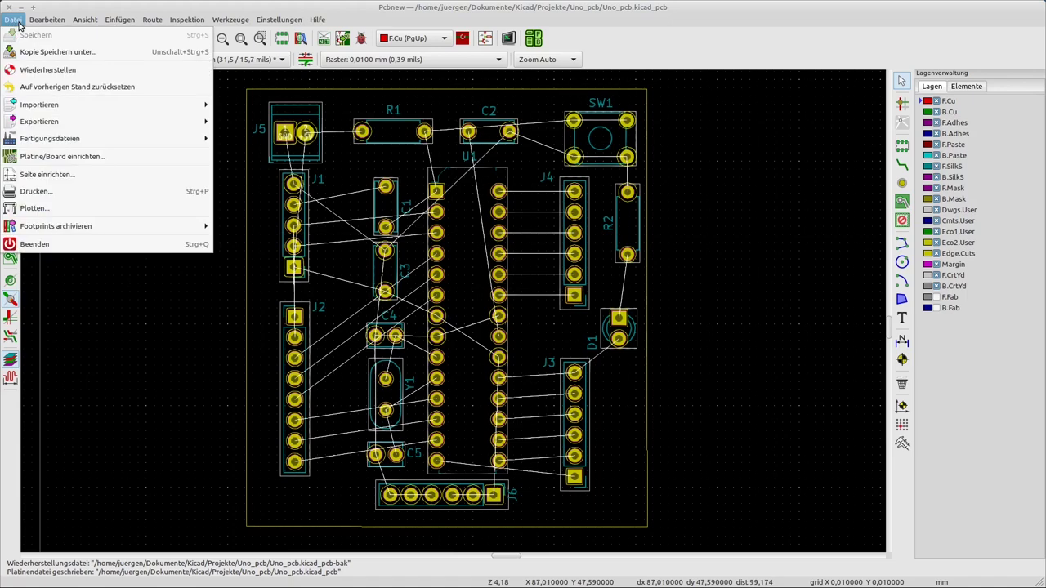
{"action": "left_click", "coordinate": [47, 70]}
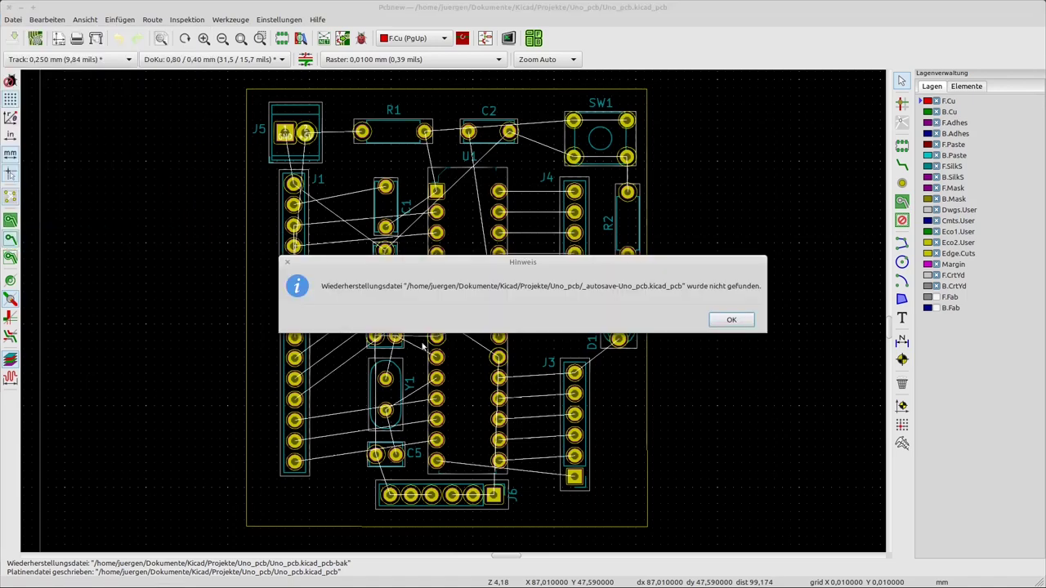
{"action": "left_click", "coordinate": [733, 319]}
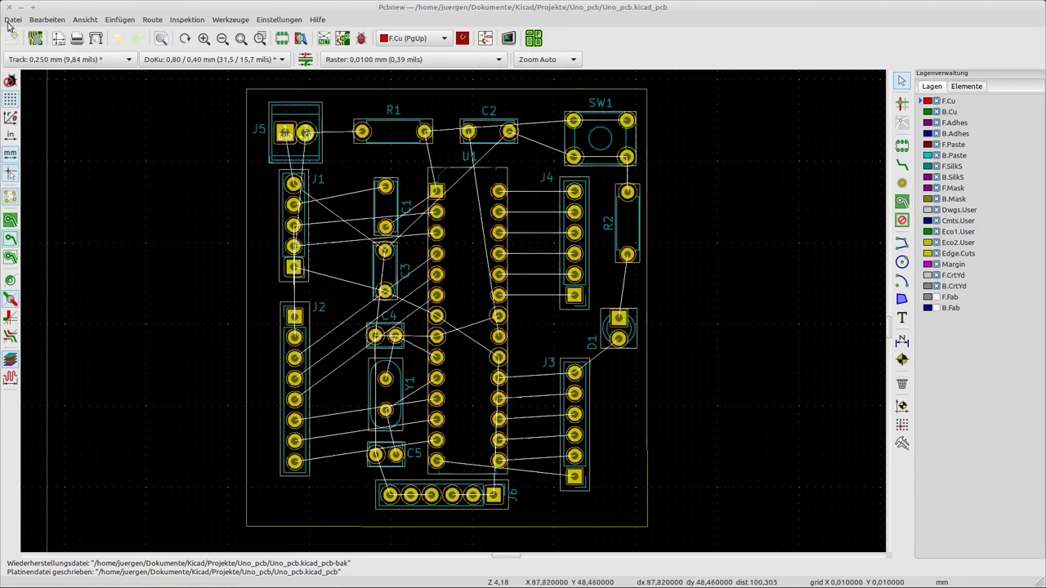
- Reopen the net class settings in the board setup and delete the Arduino net class
{"action": "left_click", "coordinate": [13, 20]}
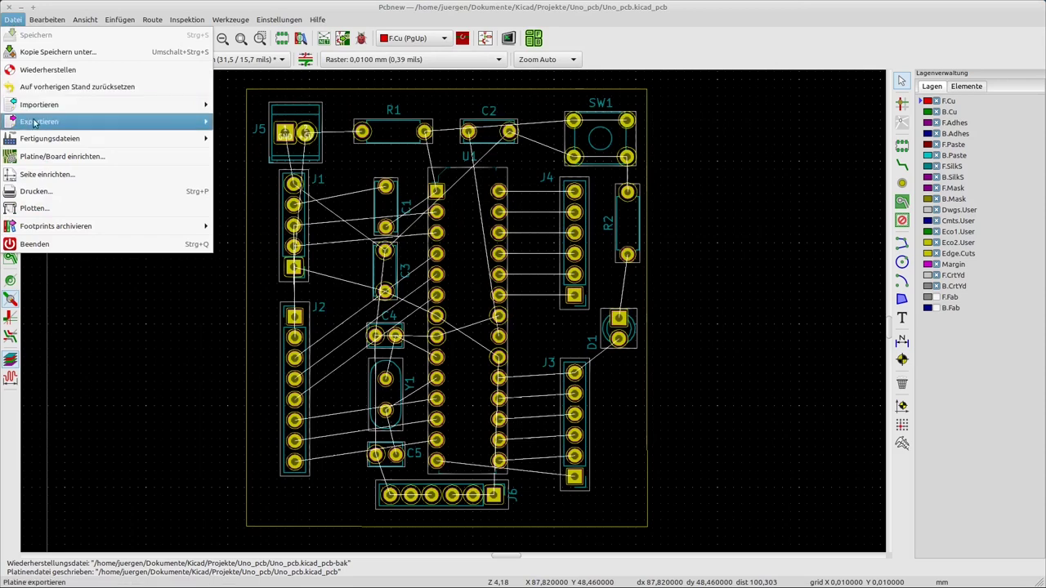
{"action": "mouse_move", "coordinate": [35, 124]}
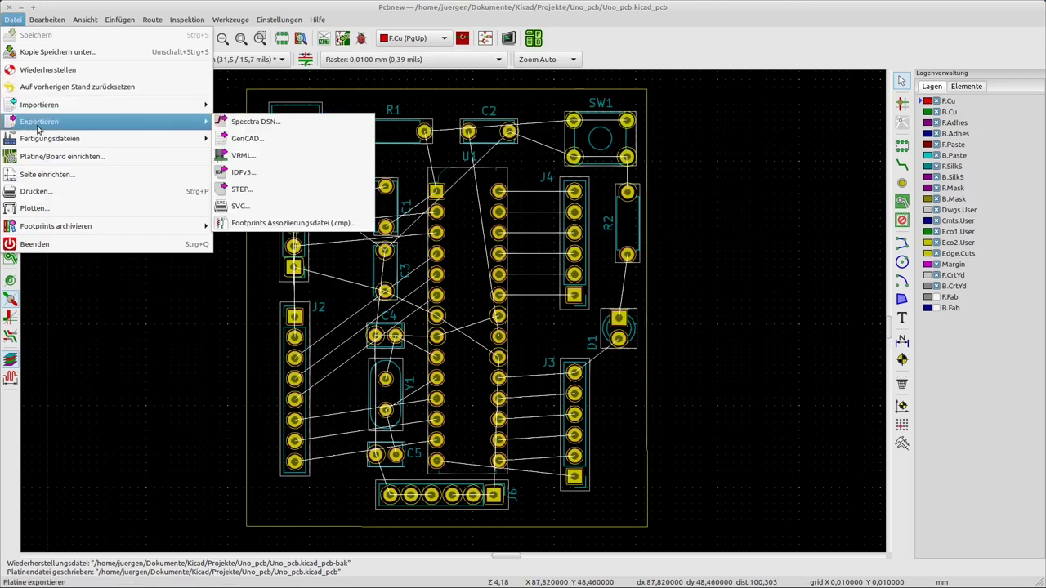
{"action": "left_click", "coordinate": [33, 163]}
{"action": "left_click", "coordinate": [127, 167]}
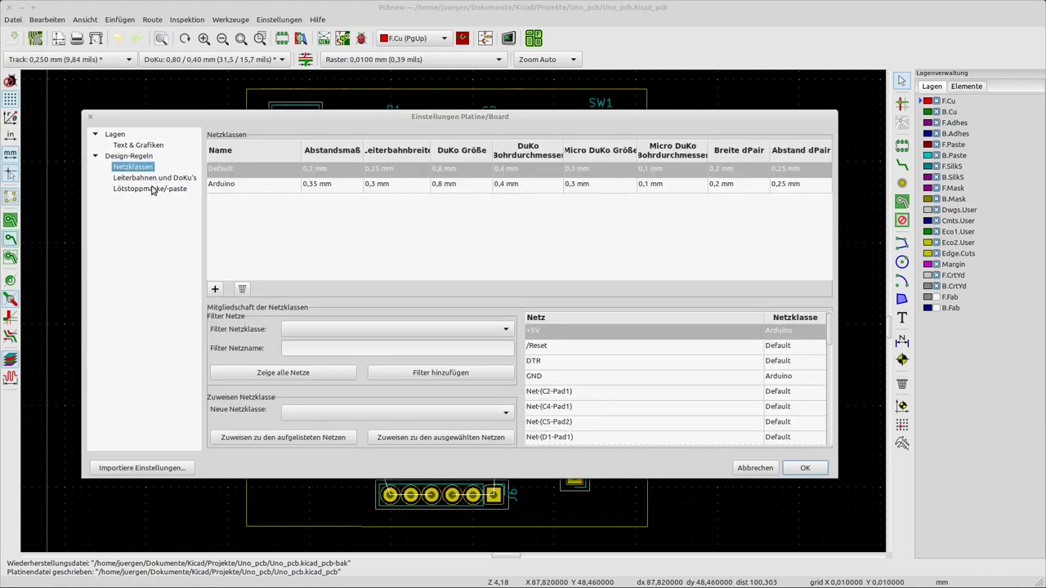
{"action": "left_click", "coordinate": [241, 187]}
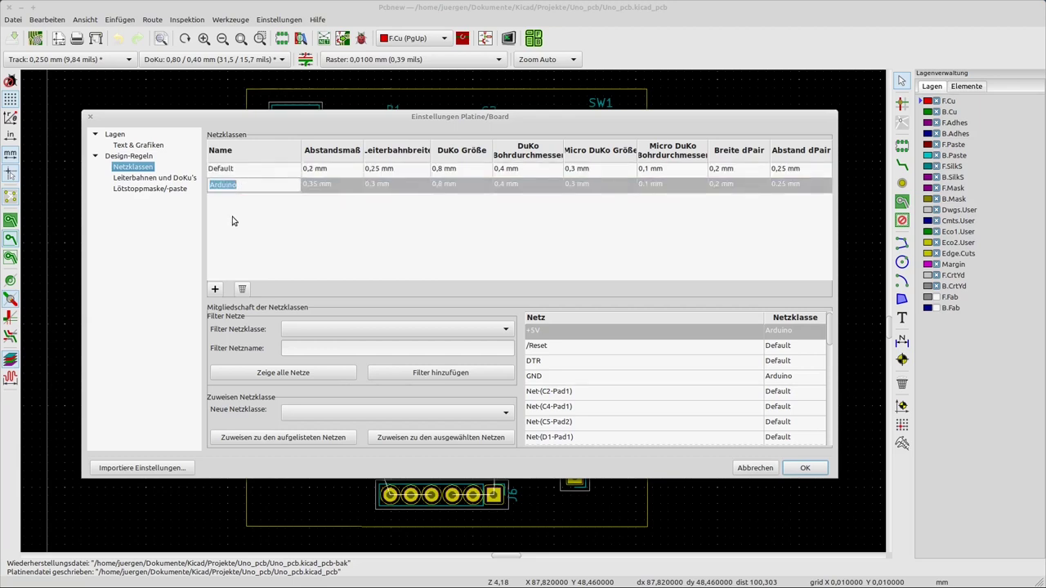
{"action": "left_click", "coordinate": [243, 290]}
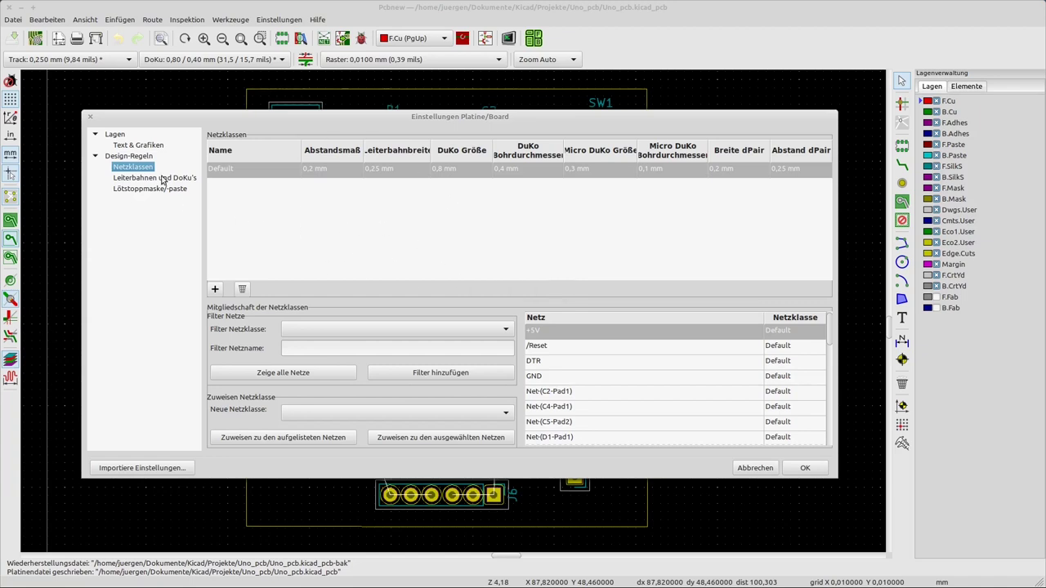
- Set the F.Cu and B.Cu copper layer types to Mix, keeping the layer preset Zwei Lagen, Bauteile auf Ober- und Unterseite
{"action": "left_click", "coordinate": [118, 137]}
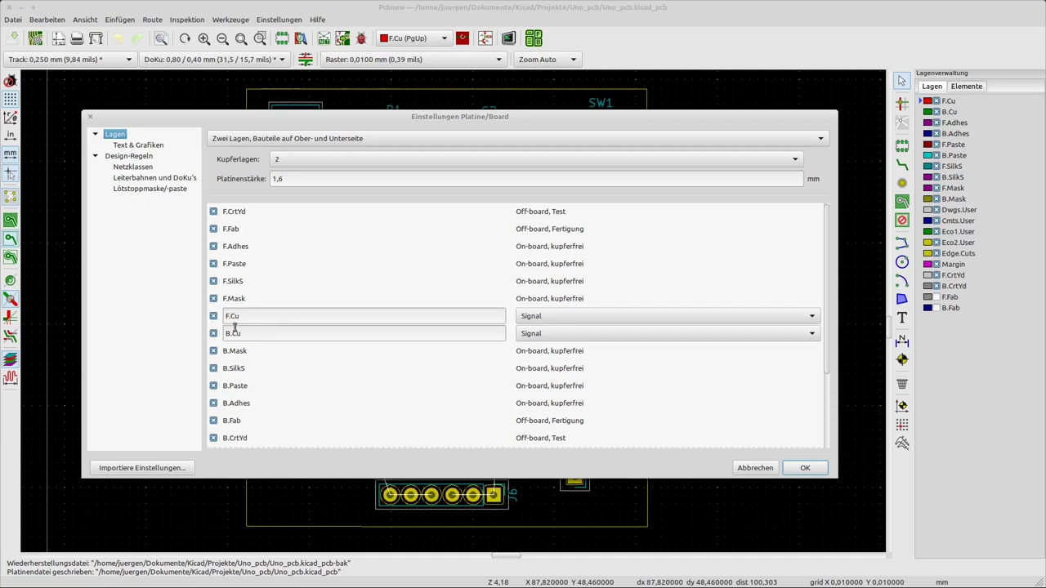
{"action": "left_click_drag", "start_coordinate": [227, 316], "coordinate": [254, 334]}
{"action": "left_click", "coordinate": [589, 319]}
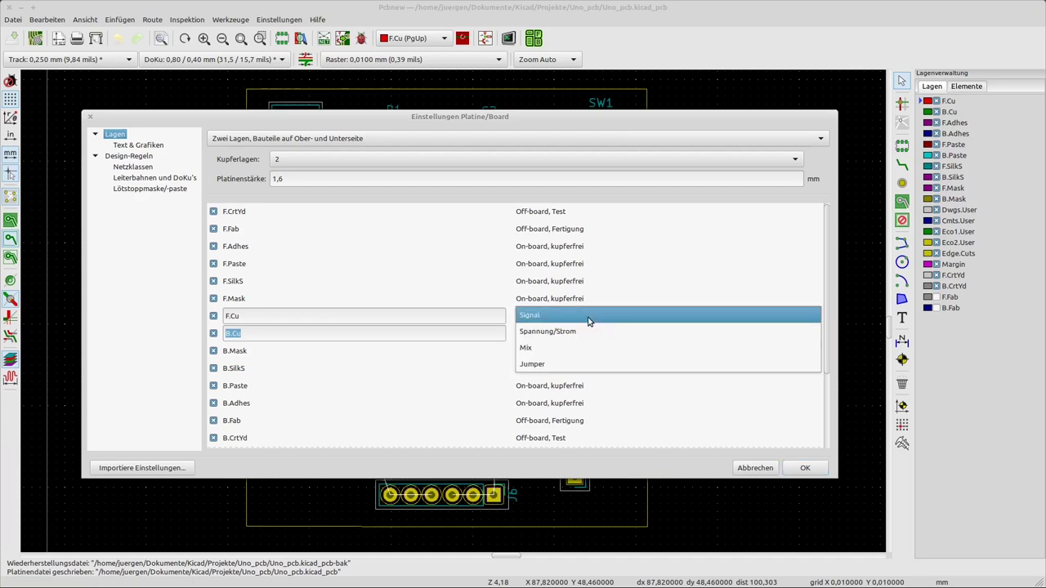
{"action": "left_click", "coordinate": [551, 348]}
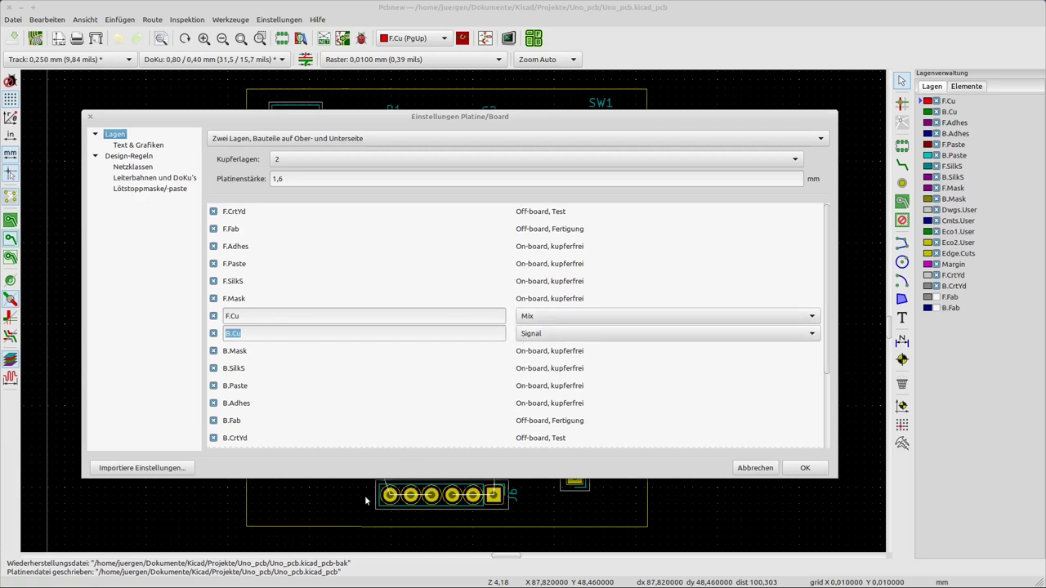
{"action": "left_click", "coordinate": [545, 335]}
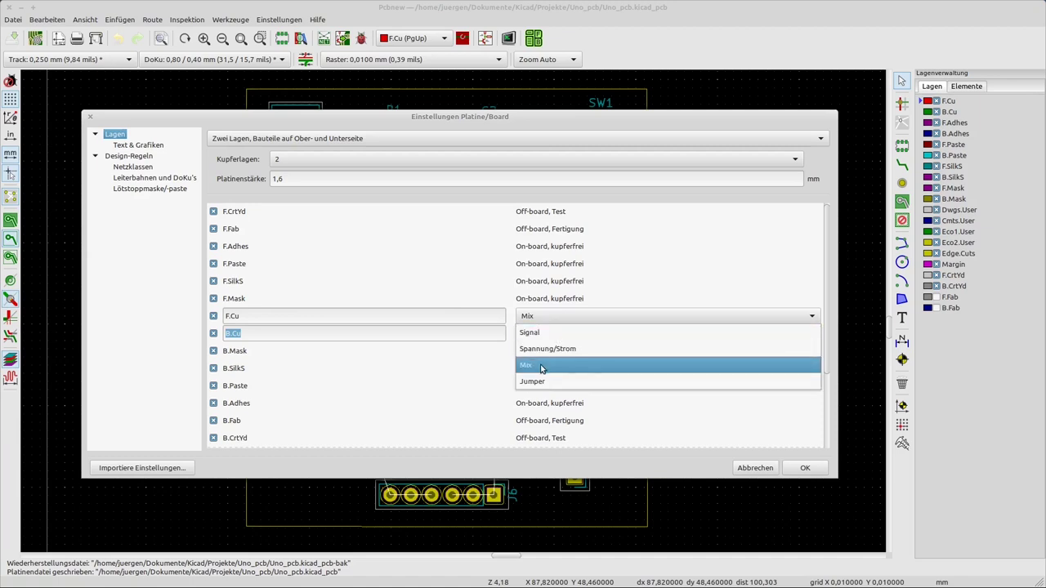
{"action": "left_click", "coordinate": [546, 365]}
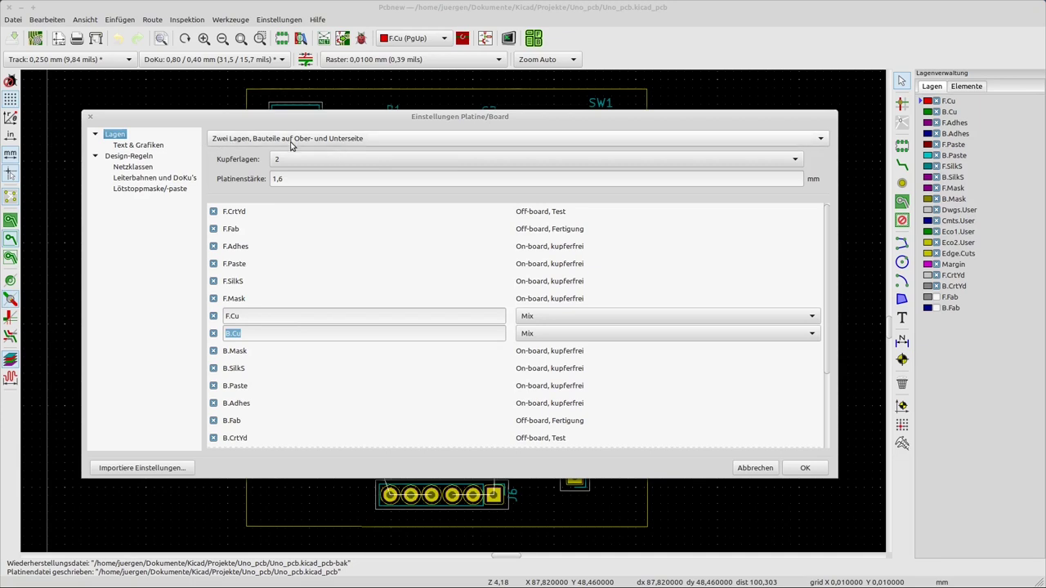
{"action": "left_click", "coordinate": [393, 140]}
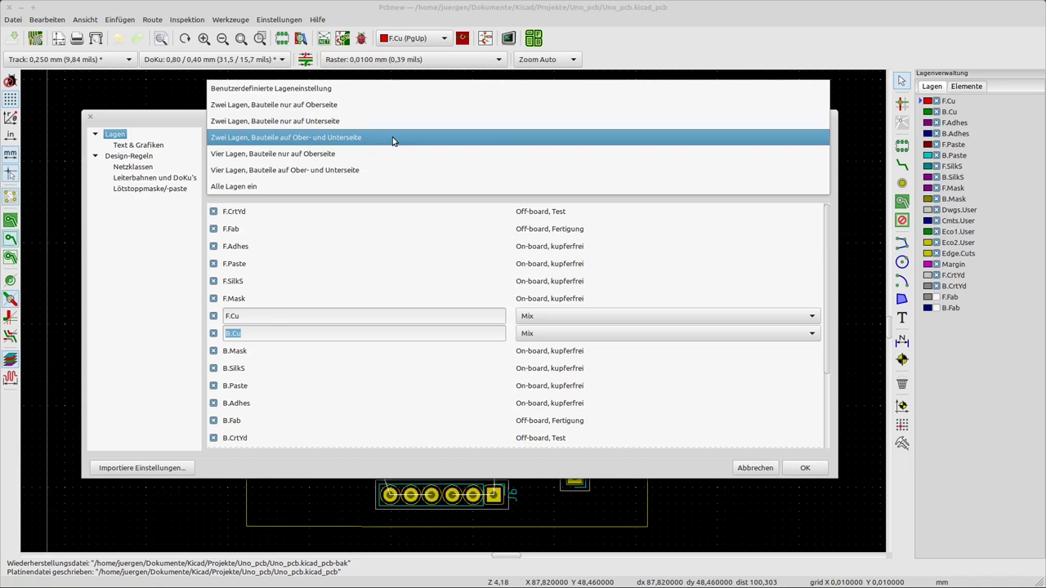
{"action": "left_click", "coordinate": [393, 137]}
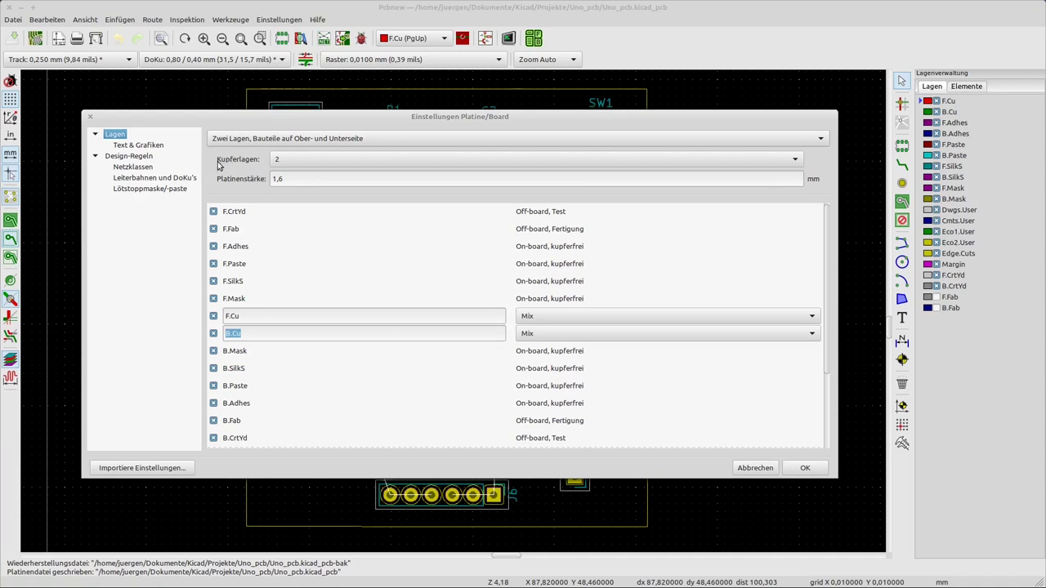
- Keep the copper layer count (Kupferlagen) at 2 and apply the board setup
{"action": "left_click", "coordinate": [315, 159]}
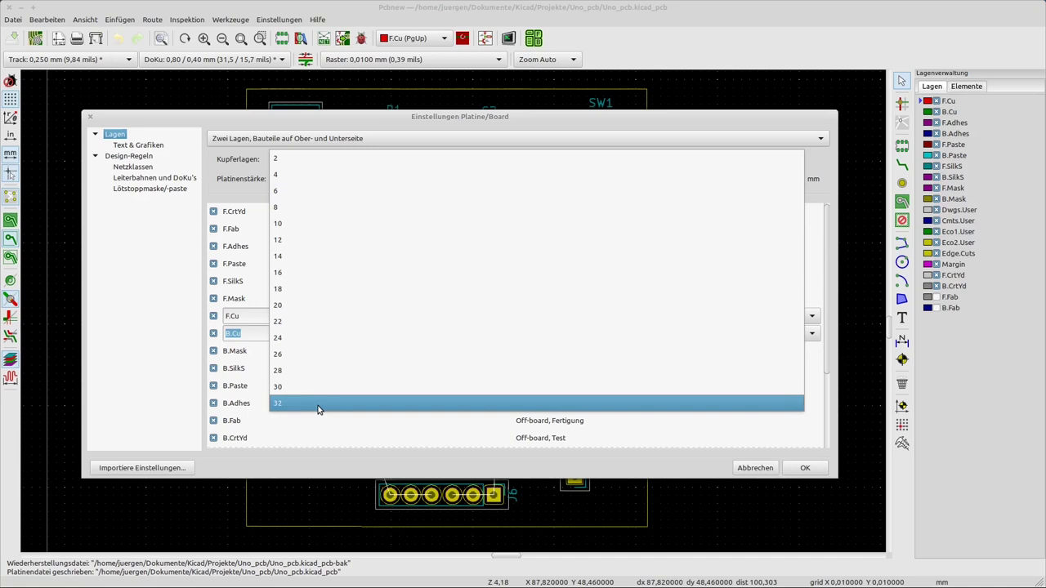
{"action": "left_click", "coordinate": [292, 160]}
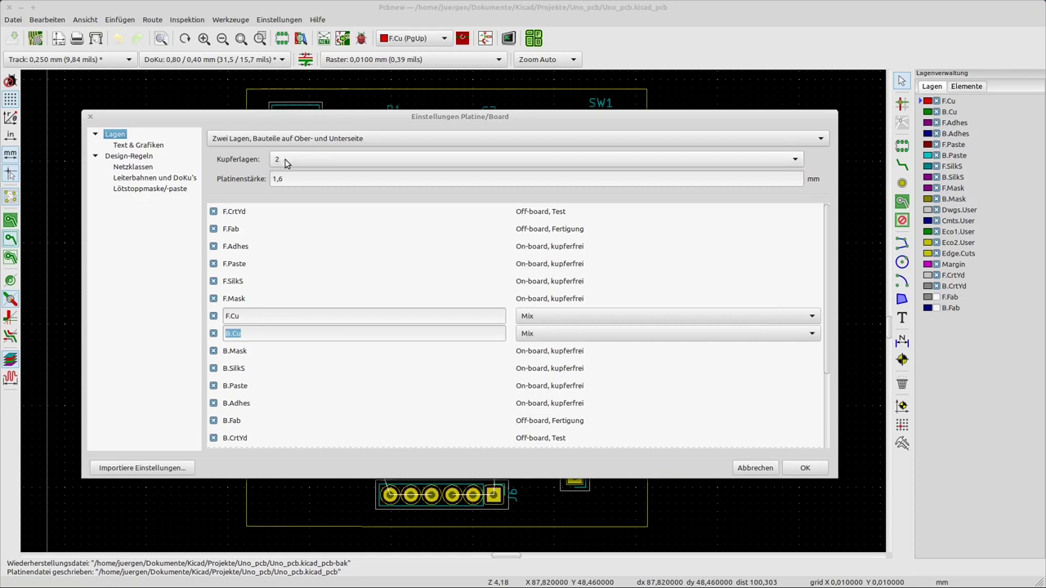
{"action": "left_click", "coordinate": [285, 162]}
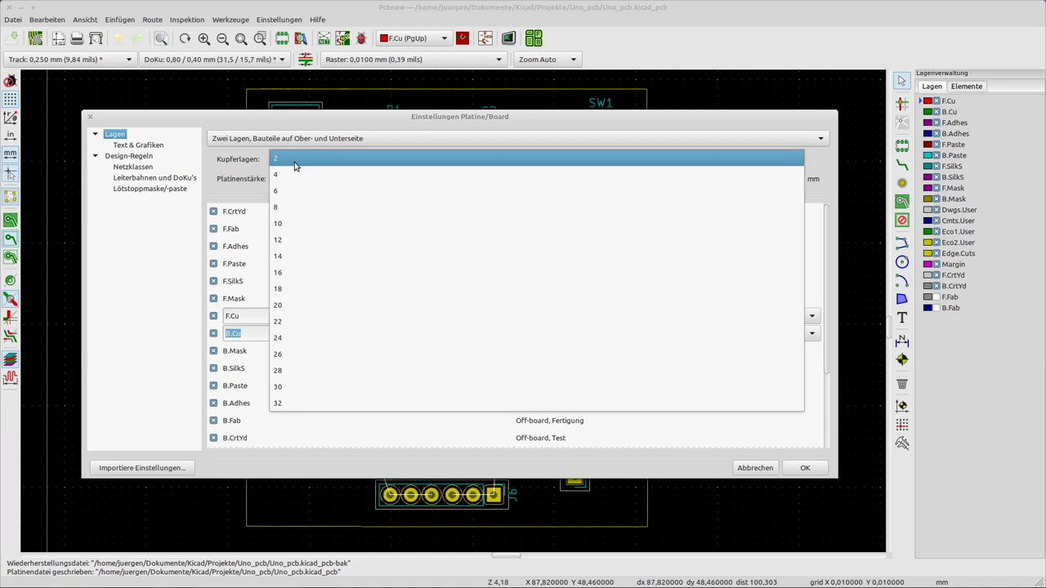
{"action": "left_click", "coordinate": [311, 160]}
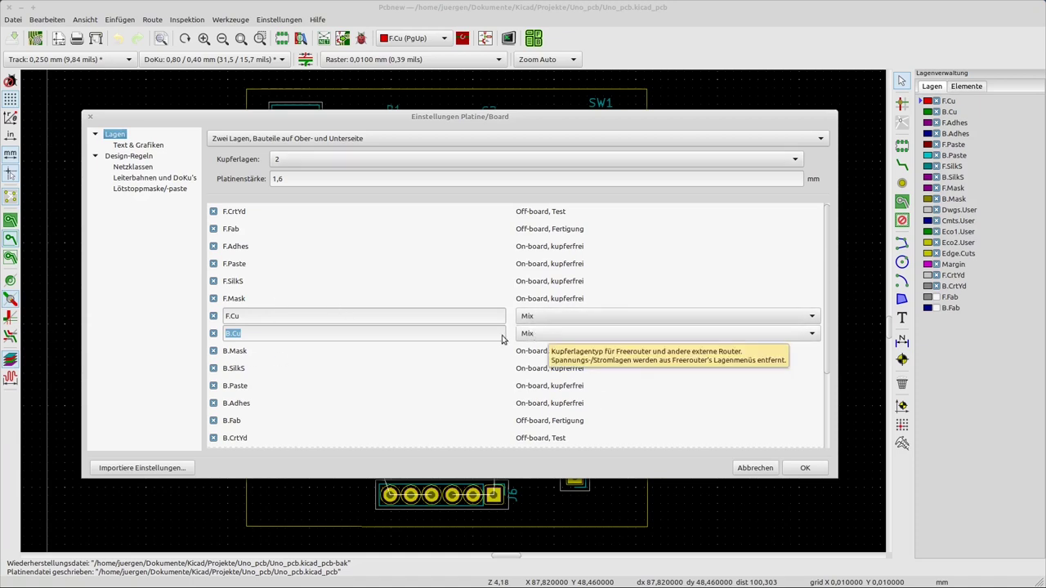
{"action": "left_click", "coordinate": [272, 332]}
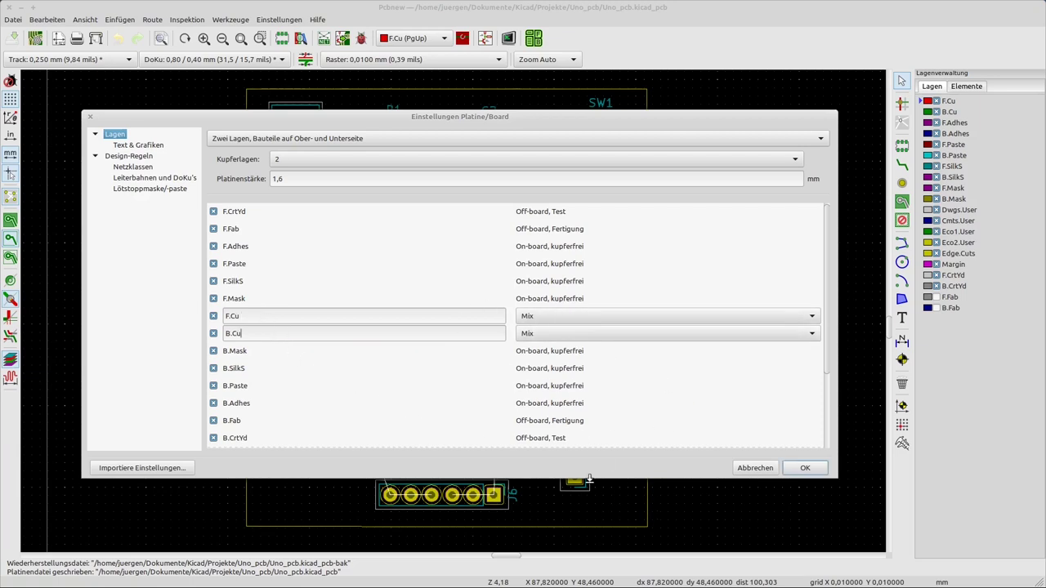
{"action": "left_click", "coordinate": [803, 468]}
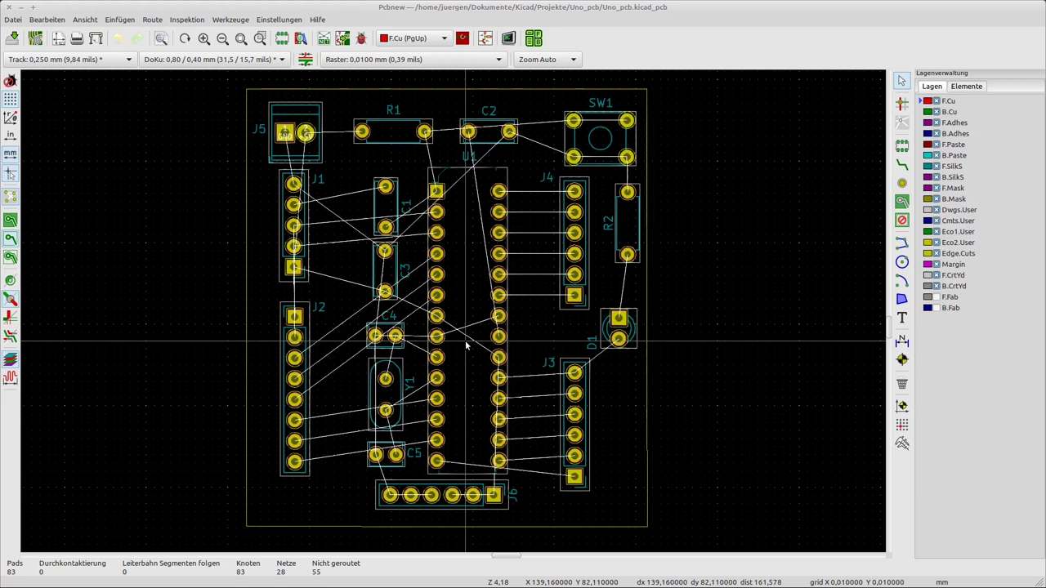
- Switch to the other Pcbnew window, which holds the loose axial resistor and 1x02 pin header footprints
{"action": "mouse_move", "coordinate": [281, 572]}
{"action": "left_click", "coordinate": [280, 523]}
{"action": "scroll", "coordinate": [355, 274], "scroll_direction": "up", "scroll_amount": 1}
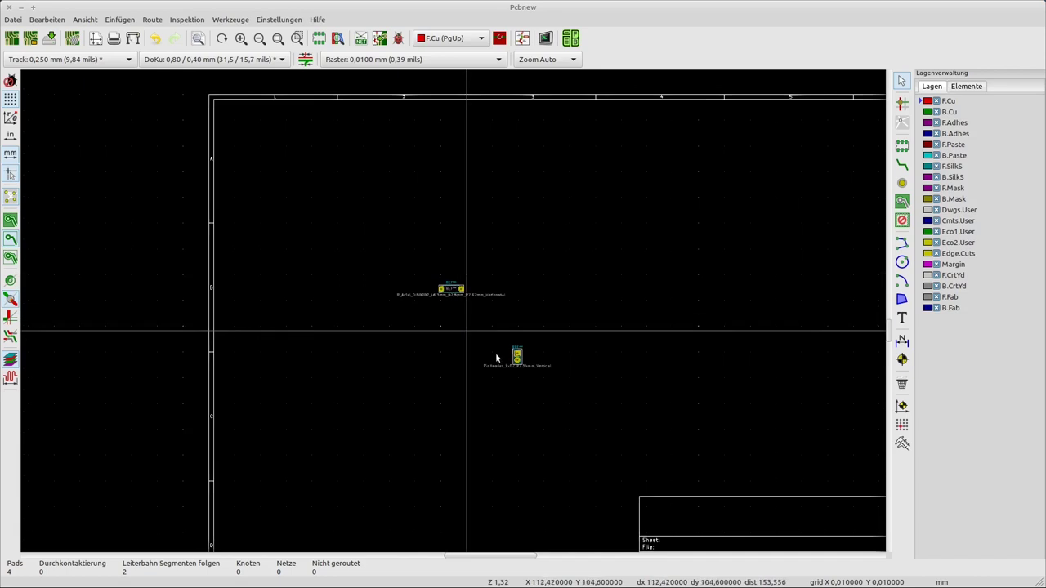
{"action": "scroll", "coordinate": [546, 359], "scroll_direction": "down", "scroll_amount": 1}
{"action": "scroll", "coordinate": [421, 286], "scroll_direction": "up", "scroll_amount": 1}
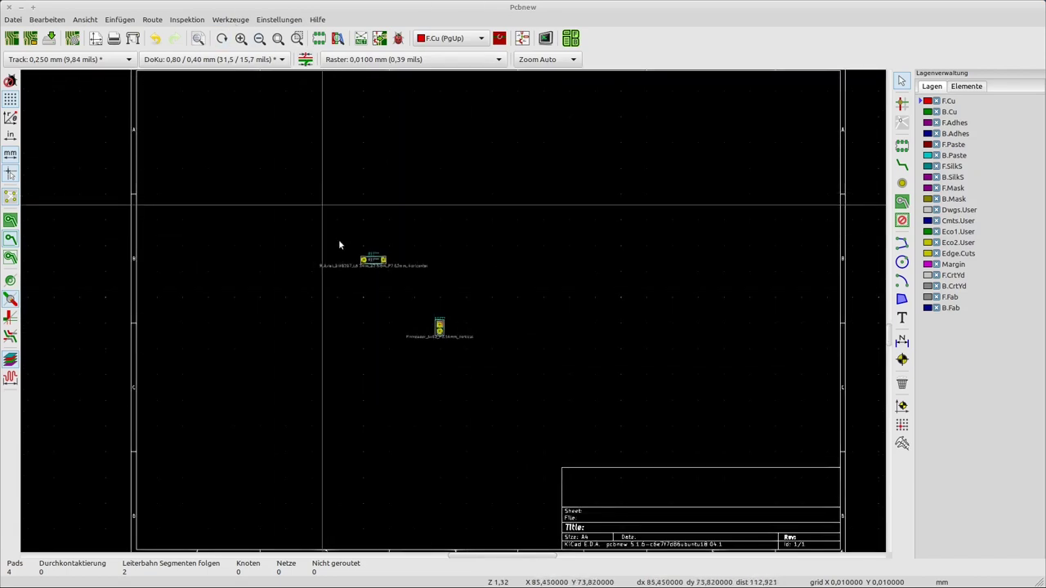
{"action": "scroll", "coordinate": [454, 314], "scroll_direction": "up", "scroll_amount": 2}
{"action": "scroll", "coordinate": [454, 316], "scroll_direction": "up", "scroll_amount": 2}
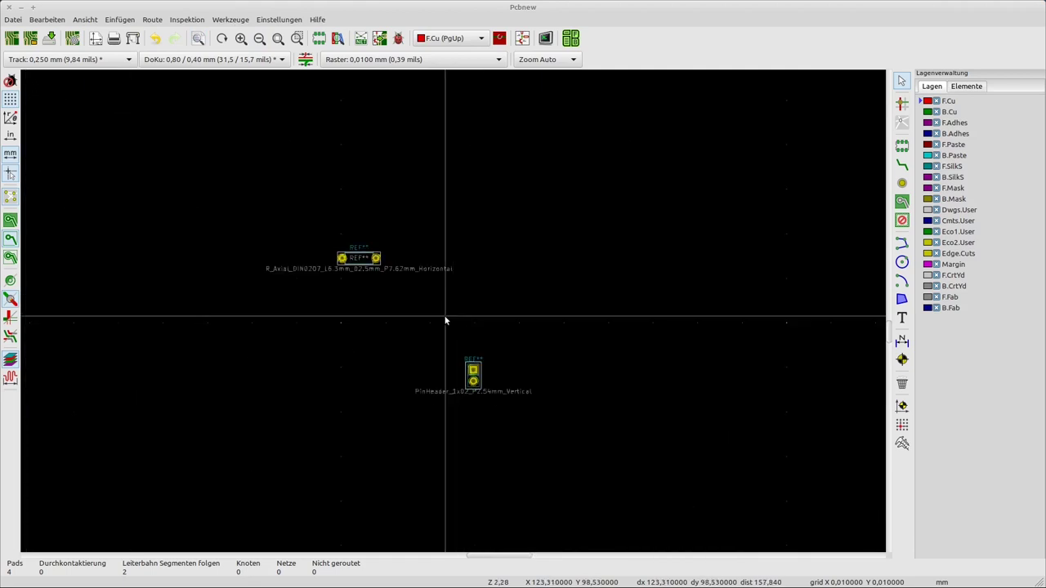
{"action": "scroll", "coordinate": [452, 309], "scroll_direction": "down", "scroll_amount": 4}
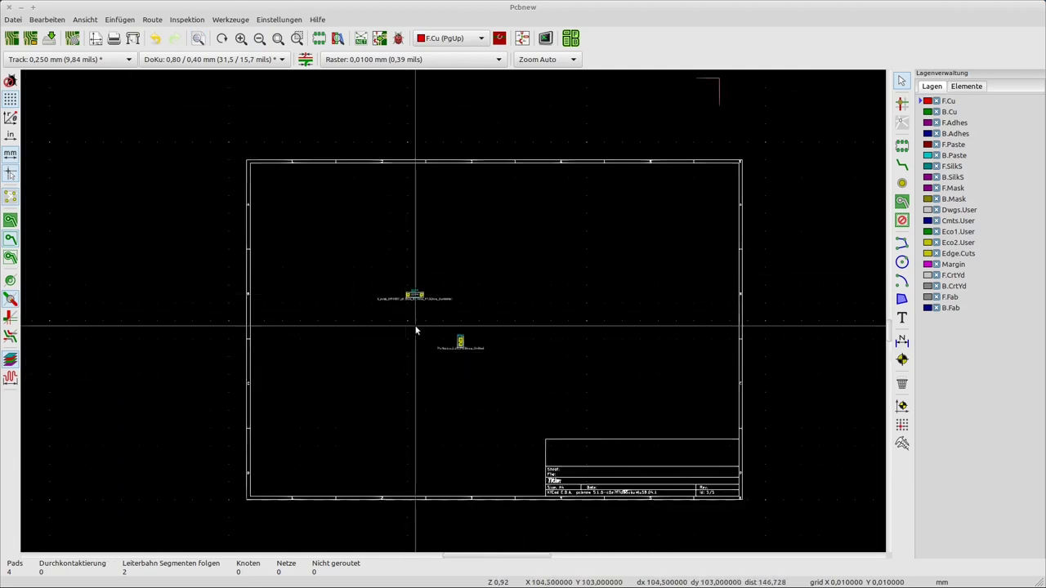
{"action": "scroll", "coordinate": [453, 309], "scroll_direction": "up", "scroll_amount": 5}
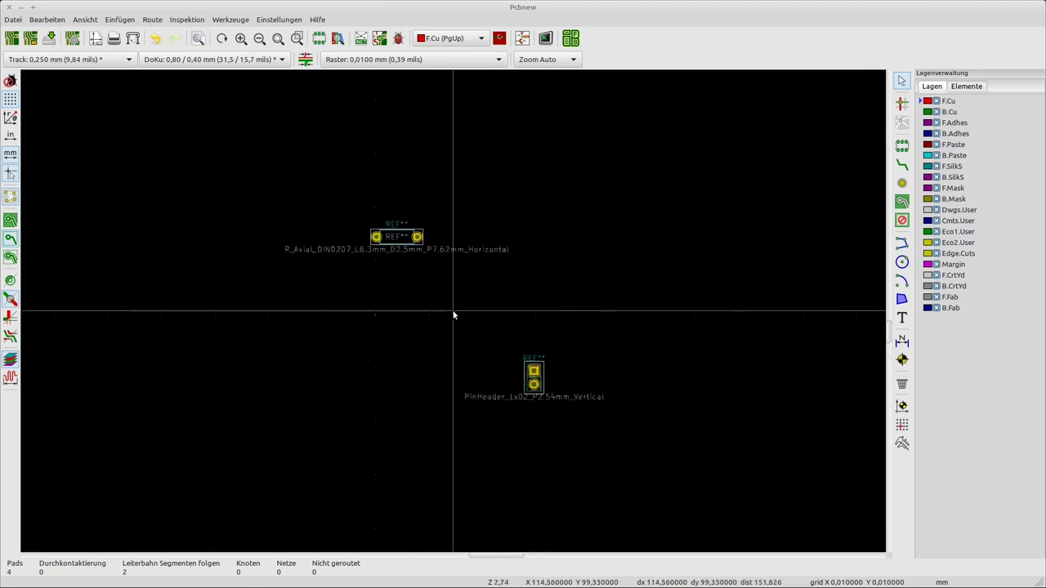
{"action": "scroll", "coordinate": [359, 274], "scroll_direction": "up", "scroll_amount": 1}
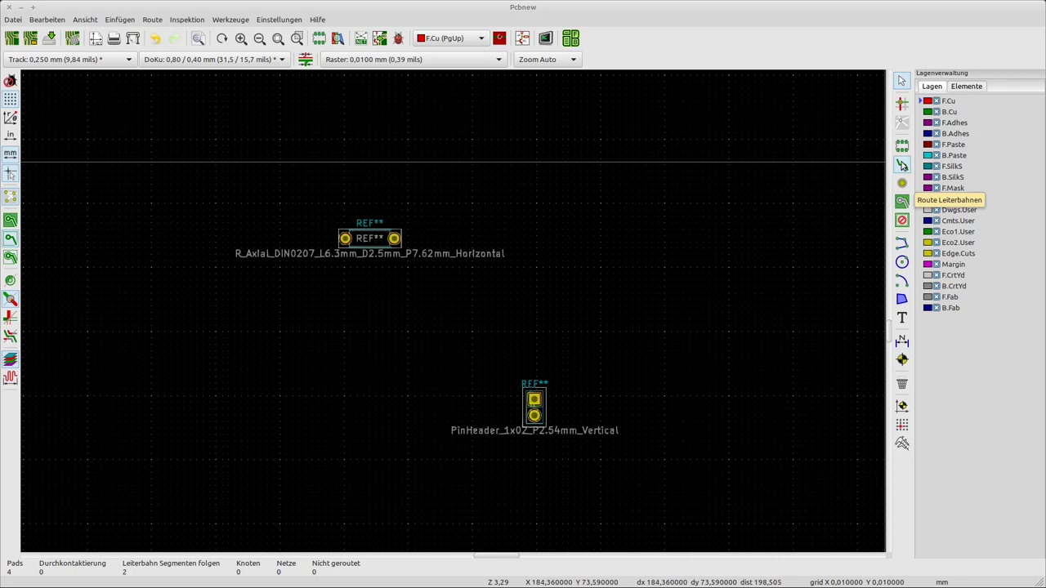
- Route an F.Cu track from the resistor's right pad horizontally, turning straight down to the pin header's upper pad
{"action": "left_click", "coordinate": [902, 165]}
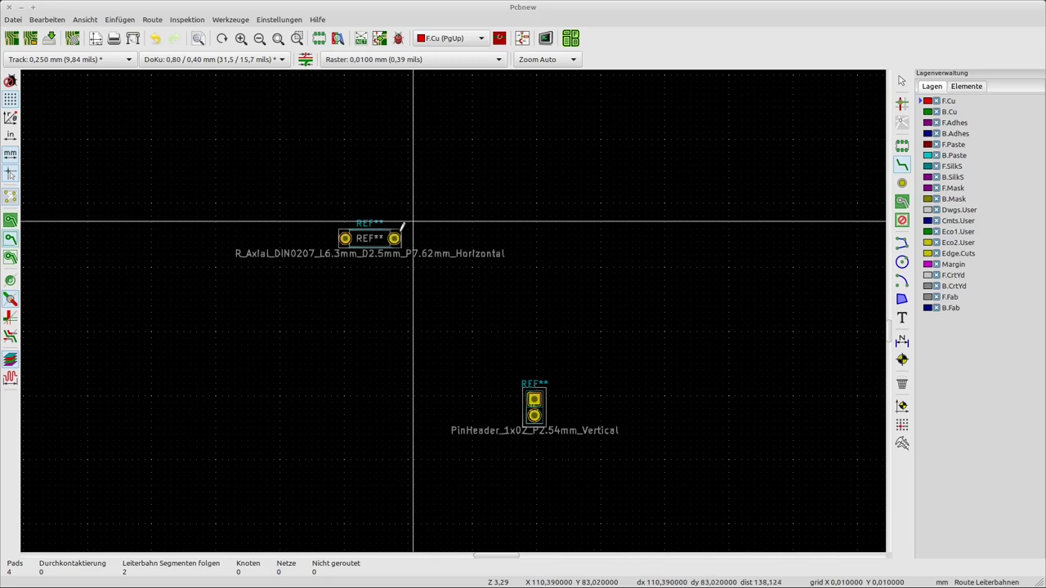
{"action": "left_click", "coordinate": [394, 237]}
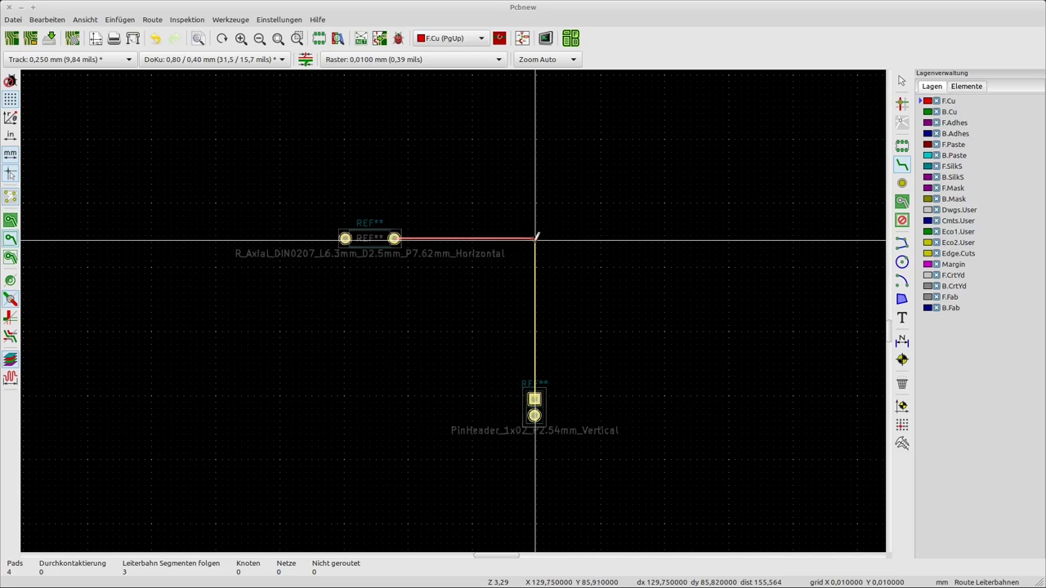
{"action": "left_click", "coordinate": [535, 400]}
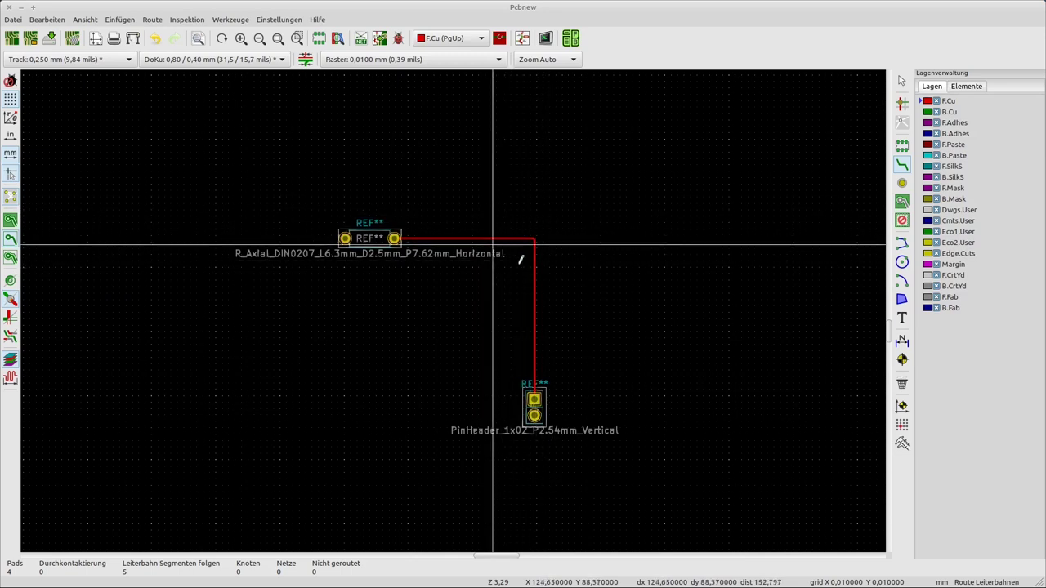
- Examine the corner of the routed track close up and compare it with the whole track
{"action": "scroll", "coordinate": [541, 233], "scroll_direction": "up", "scroll_amount": 5}
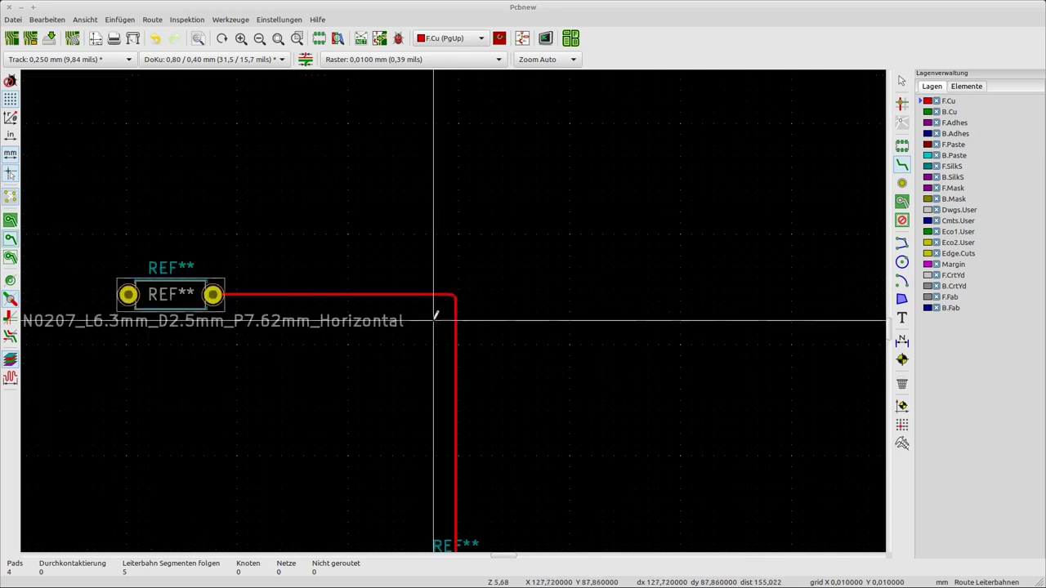
{"action": "scroll", "coordinate": [501, 294], "scroll_direction": "down", "scroll_amount": 4}
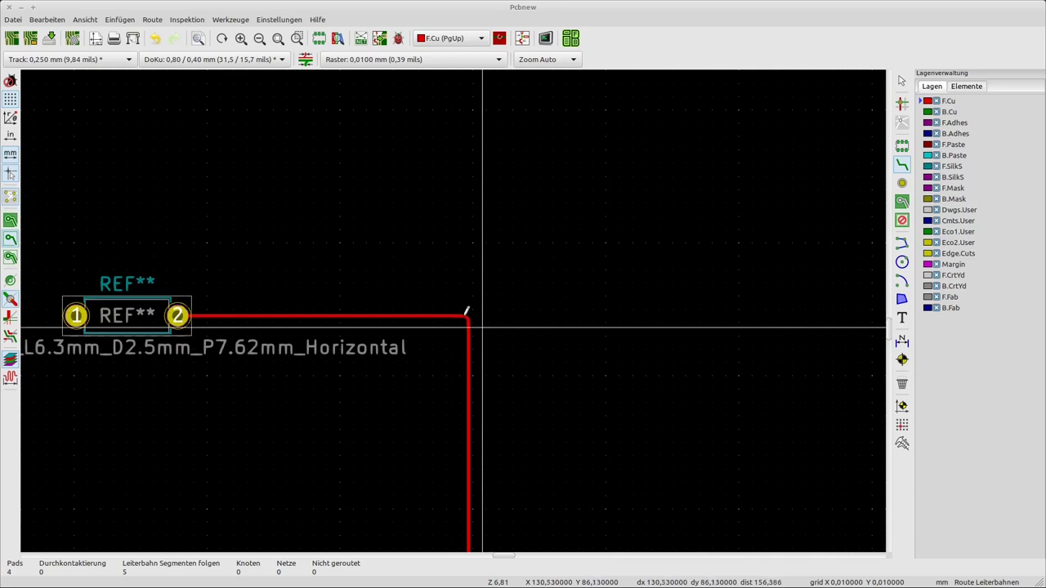
{"action": "scroll", "coordinate": [460, 318], "scroll_direction": "down", "scroll_amount": 2}
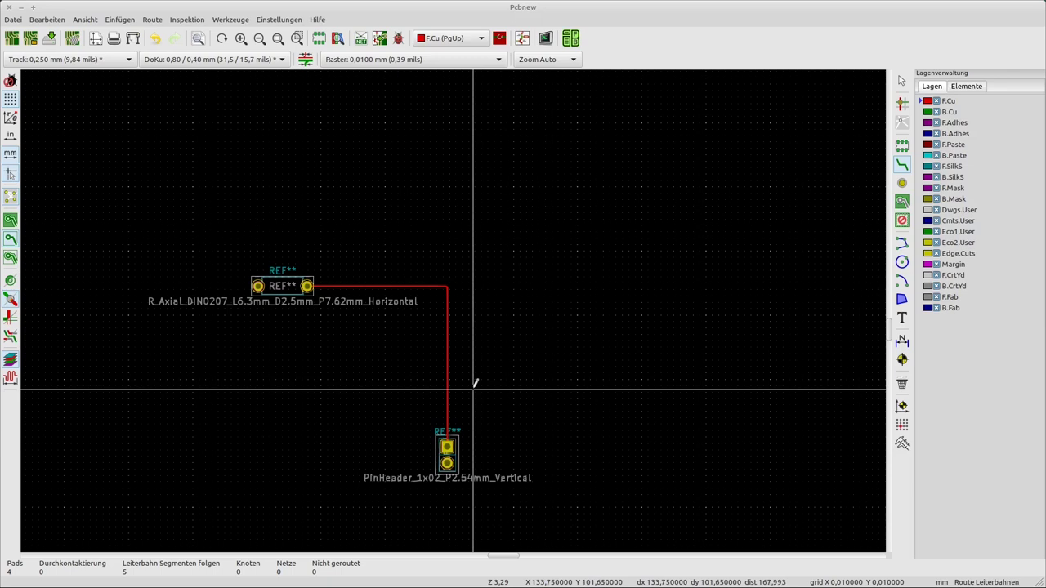
{"action": "scroll", "coordinate": [530, 339], "scroll_direction": "down", "scroll_amount": 1}
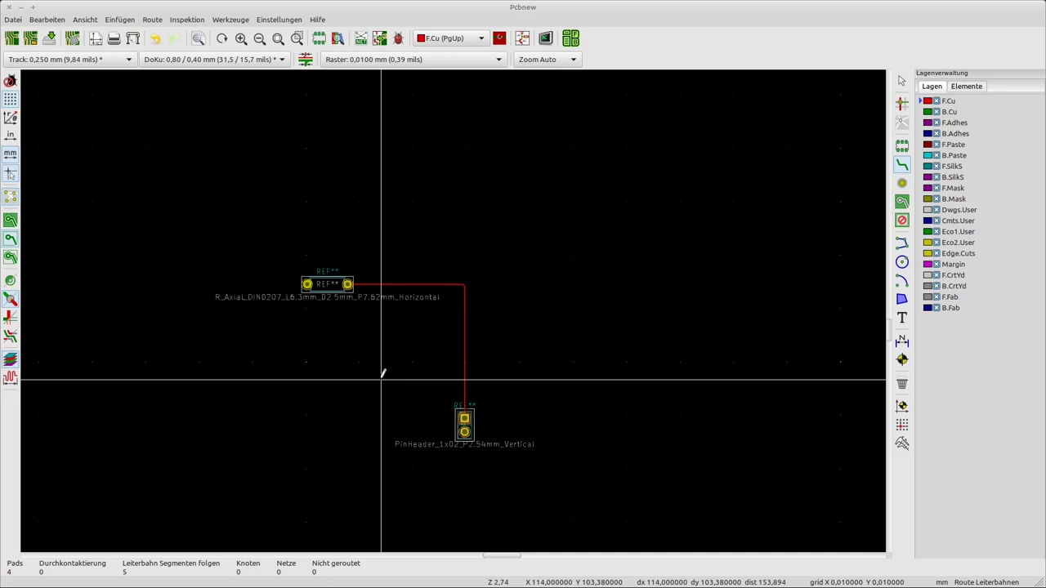
{"action": "scroll", "coordinate": [450, 311], "scroll_direction": "up", "scroll_amount": 1}
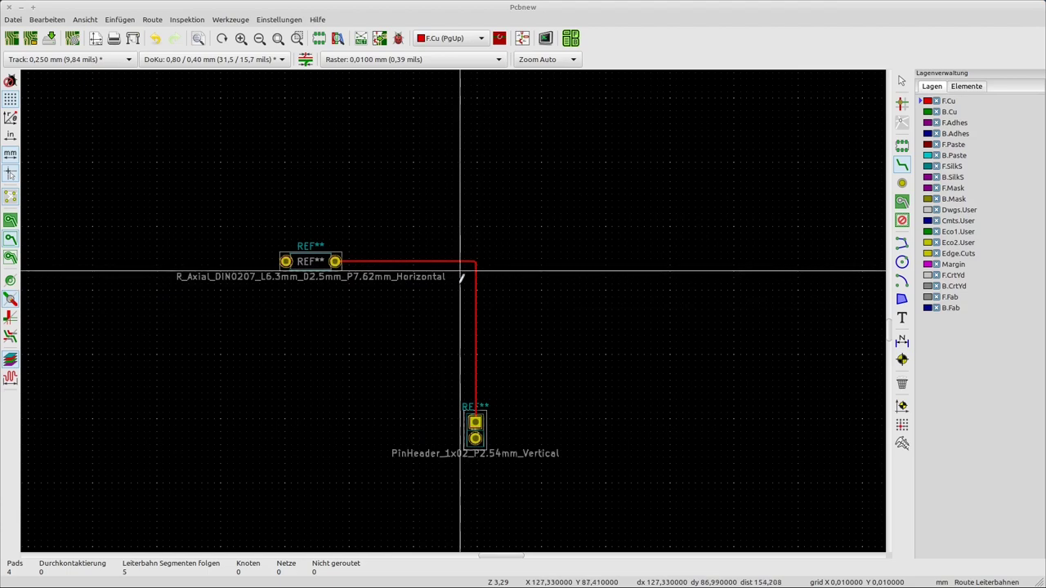
{"action": "scroll", "coordinate": [471, 275], "scroll_direction": "up", "scroll_amount": 4}
{"action": "scroll", "coordinate": [455, 304], "scroll_direction": "up", "scroll_amount": 8}
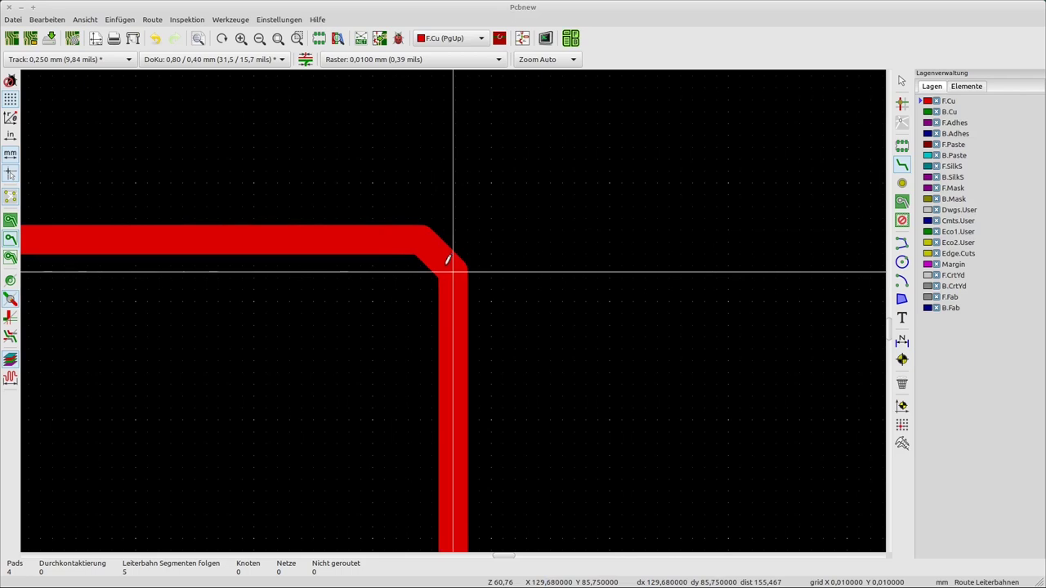
{"action": "scroll", "coordinate": [444, 264], "scroll_direction": "down", "scroll_amount": 5}
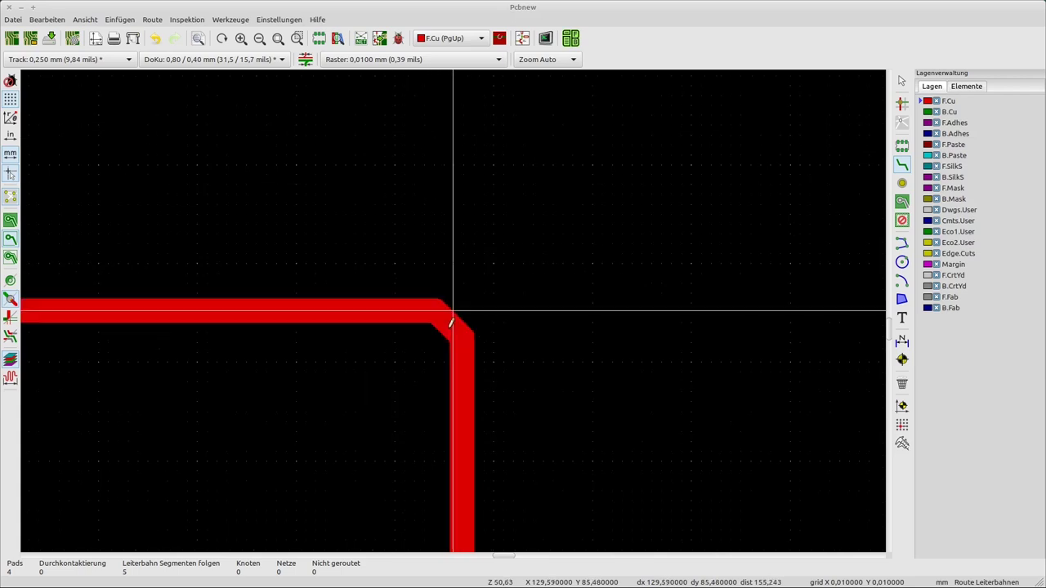
{"action": "scroll", "coordinate": [456, 303], "scroll_direction": "up", "scroll_amount": 6}
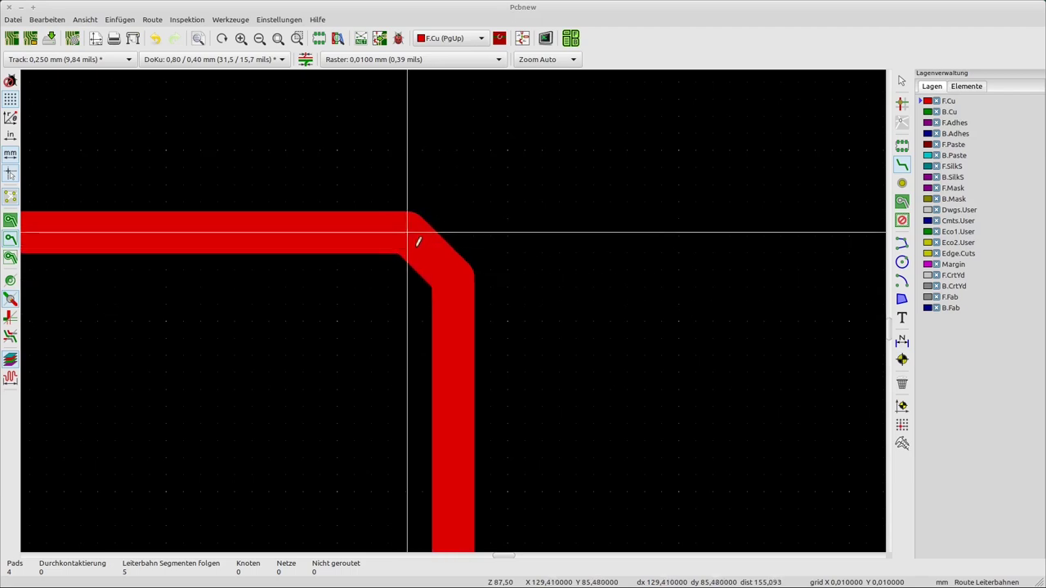
{"action": "scroll", "coordinate": [454, 298], "scroll_direction": "down", "scroll_amount": 2}
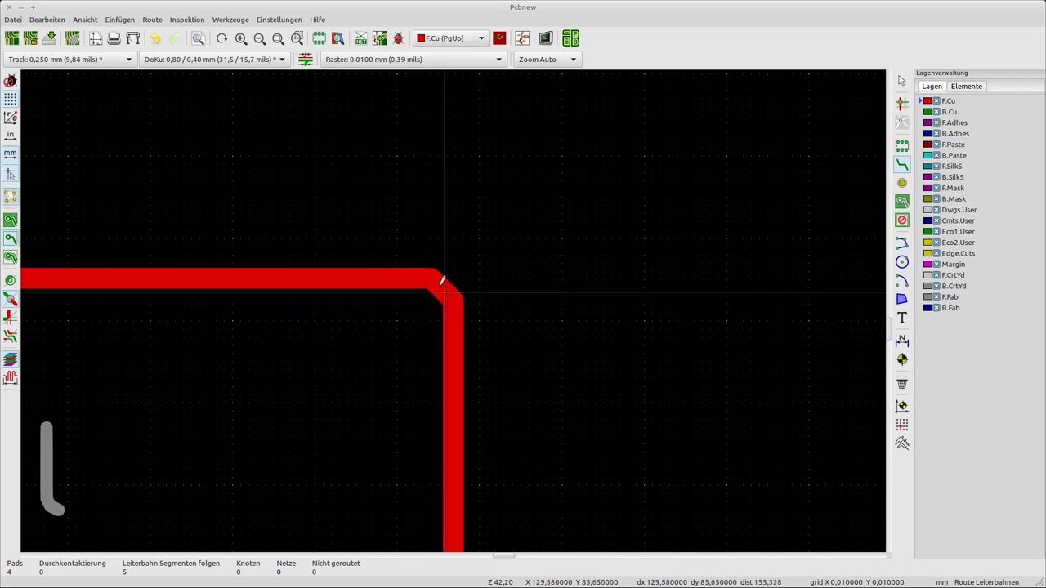
{"action": "scroll", "coordinate": [427, 286], "scroll_direction": "up", "scroll_amount": 4}
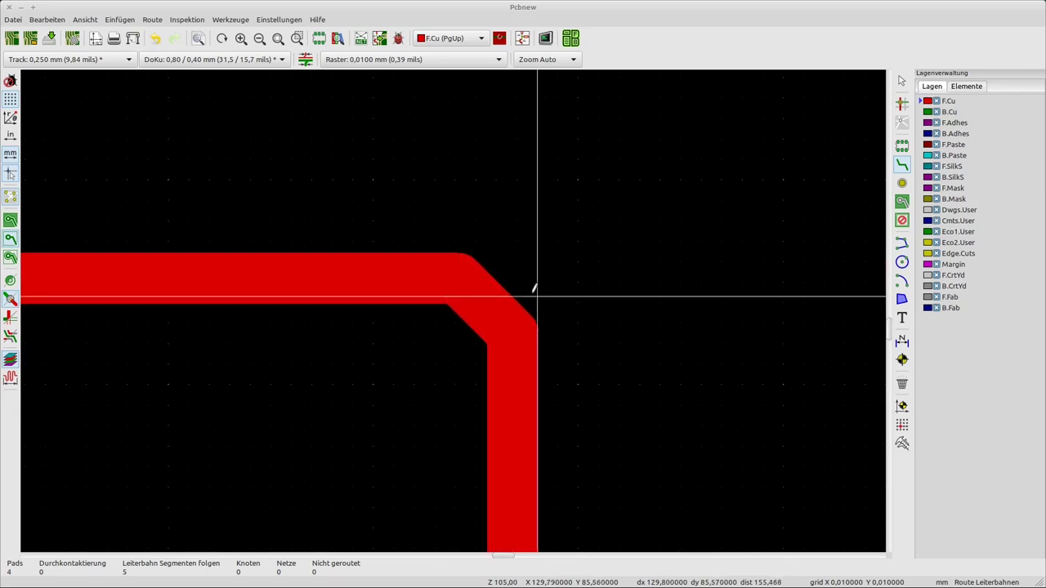
{"action": "scroll", "coordinate": [535, 287], "scroll_direction": "down", "scroll_amount": 8}
{"action": "scroll", "coordinate": [445, 304], "scroll_direction": "down", "scroll_amount": 5}
{"action": "scroll", "coordinate": [458, 302], "scroll_direction": "down", "scroll_amount": 2}
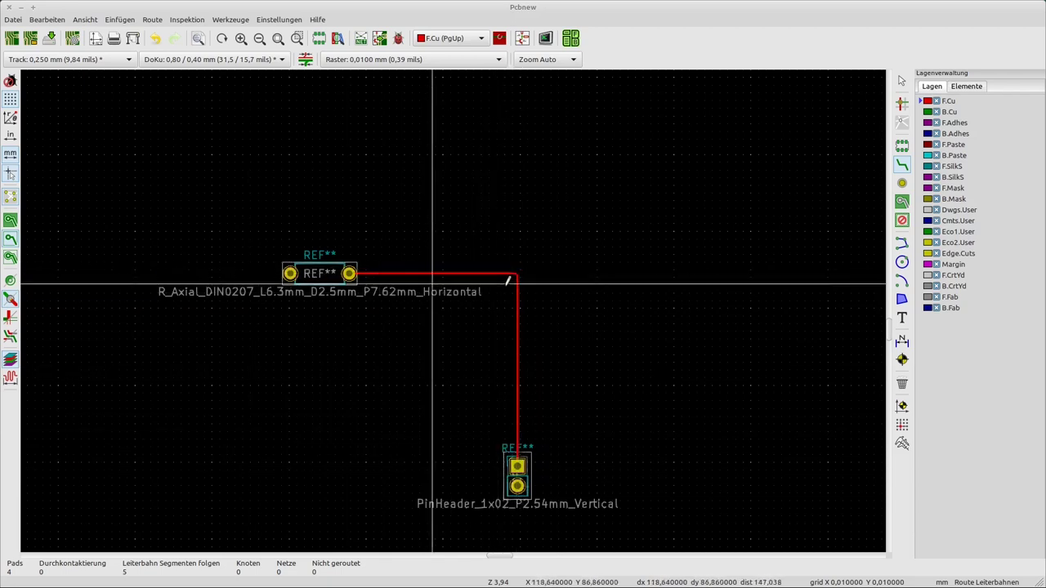
- Undo the right-angled track and reroute the resistor's right pad to the pin header's upper pad with a diagonal section
{"action": "scroll", "coordinate": [463, 284], "scroll_direction": "down", "scroll_amount": 2}
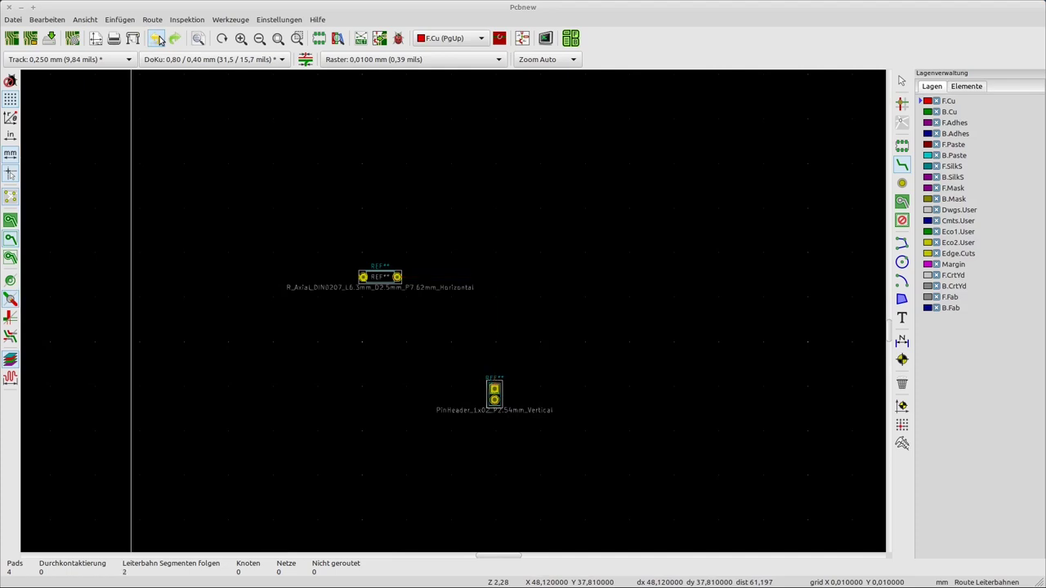
{"action": "left_click", "coordinate": [401, 277]}
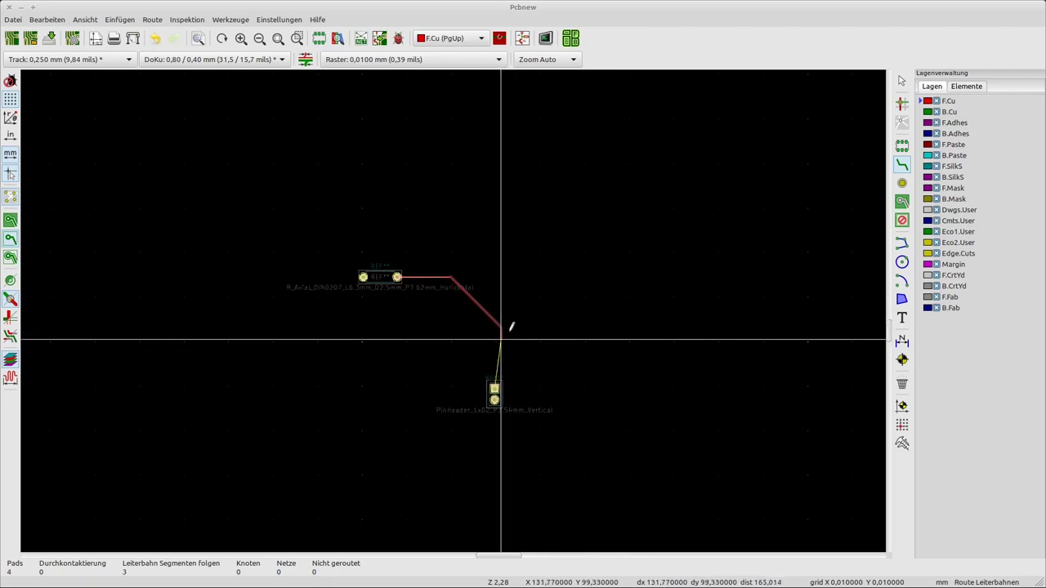
{"action": "left_click", "coordinate": [494, 389]}
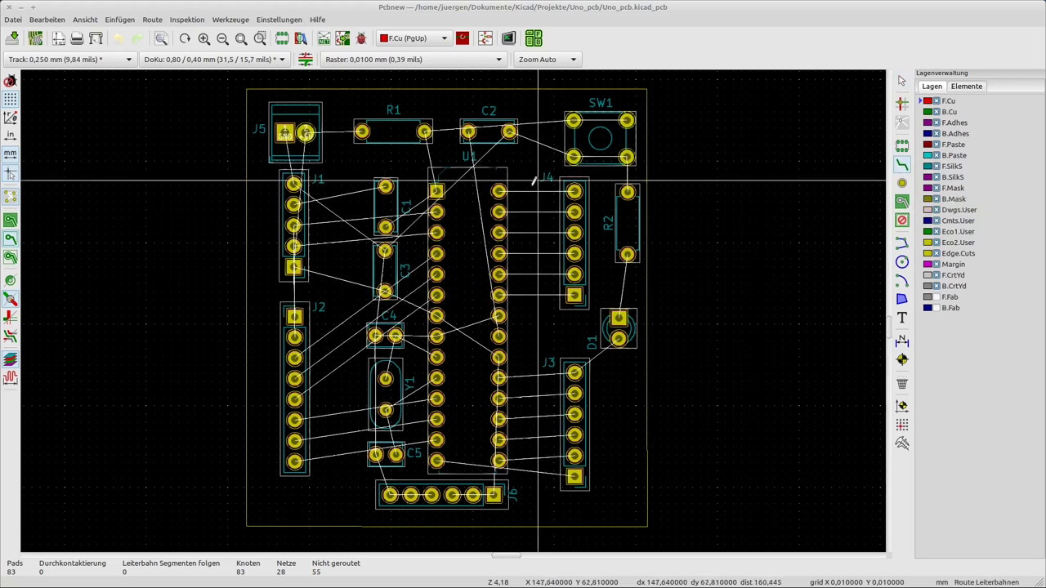
- On the Uno_pcb board, route six straight F.Cu tracks from the upper six pads of U1's right row to the six J4 pads
{"action": "left_click", "coordinate": [498, 192]}
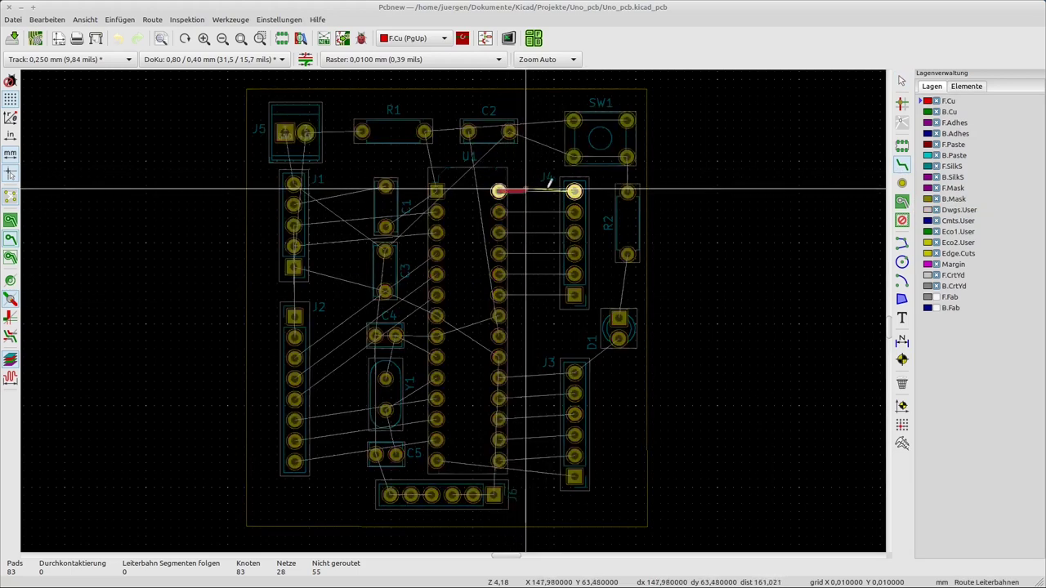
{"action": "left_click", "coordinate": [574, 191]}
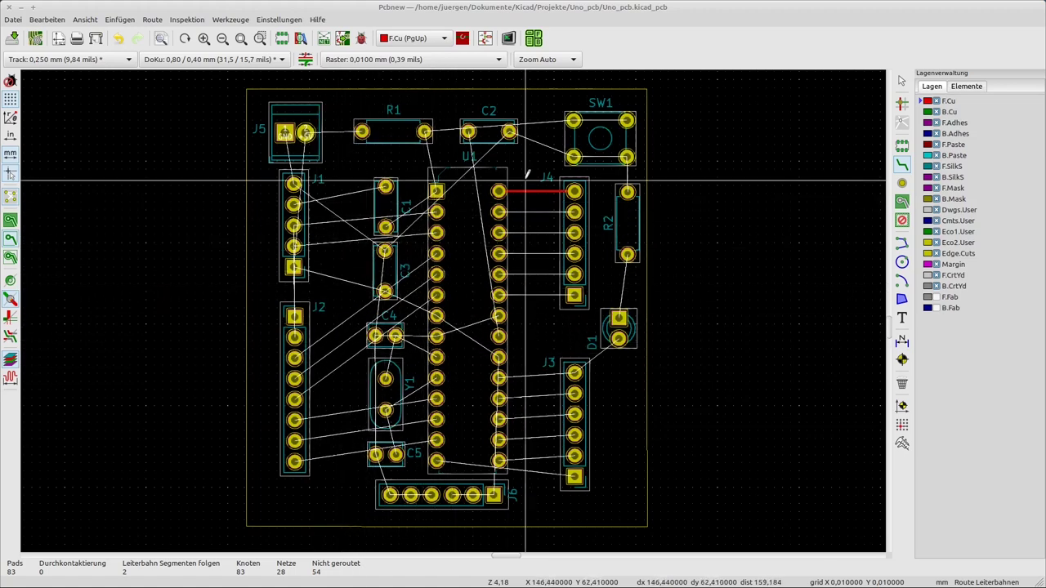
{"action": "left_click", "coordinate": [499, 212]}
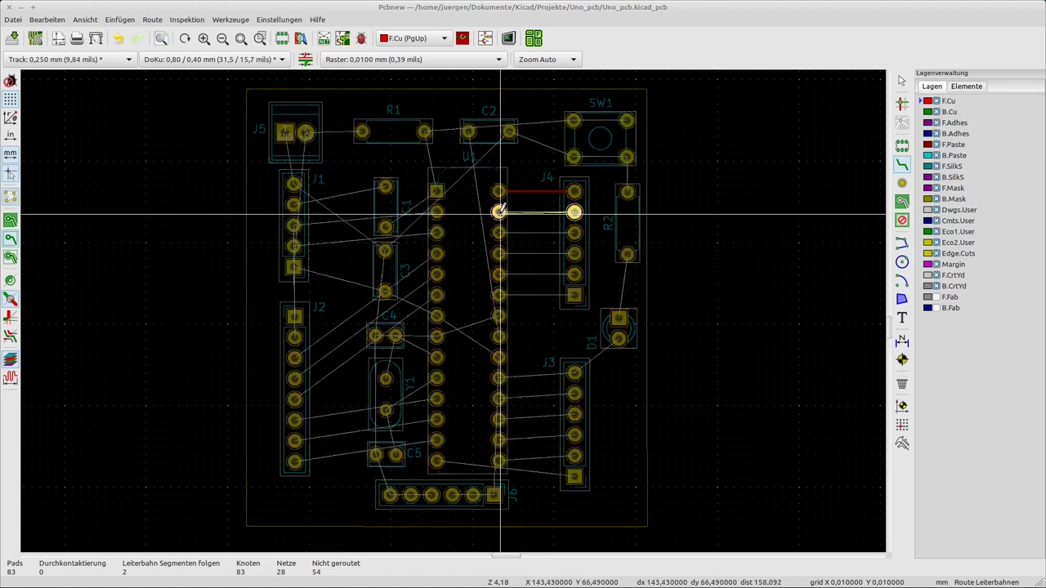
{"action": "left_click", "coordinate": [575, 212]}
{"action": "left_click", "coordinate": [498, 232]}
{"action": "left_click", "coordinate": [574, 232]}
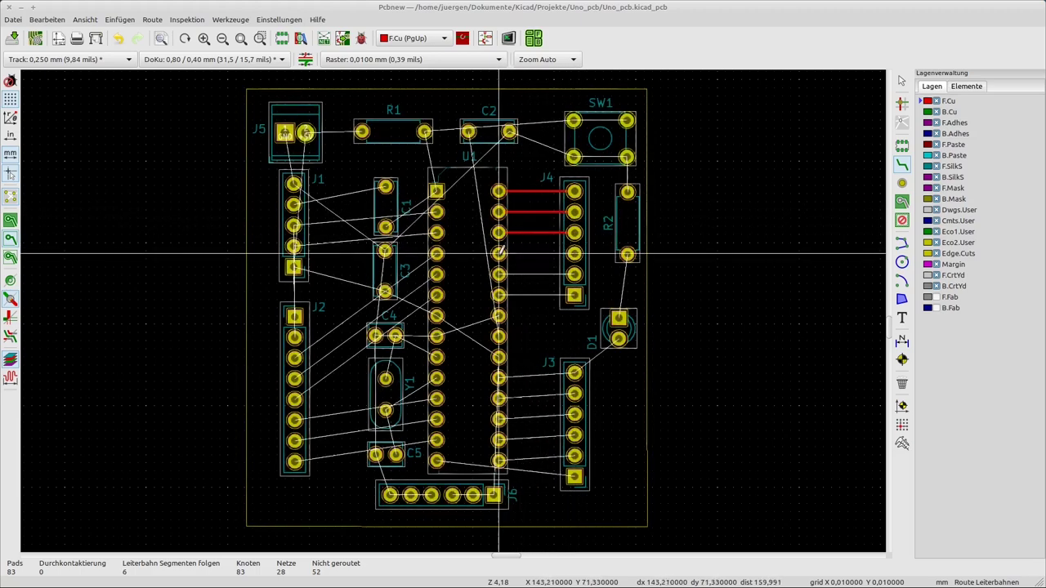
{"action": "left_click", "coordinate": [499, 254]}
{"action": "left_click", "coordinate": [574, 254]}
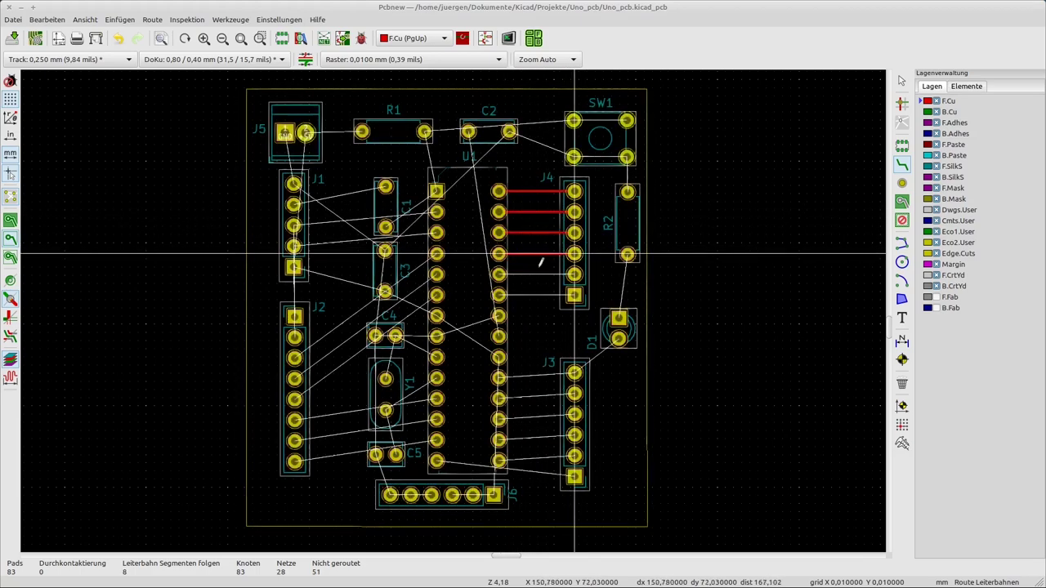
{"action": "left_click", "coordinate": [498, 275]}
{"action": "left_click", "coordinate": [574, 274]}
{"action": "left_click", "coordinate": [498, 295]}
{"action": "left_click", "coordinate": [574, 295]}
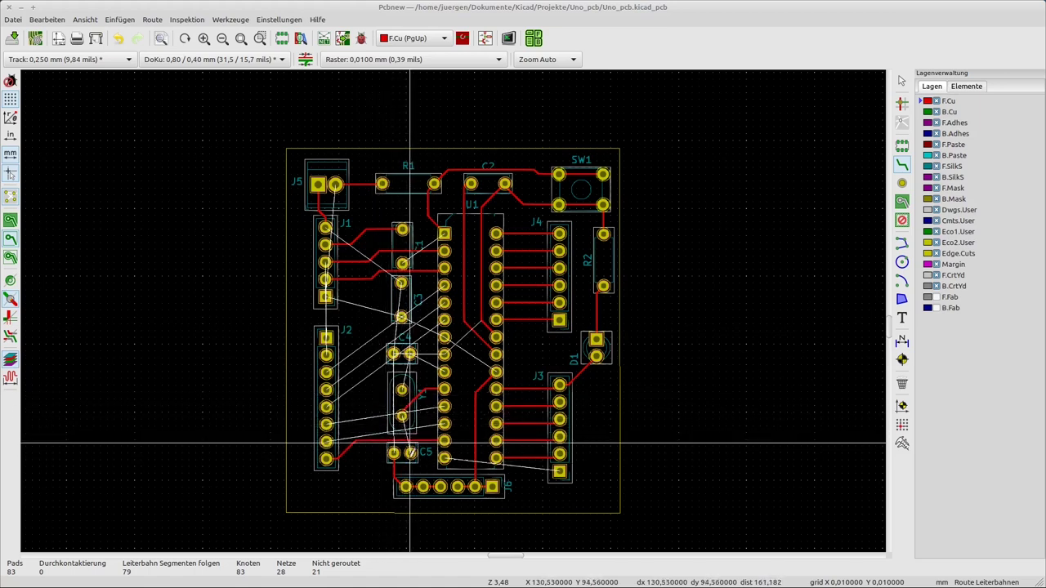
- Examine the routed F.Cu tracks and open connections between J2, C5, J1, C1 and U1's left row close up
{"action": "scroll", "coordinate": [410, 444], "scroll_direction": "up", "scroll_amount": 3}
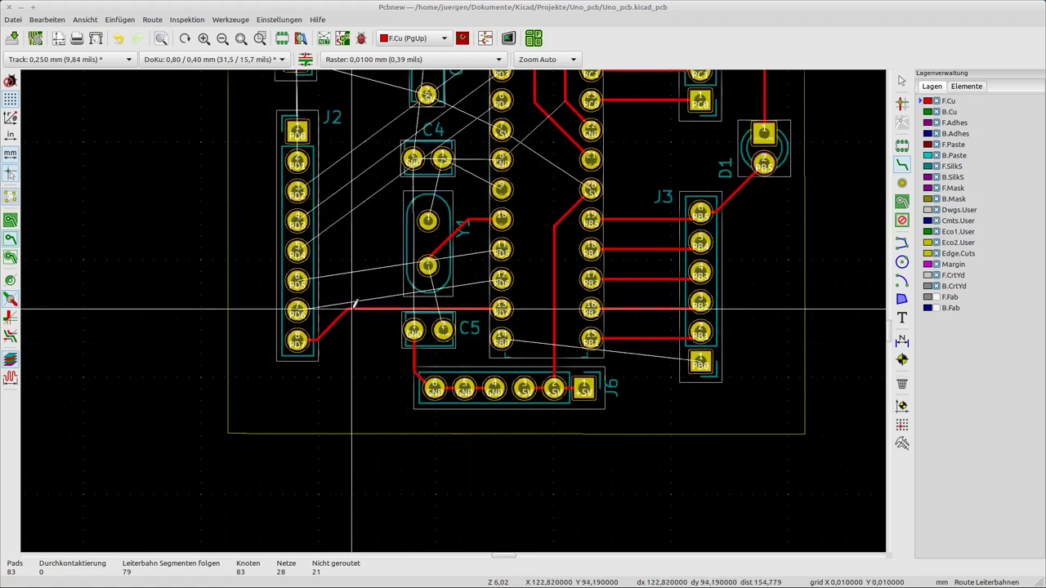
{"action": "left_click", "coordinate": [500, 308]}
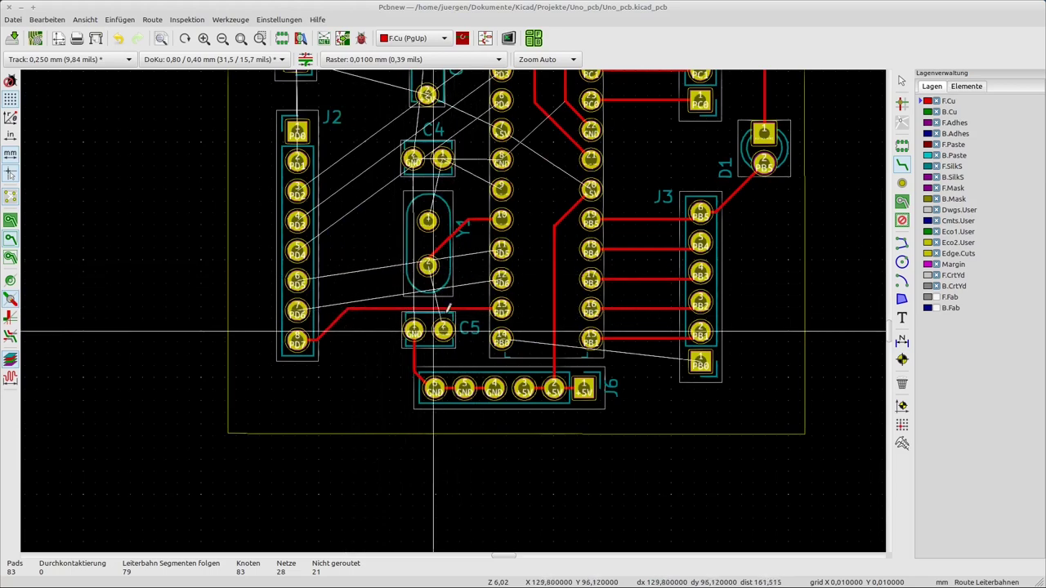
{"action": "scroll", "coordinate": [424, 340], "scroll_direction": "down", "scroll_amount": 3}
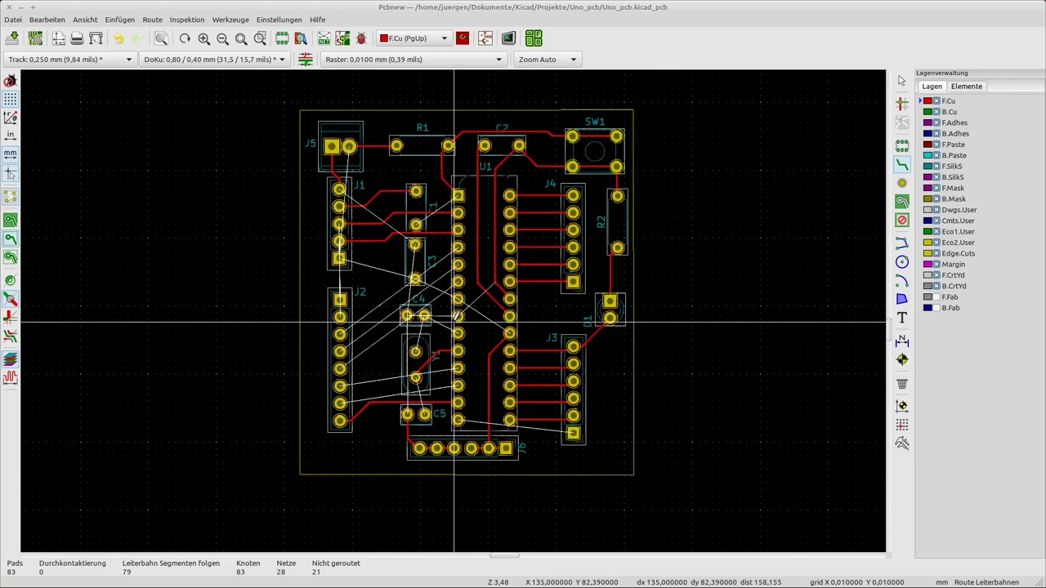
{"action": "scroll", "coordinate": [454, 315], "scroll_direction": "up", "scroll_amount": 3}
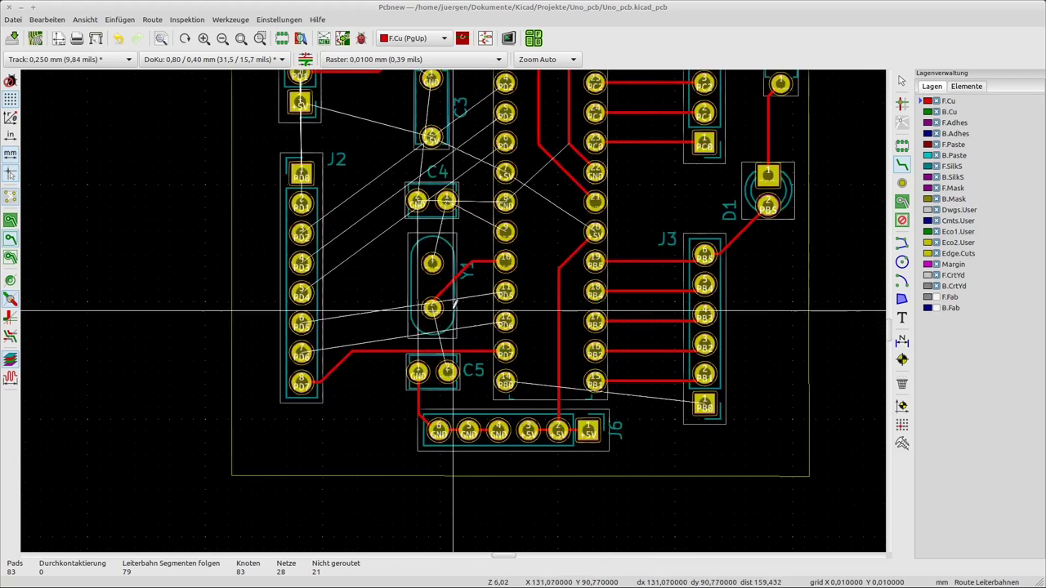
{"action": "scroll", "coordinate": [453, 312], "scroll_direction": "up", "scroll_amount": 2}
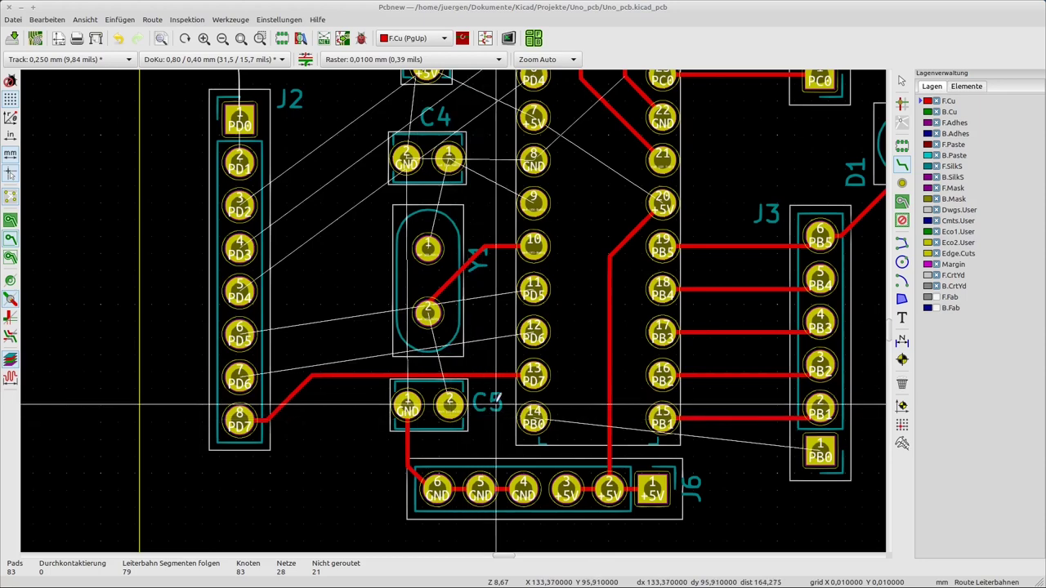
{"action": "scroll", "coordinate": [497, 401], "scroll_direction": "up", "scroll_amount": 3}
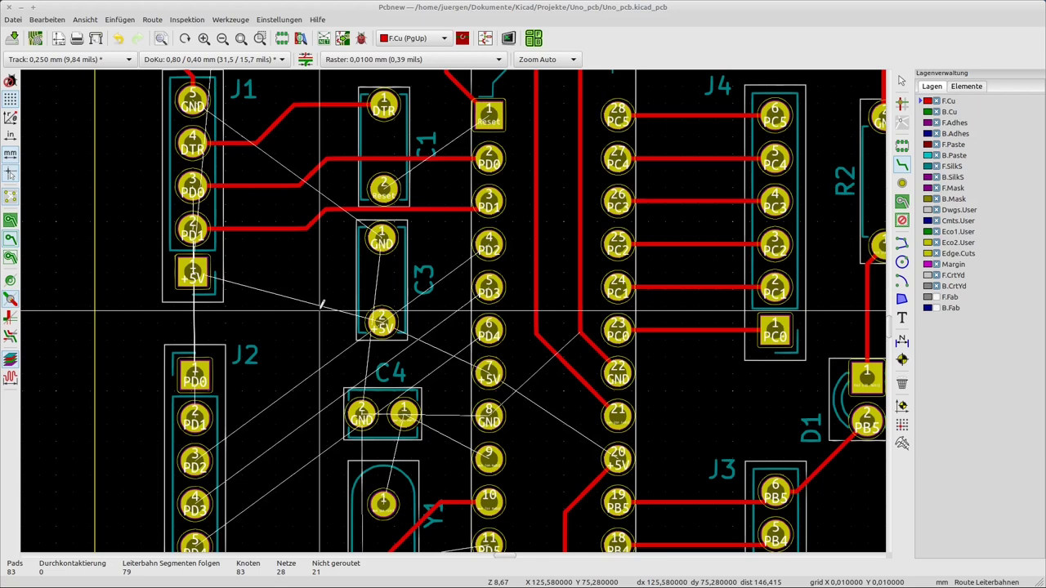
{"action": "scroll", "coordinate": [323, 306], "scroll_direction": "down", "scroll_amount": 3}
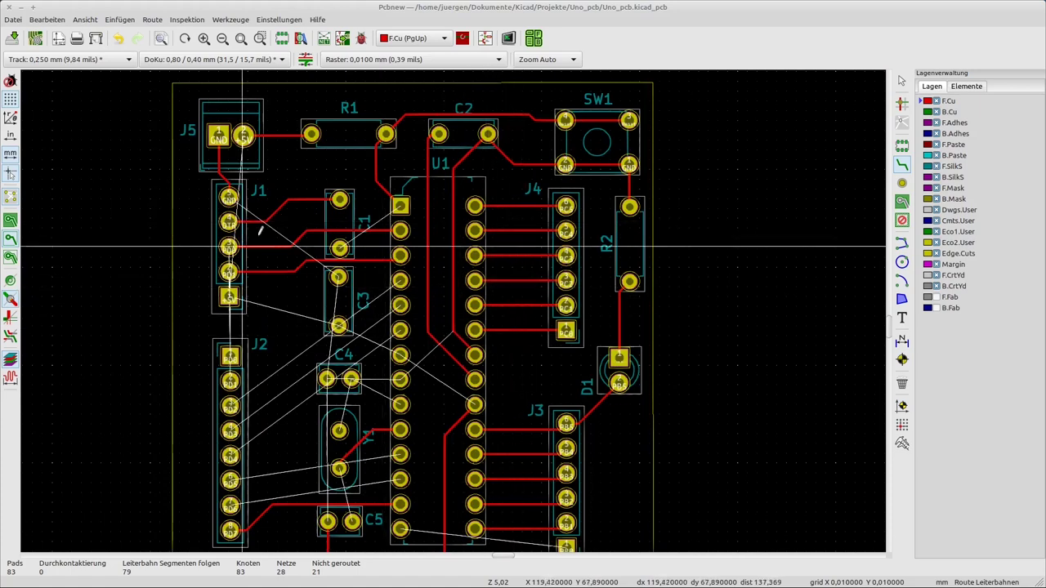
{"action": "scroll", "coordinate": [335, 241], "scroll_direction": "up", "scroll_amount": 2}
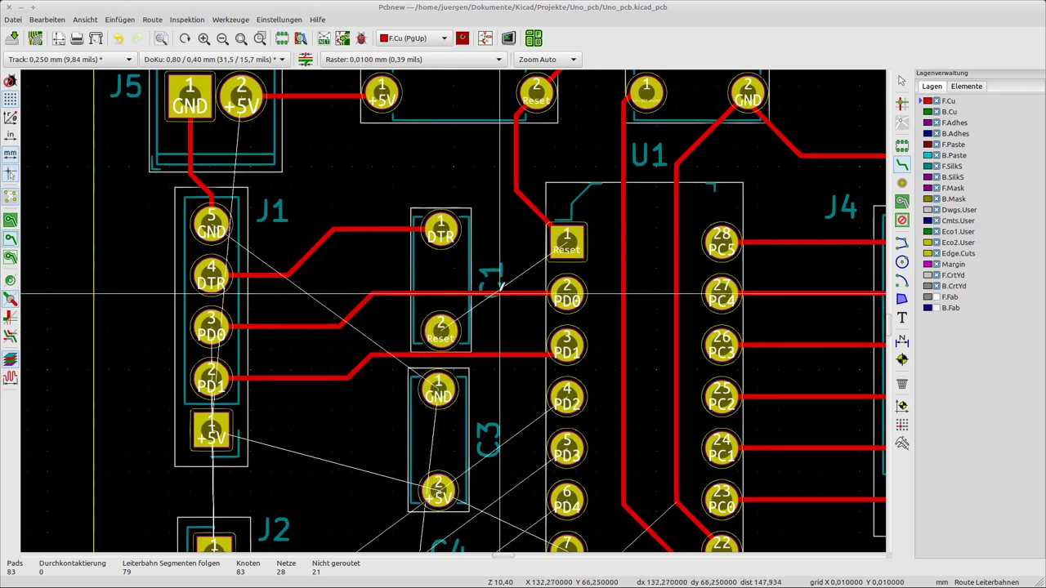
{"action": "scroll", "coordinate": [449, 291], "scroll_direction": "down", "scroll_amount": 5}
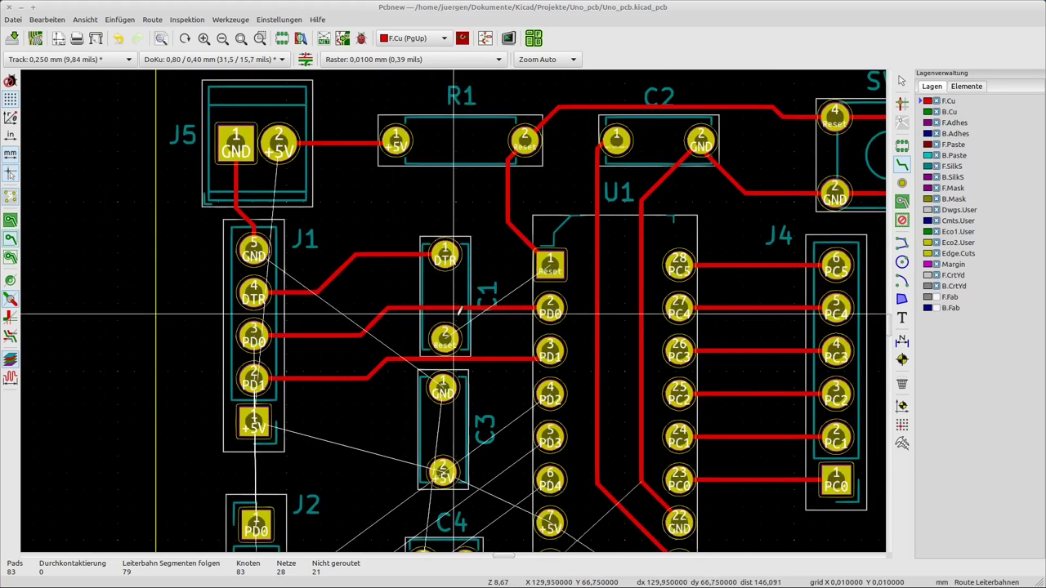
{"action": "scroll", "coordinate": [455, 310], "scroll_direction": "up", "scroll_amount": 2}
{"action": "scroll", "coordinate": [455, 306], "scroll_direction": "down", "scroll_amount": 1}
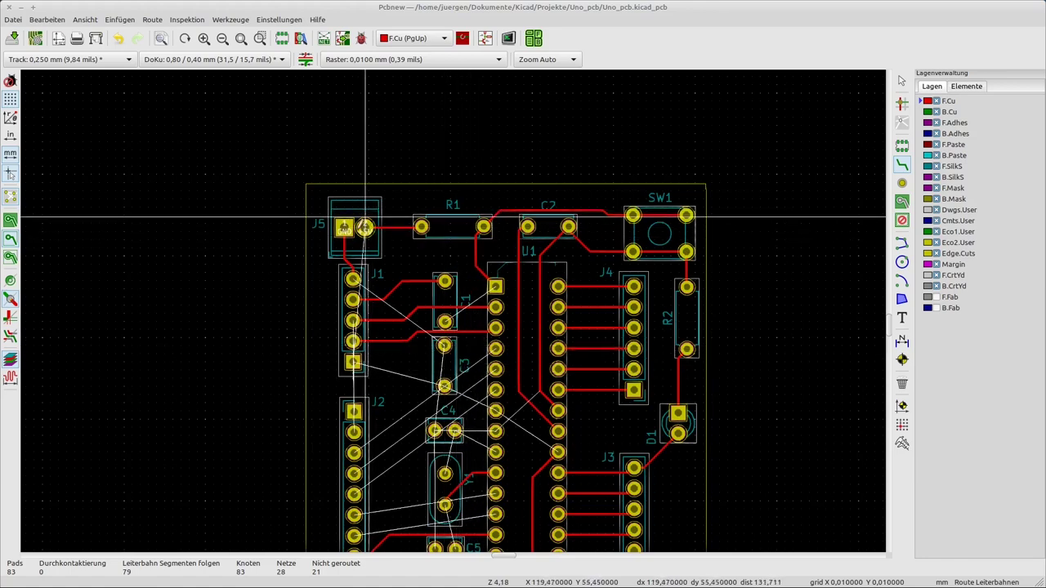
- Try to route an F.Cu track from J5's +5V pad past the DTR track to J1's +5V pad
{"action": "scroll", "coordinate": [364, 219], "scroll_direction": "up", "scroll_amount": 3}
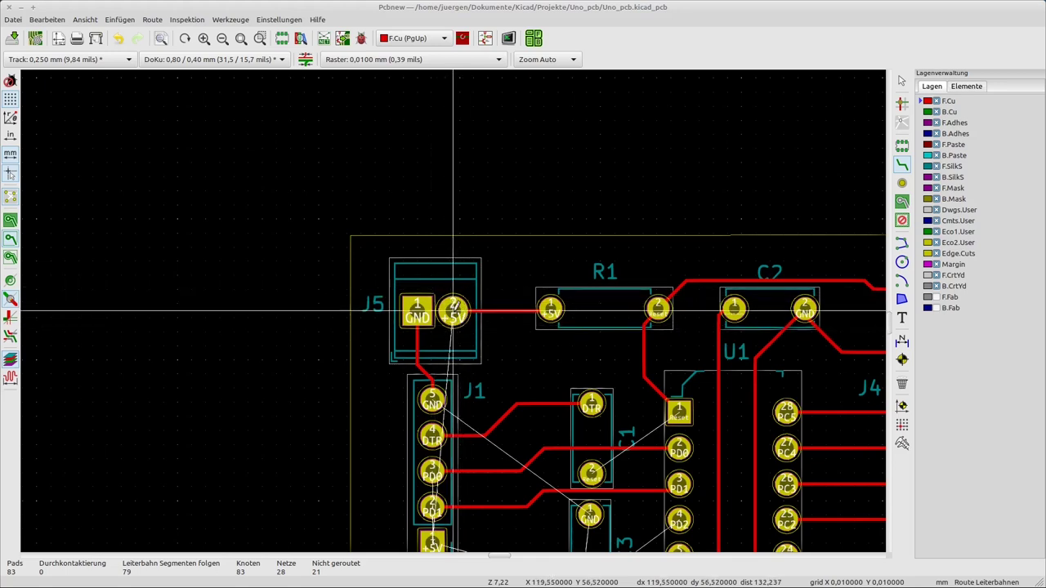
{"action": "left_click", "coordinate": [453, 310]}
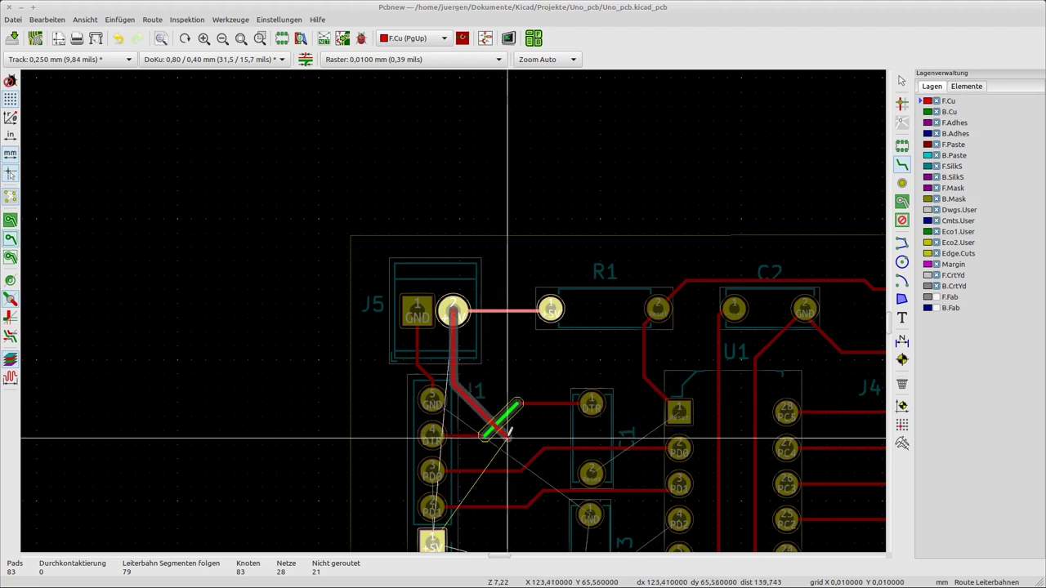
{"action": "scroll", "coordinate": [516, 439], "scroll_direction": "up", "scroll_amount": 3}
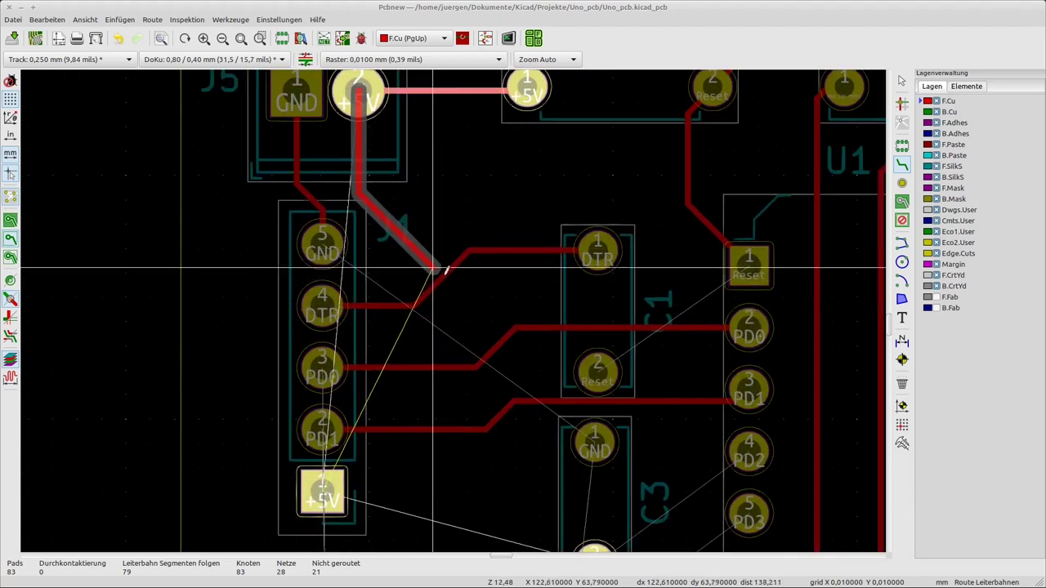
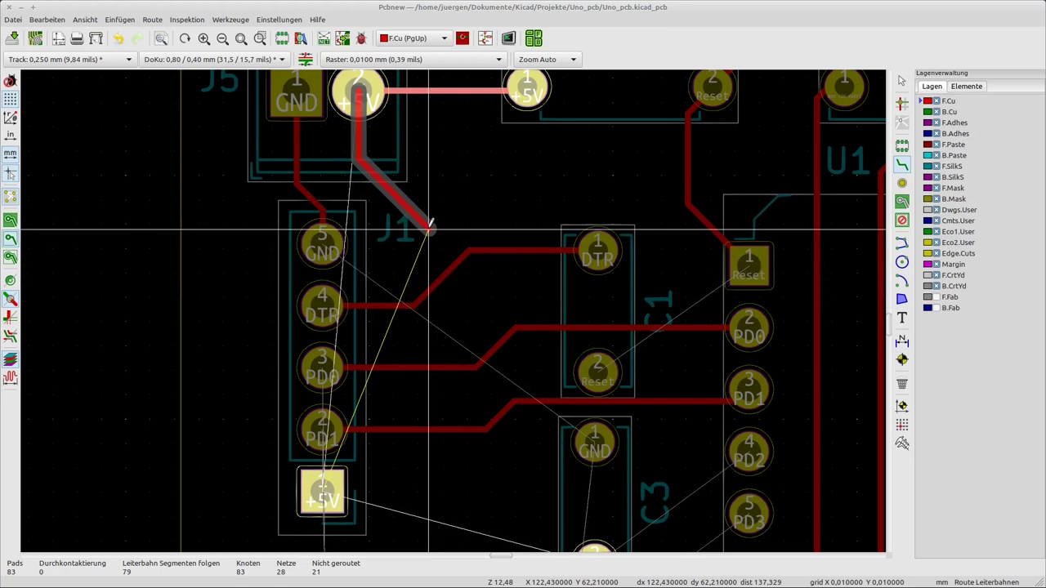
{"action": "key", "text": "Escape"}
- Route an F.Cu track from J2's pad 7 (PD6) to U1's pad 12, with a diagonal section near J2
{"action": "scroll", "coordinate": [420, 206], "scroll_direction": "down", "scroll_amount": 1}
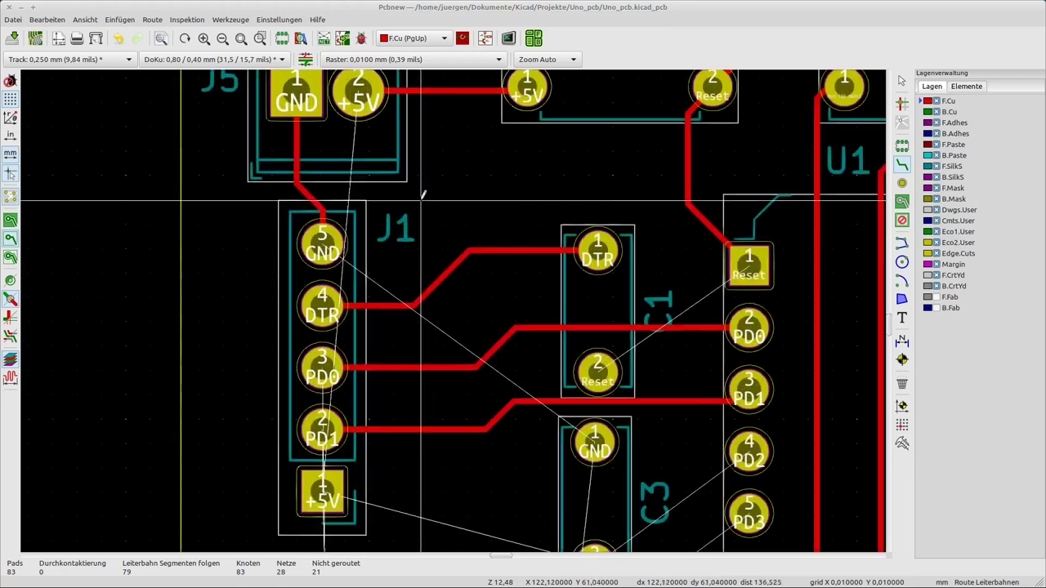
{"action": "scroll", "coordinate": [455, 304], "scroll_direction": "down", "scroll_amount": 1}
{"action": "scroll", "coordinate": [454, 305], "scroll_direction": "down", "scroll_amount": 3}
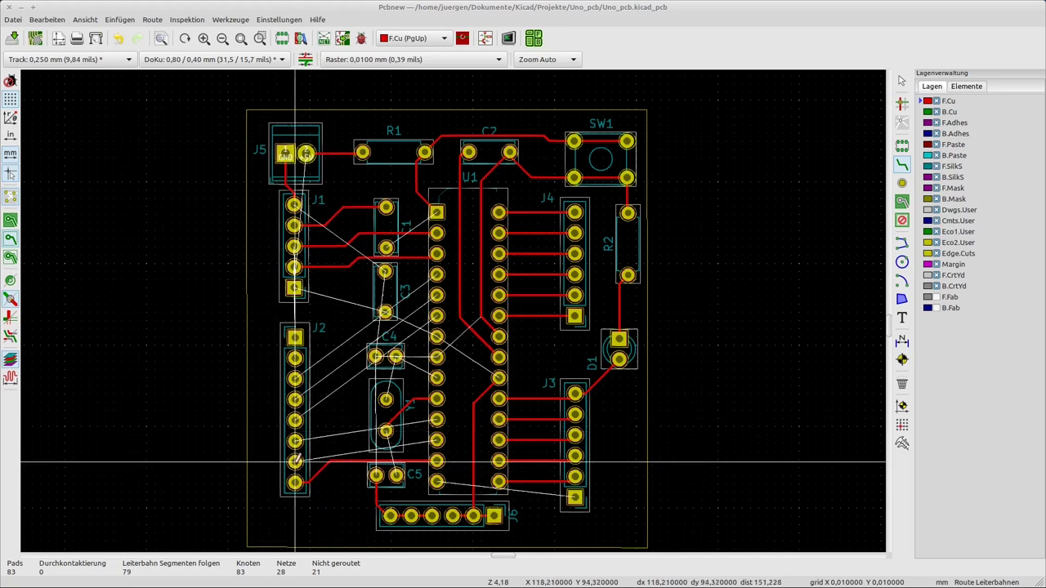
{"action": "left_click", "coordinate": [295, 463]}
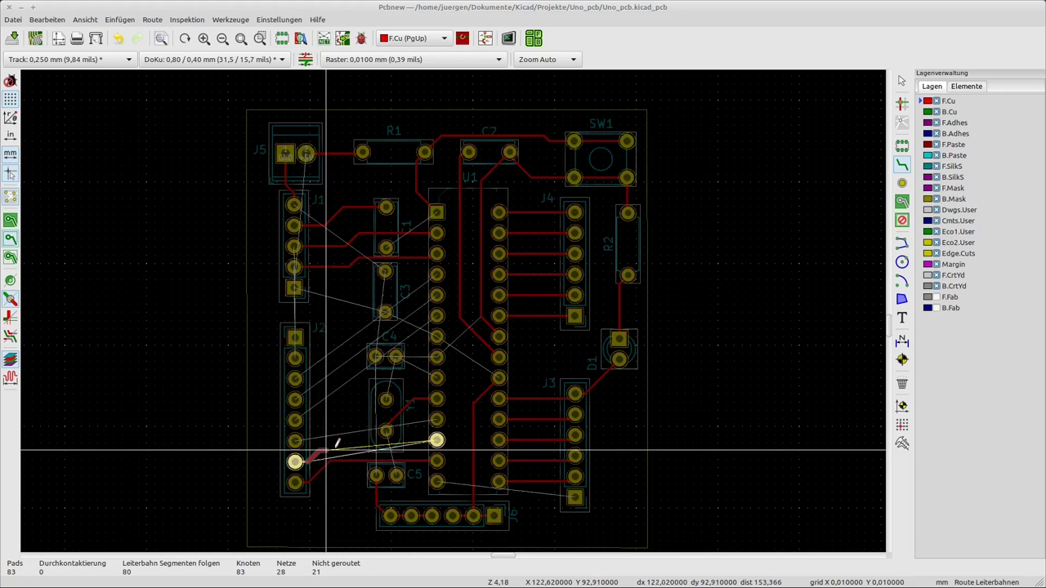
{"action": "left_click", "coordinate": [415, 444]}
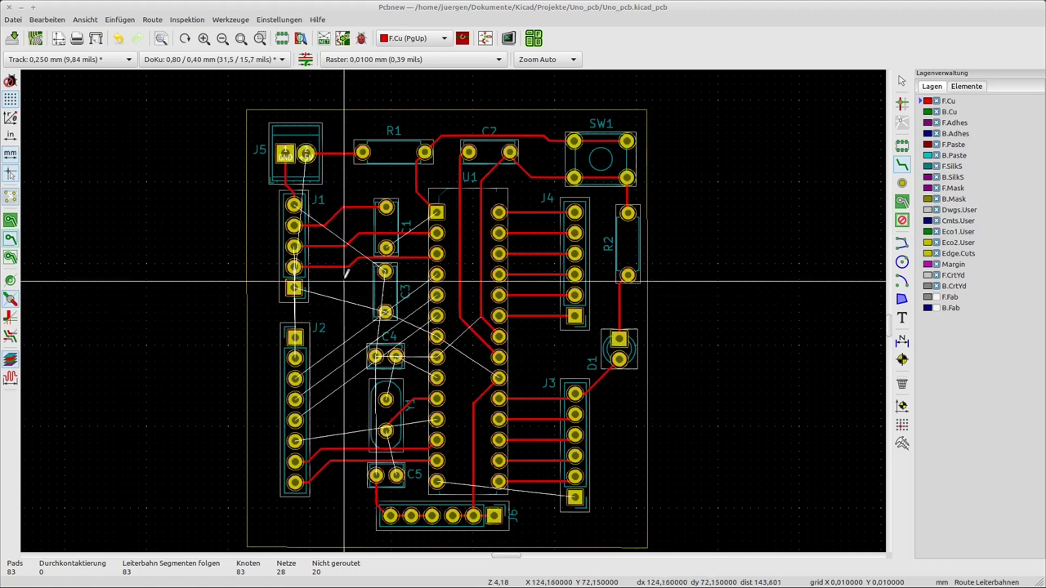
- Route an F.Cu track from J2's pad 6 (PD5) to U1's pad 11, passing below Y1's lower pad
{"action": "scroll", "coordinate": [407, 271], "scroll_direction": "down", "scroll_amount": 1}
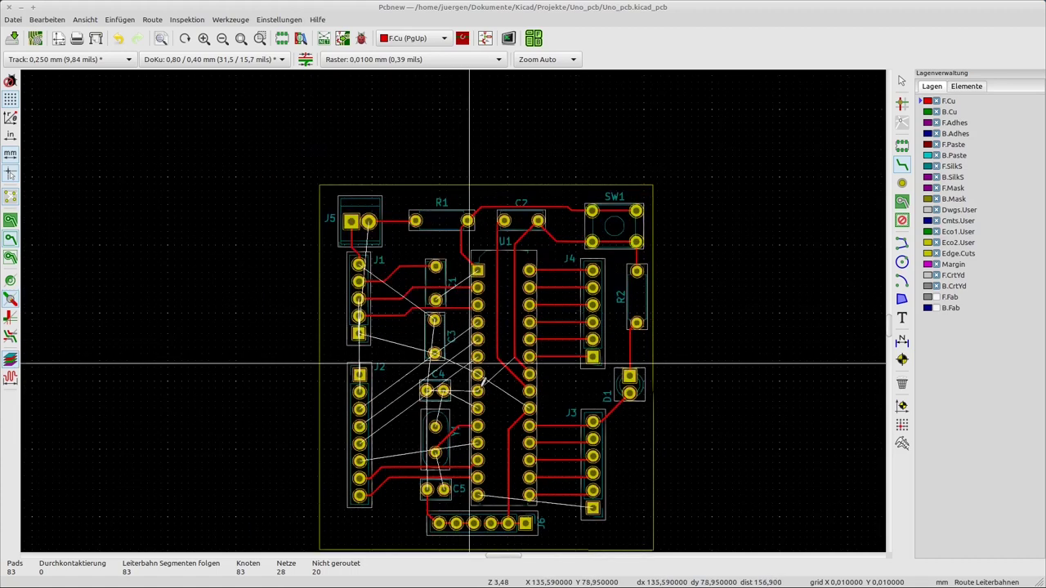
{"action": "scroll", "coordinate": [465, 390], "scroll_direction": "down", "scroll_amount": 1}
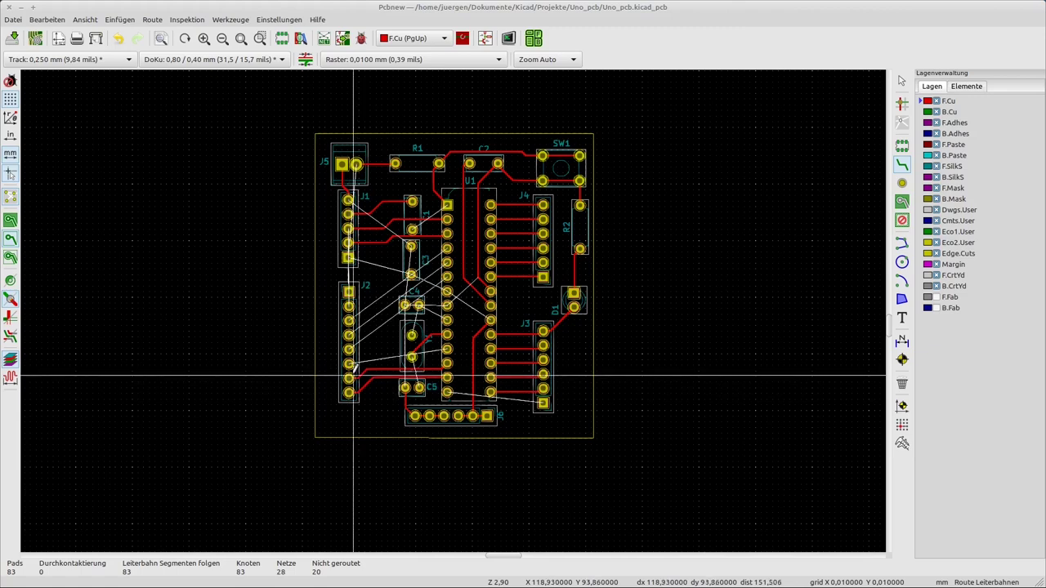
{"action": "scroll", "coordinate": [353, 375], "scroll_direction": "up", "scroll_amount": 5}
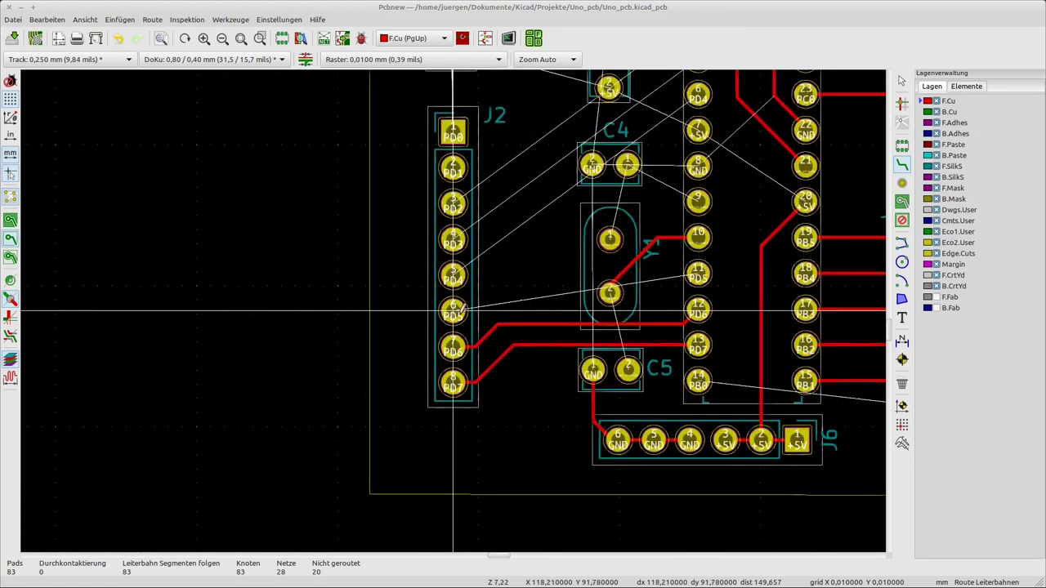
{"action": "left_click", "coordinate": [452, 310]}
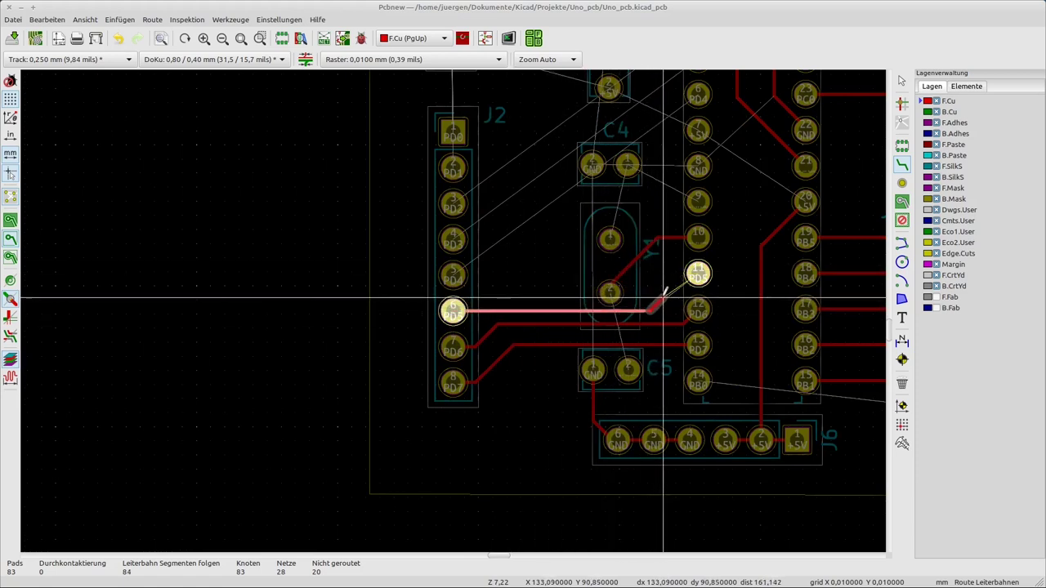
{"action": "left_click", "coordinate": [699, 273]}
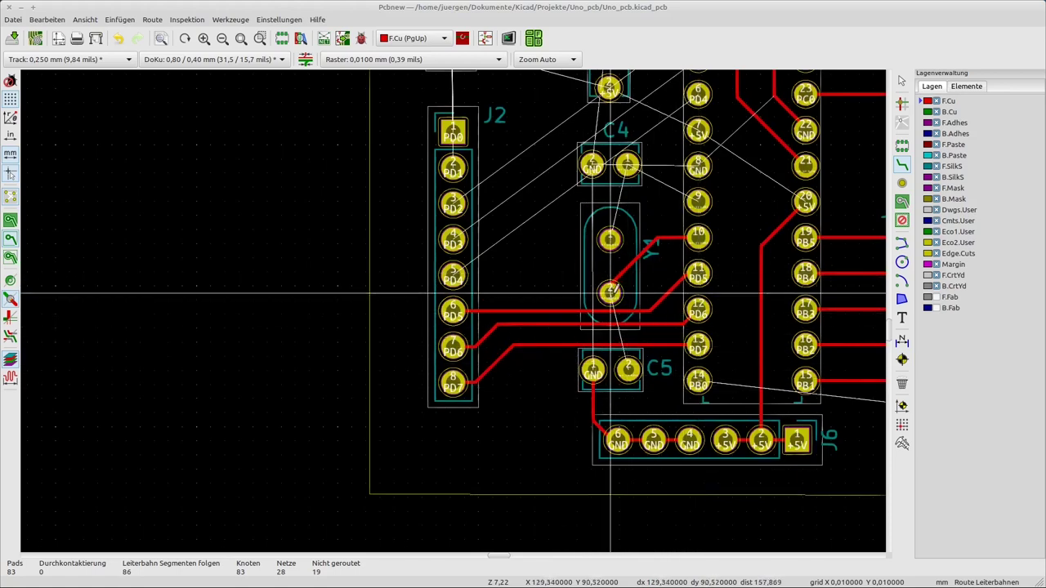
- Route an F.Cu track from J1's +5V pad to C3's +5V pad, ending with a diagonal section
{"action": "scroll", "coordinate": [454, 309], "scroll_direction": "down", "scroll_amount": 2}
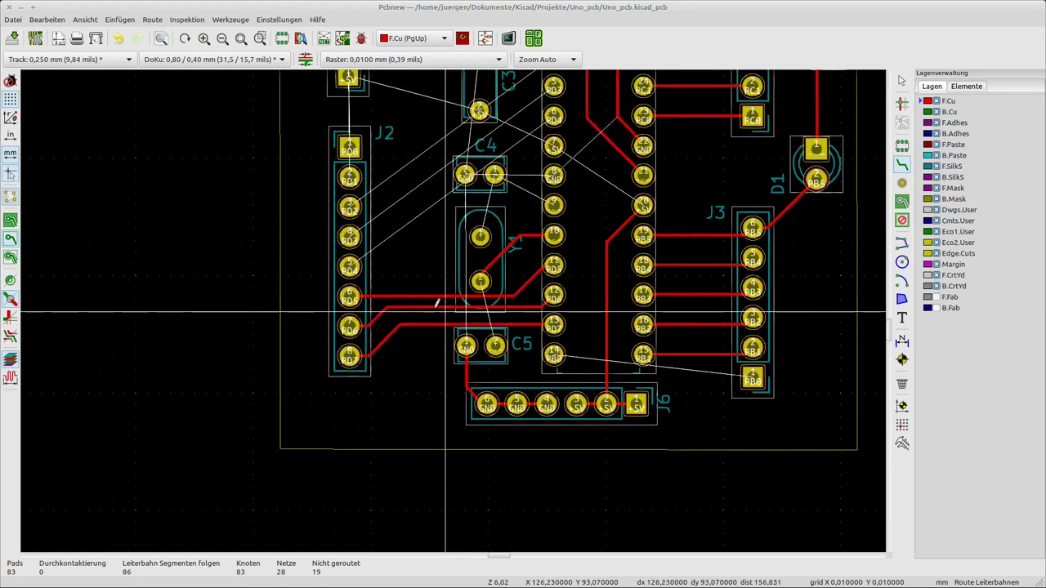
{"action": "scroll", "coordinate": [454, 309], "scroll_direction": "down", "scroll_amount": 1}
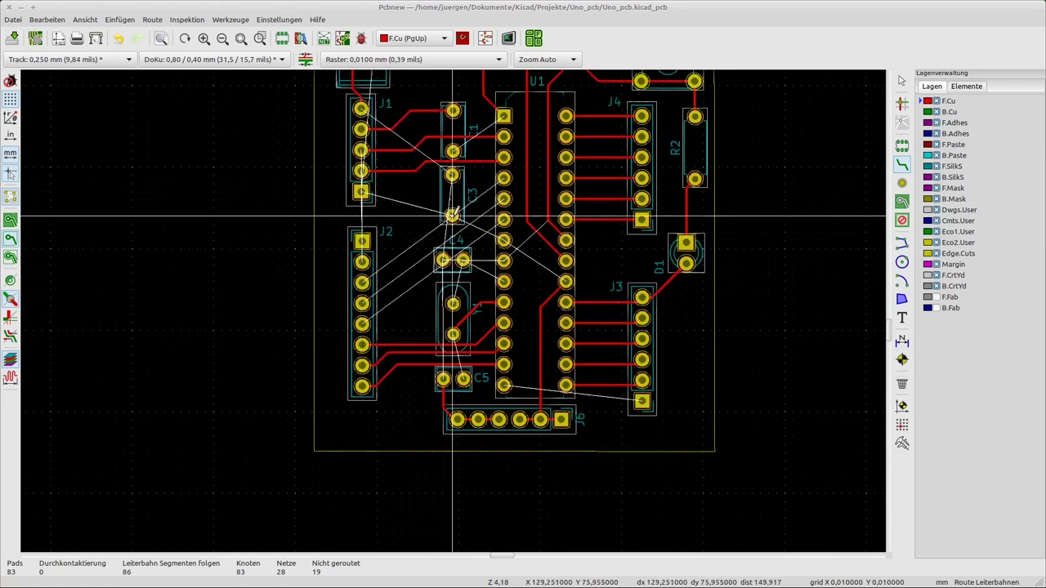
{"action": "left_click", "coordinate": [361, 191]}
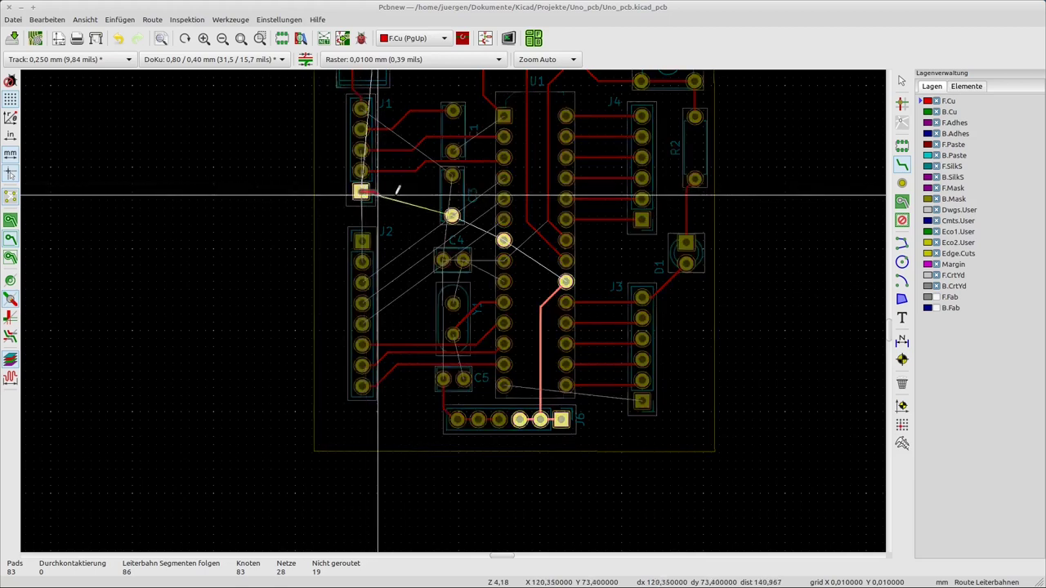
{"action": "left_click", "coordinate": [451, 215]}
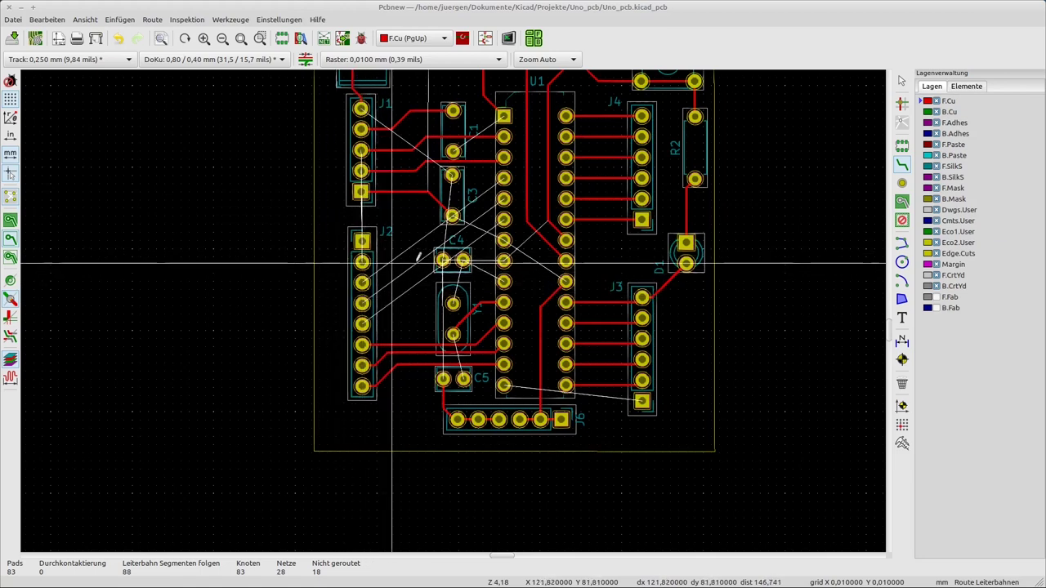
- Route an F.Cu track from J2's pad 3 (PD2) between C3 and C4 up to U1's pad 4
{"action": "left_click", "coordinate": [361, 282]}
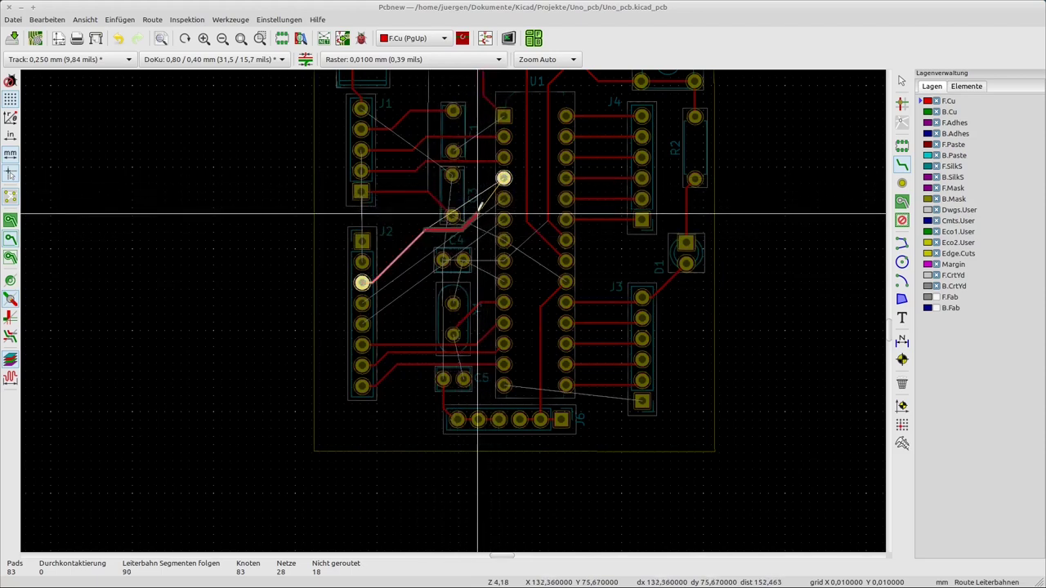
{"action": "left_click", "coordinate": [478, 214]}
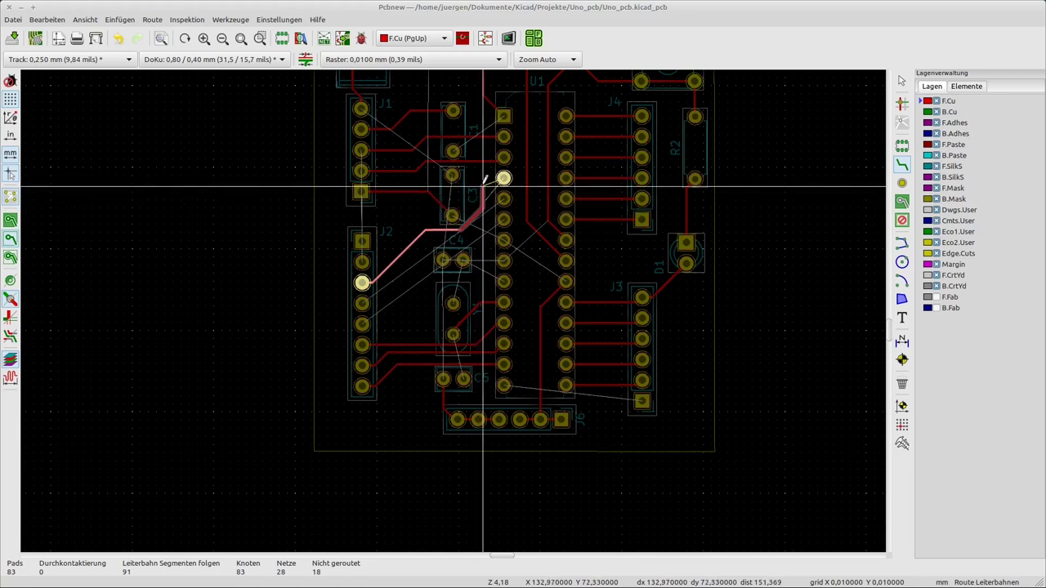
{"action": "left_click", "coordinate": [483, 187]}
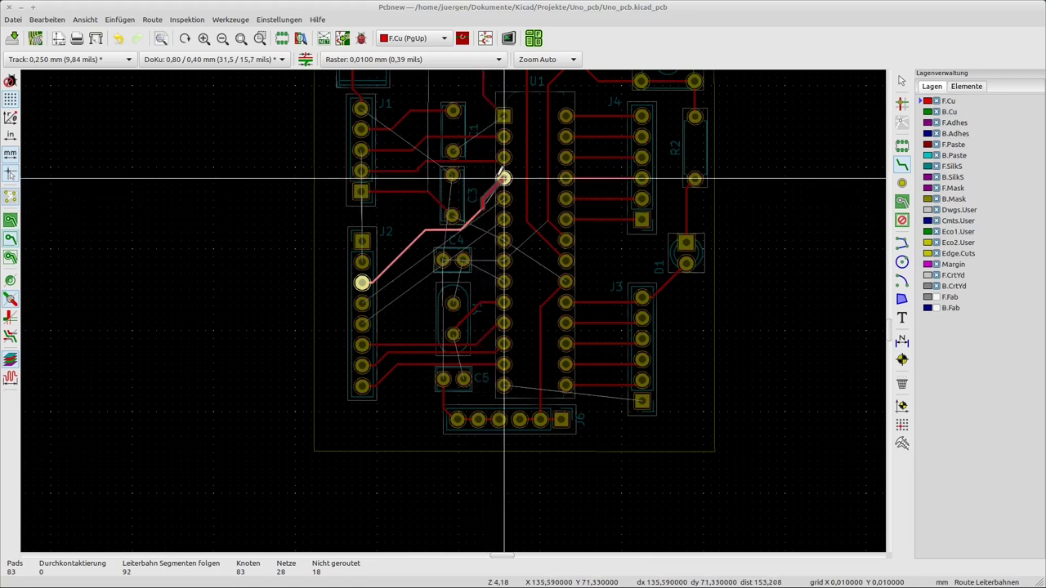
{"action": "left_click", "coordinate": [504, 178]}
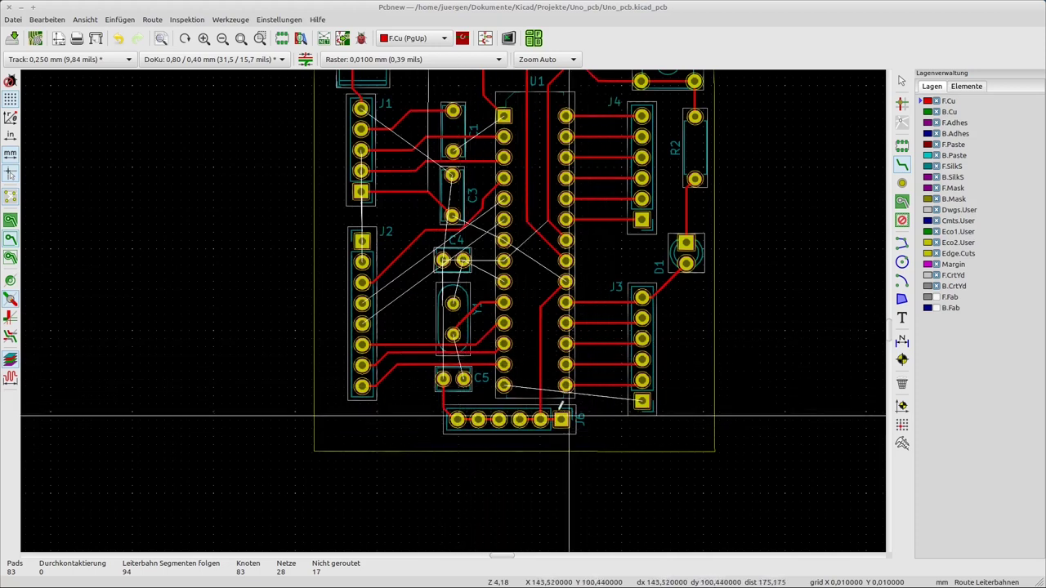
- Try to route an F.Cu track from U1's Reset pad to C1's Reset pad
{"action": "scroll", "coordinate": [506, 302], "scroll_direction": "down", "scroll_amount": 1}
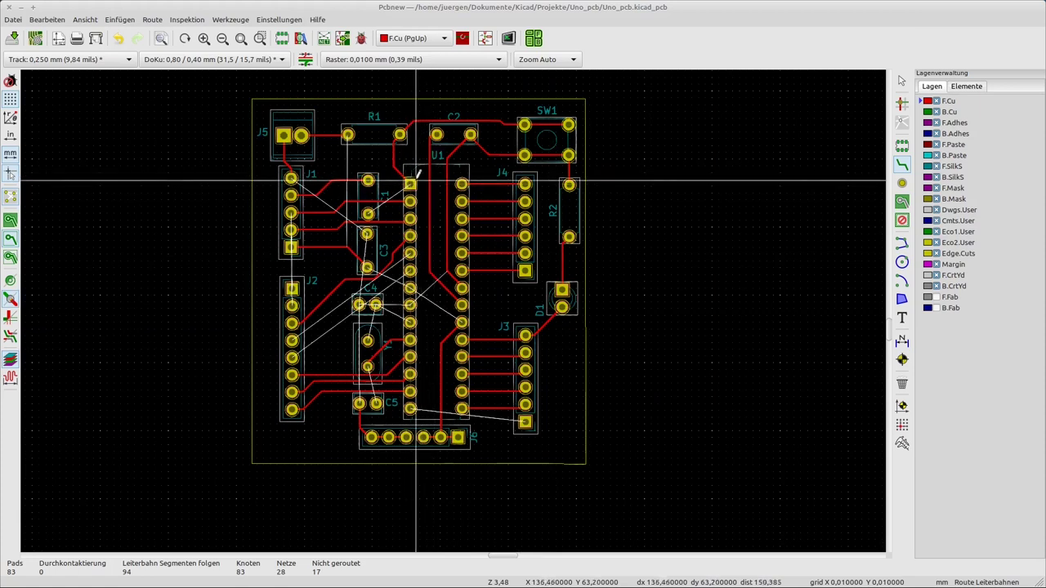
{"action": "left_click", "coordinate": [410, 185]}
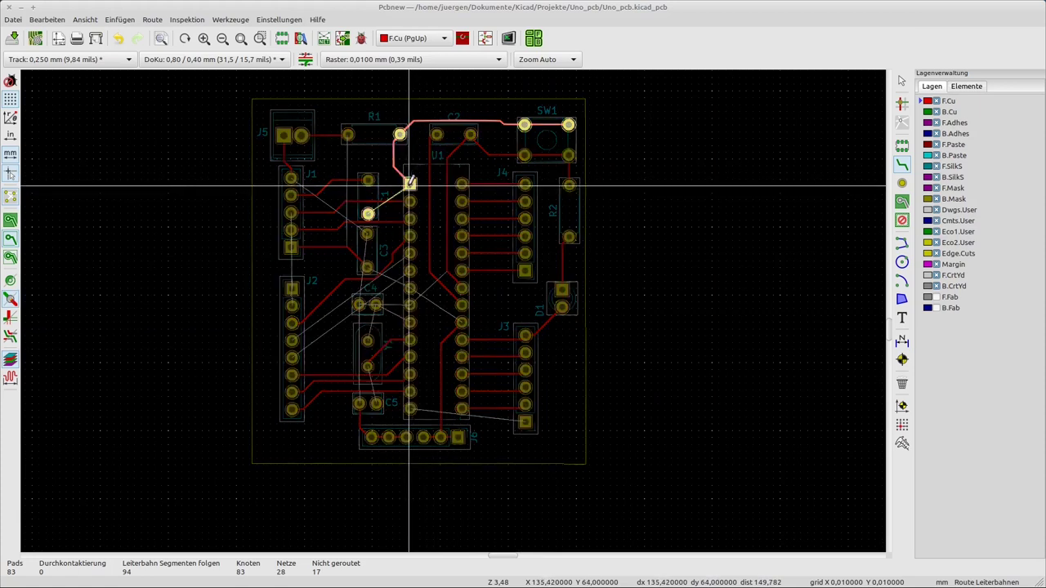
{"action": "left_click", "coordinate": [368, 213]}
{"action": "key", "text": "Escape"}
{"action": "left_click", "coordinate": [409, 185]}
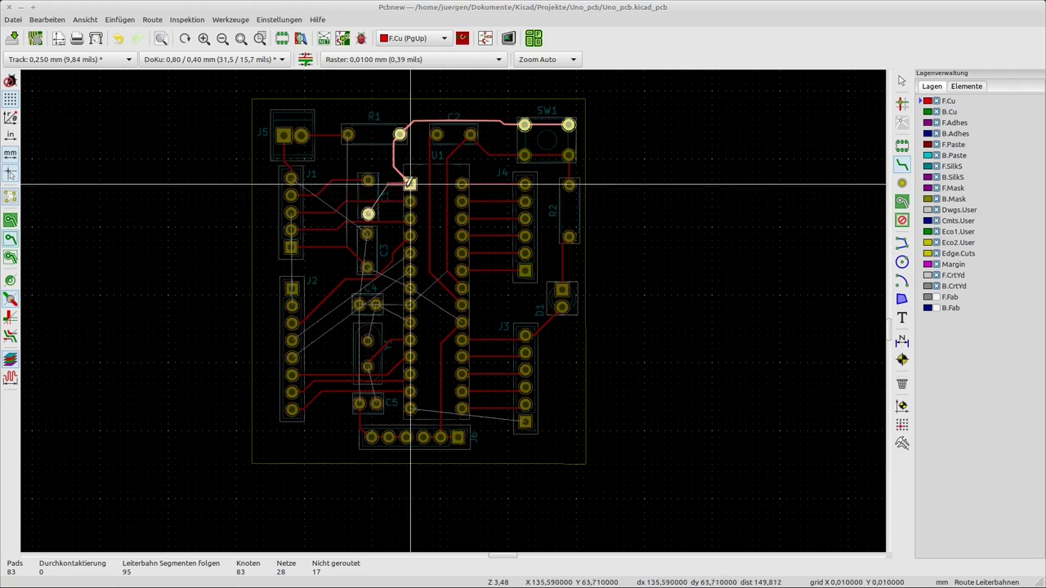
{"action": "key", "text": "Escape"}
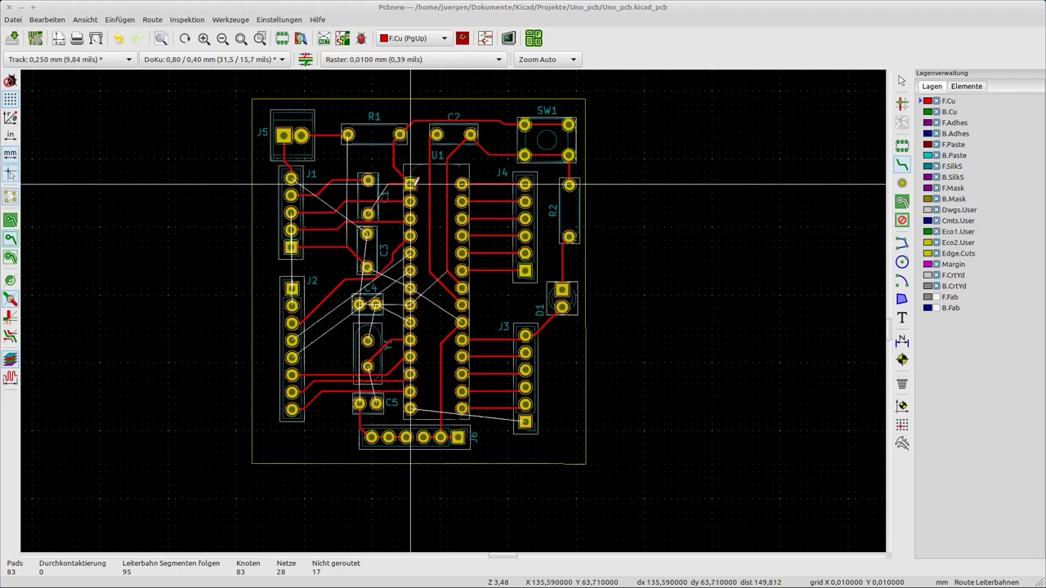
- Cancel the unfinished Reset track and route it from U1's Reset pad around pad 2, between pads 2 and 3, to C1's Reset pad
{"action": "scroll", "coordinate": [410, 184], "scroll_direction": "up", "scroll_amount": 4}
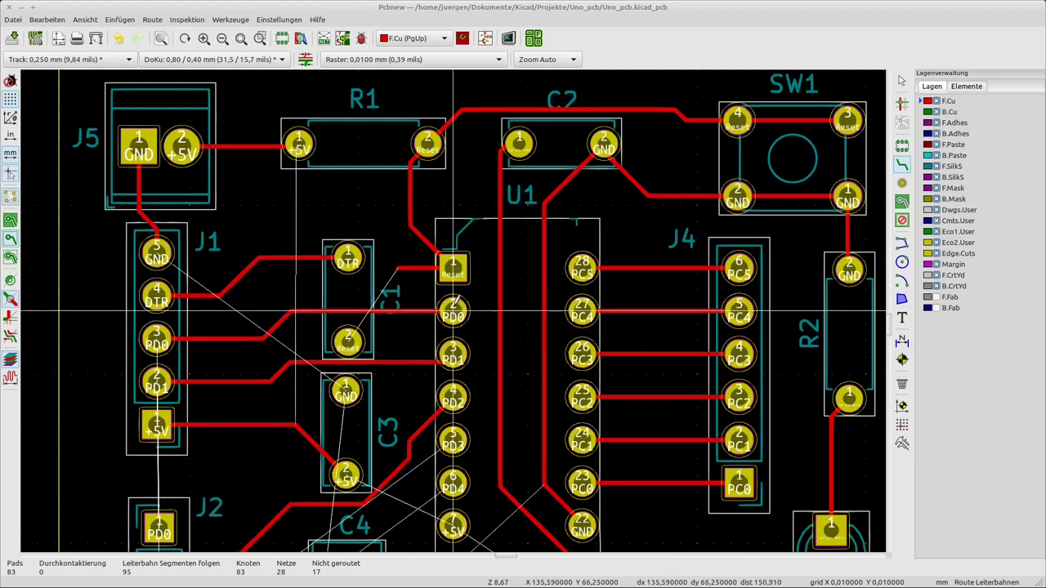
{"action": "scroll", "coordinate": [454, 312], "scroll_direction": "up", "scroll_amount": 1}
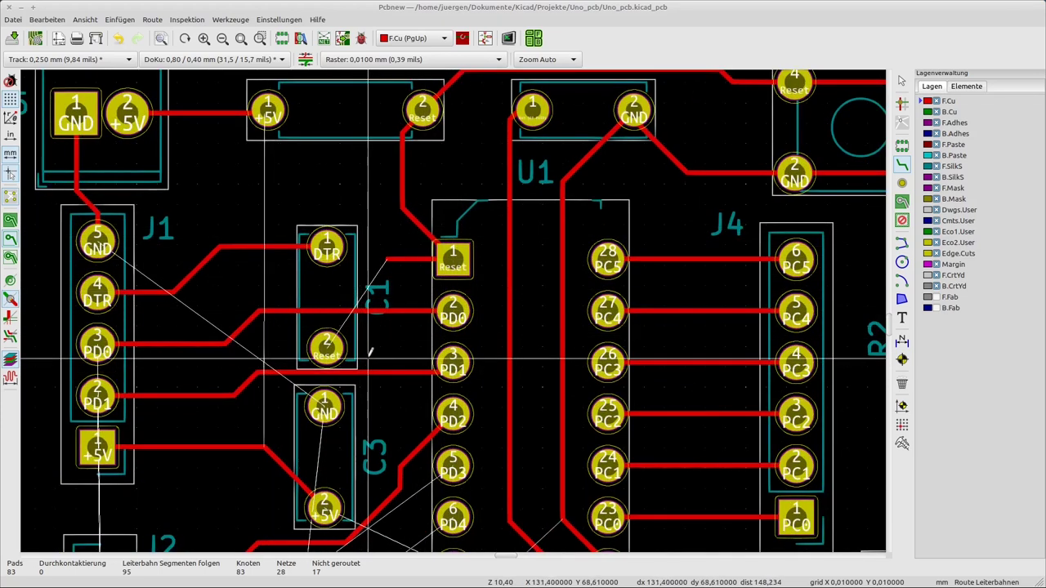
{"action": "key", "text": "Escape"}
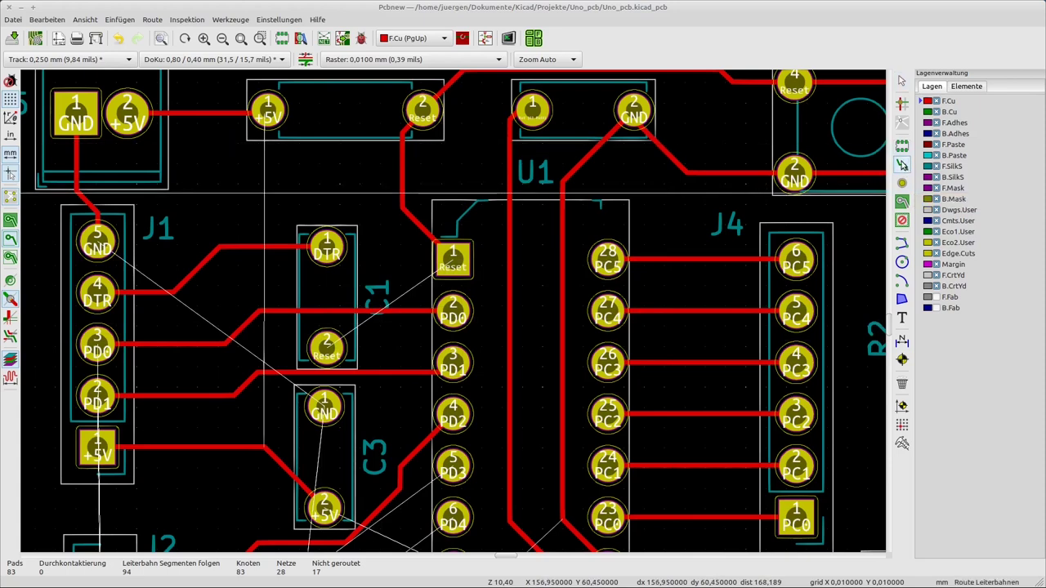
{"action": "left_click", "coordinate": [454, 260]}
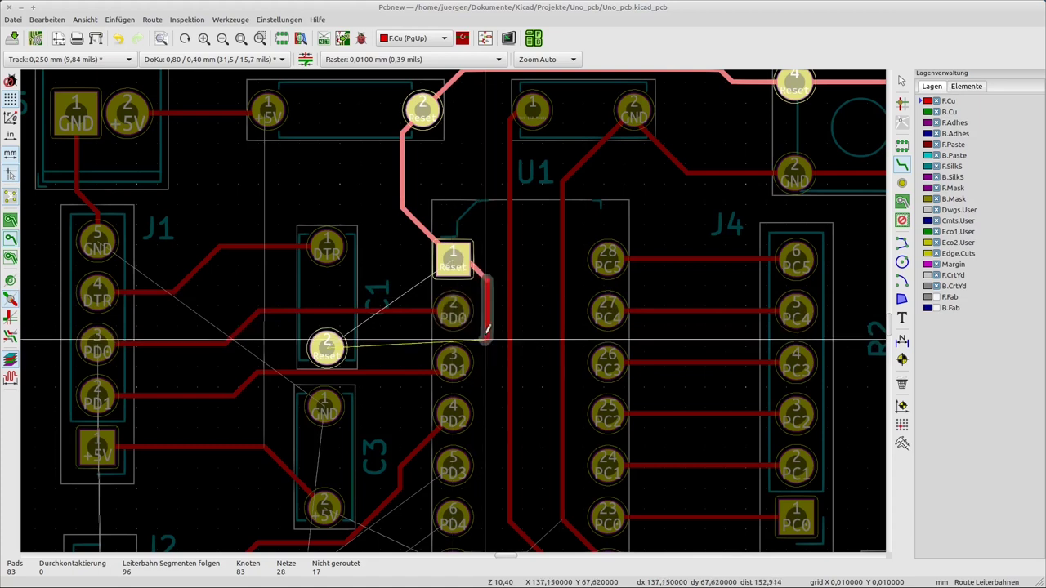
{"action": "left_click", "coordinate": [486, 335]}
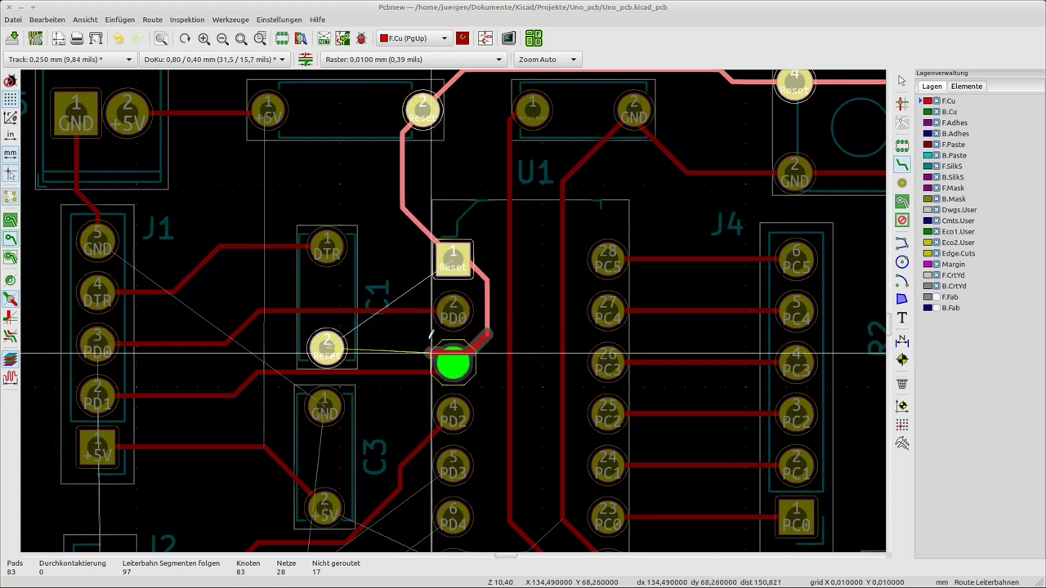
{"action": "left_click", "coordinate": [327, 349]}
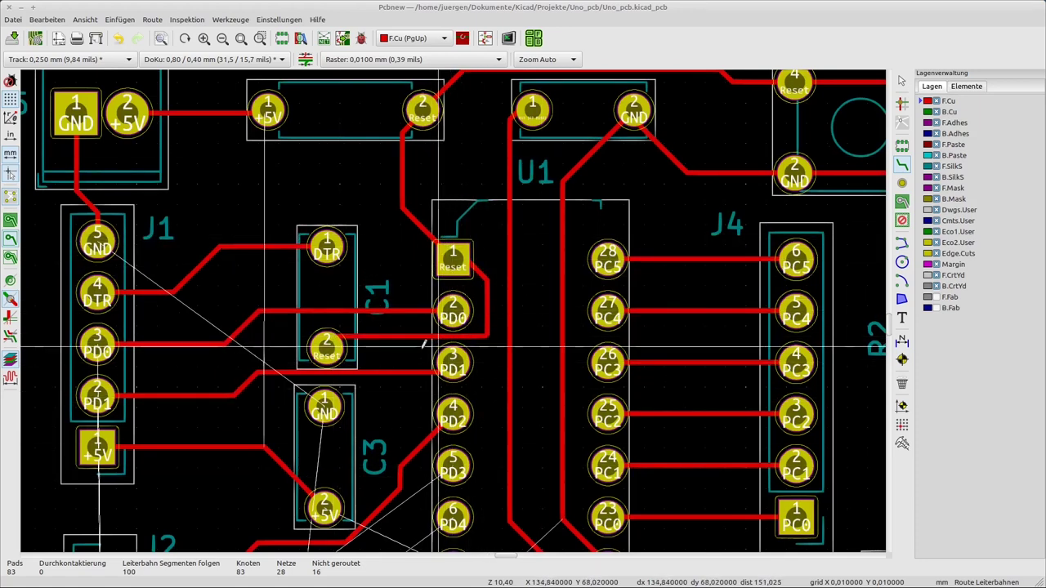
- Route an F.Cu track from C3's GND pad between J1's PD1 and +5V pads and around J1's outer side to its GND pad
{"action": "scroll", "coordinate": [428, 343], "scroll_direction": "down", "scroll_amount": 1}
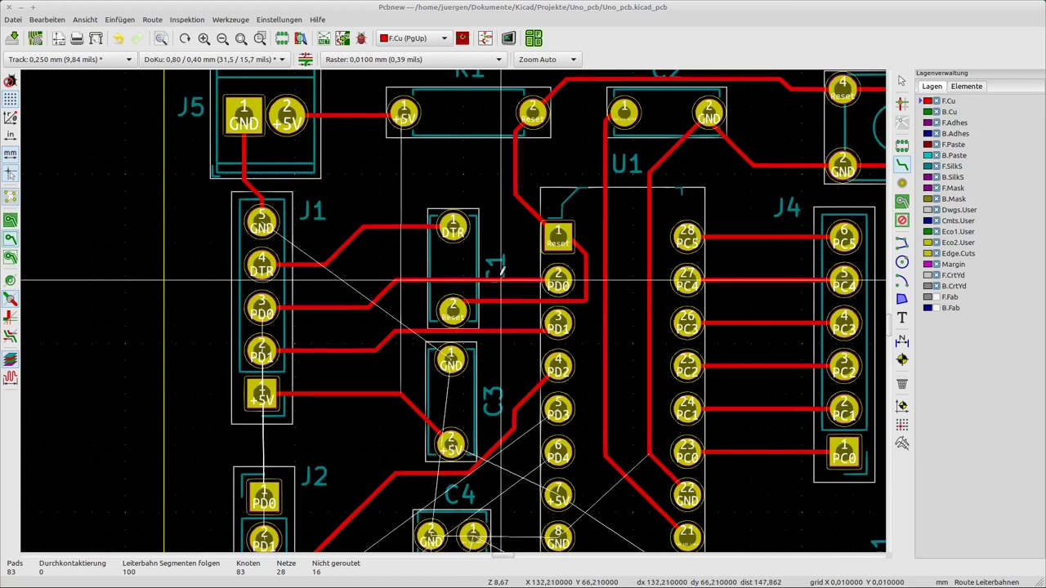
{"action": "scroll", "coordinate": [501, 272], "scroll_direction": "down", "scroll_amount": 1}
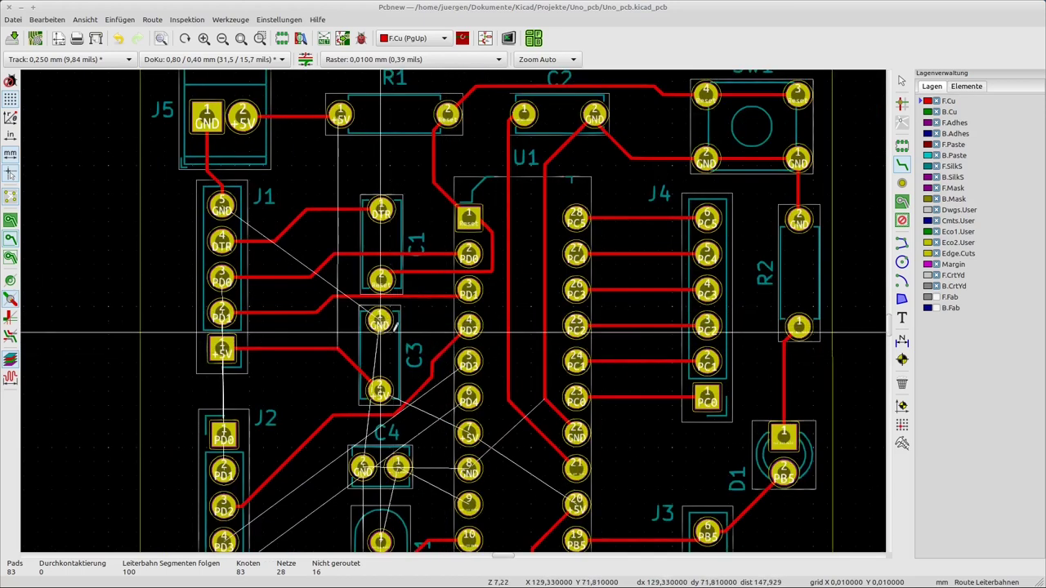
{"action": "scroll", "coordinate": [379, 326], "scroll_direction": "up", "scroll_amount": 1}
{"action": "scroll", "coordinate": [454, 312], "scroll_direction": "up", "scroll_amount": 1}
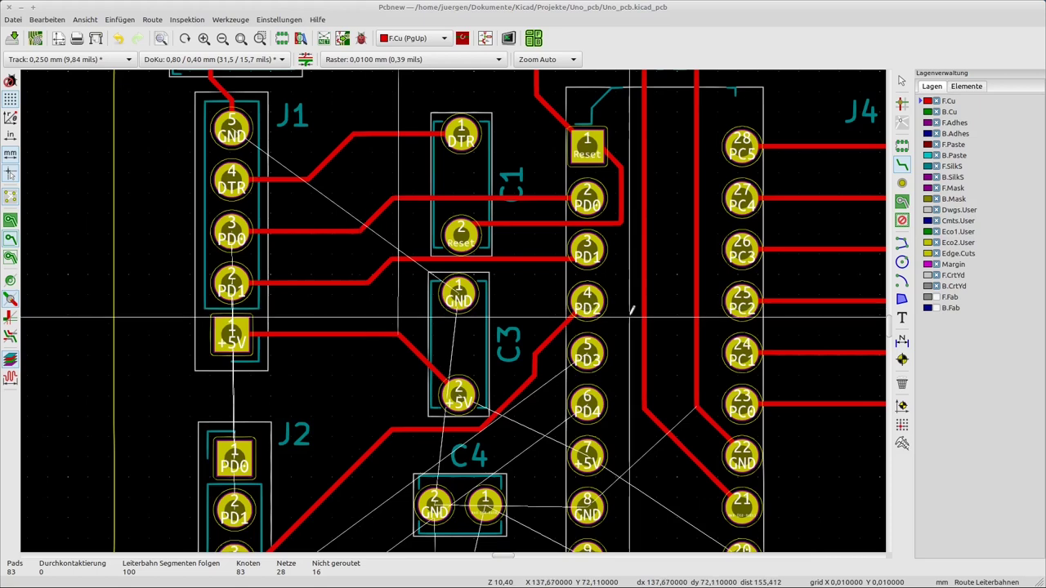
{"action": "scroll", "coordinate": [527, 300], "scroll_direction": "down", "scroll_amount": 1}
{"action": "scroll", "coordinate": [455, 304], "scroll_direction": "down", "scroll_amount": 1}
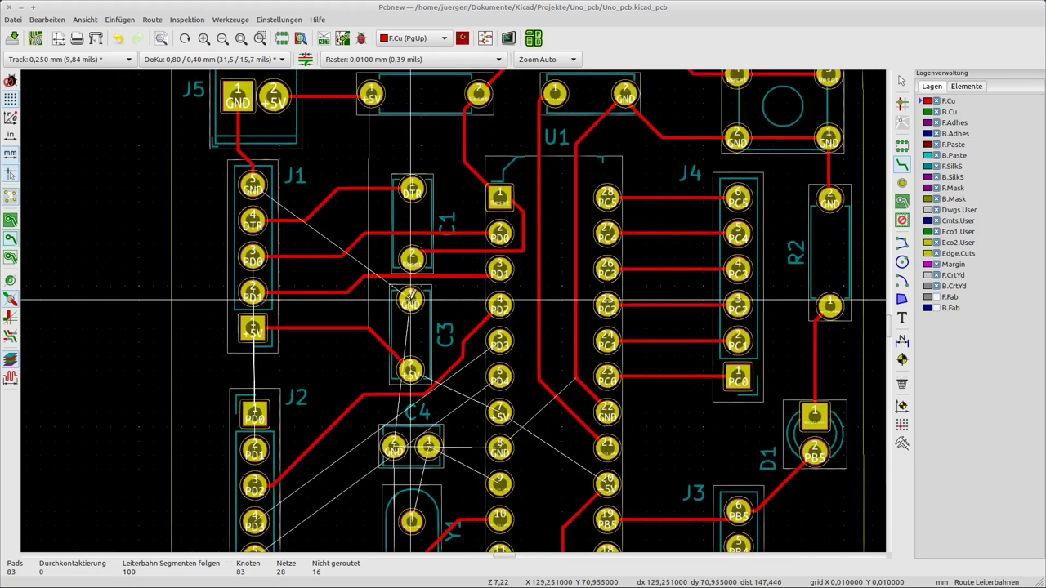
{"action": "left_click", "coordinate": [411, 301]}
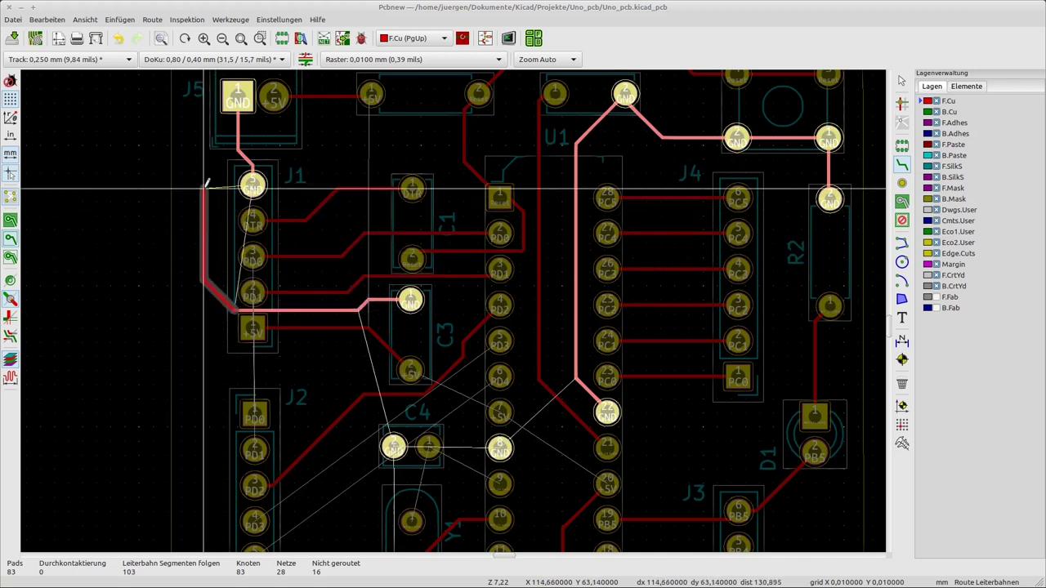
{"action": "left_click", "coordinate": [248, 178]}
- Examine the clearance of the GND track between J1's PD1 and +5V pads
{"action": "scroll", "coordinate": [253, 329], "scroll_direction": "up", "scroll_amount": 3}
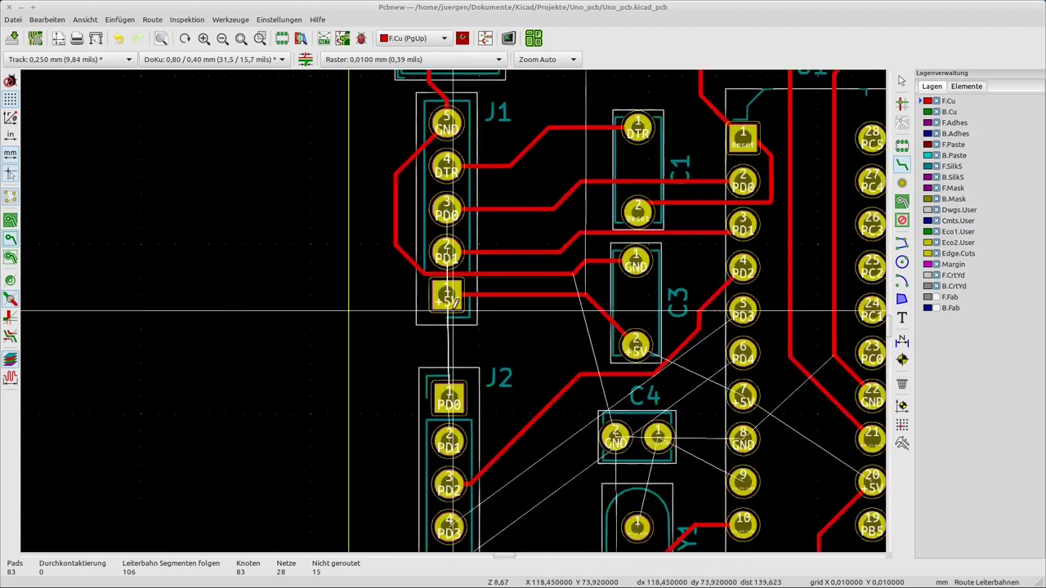
{"action": "scroll", "coordinate": [455, 299], "scroll_direction": "up", "scroll_amount": 3}
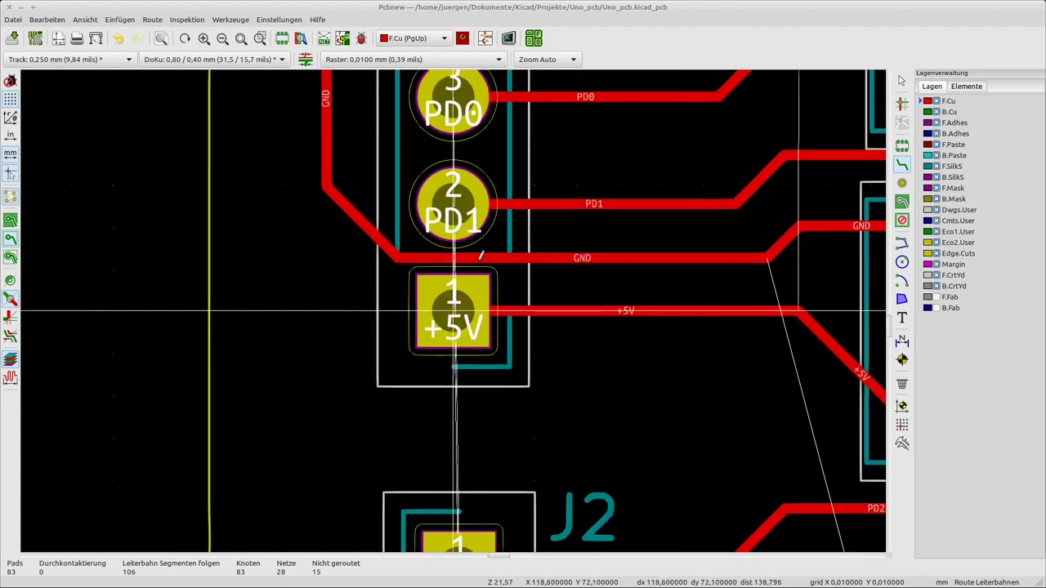
{"action": "scroll", "coordinate": [487, 283], "scroll_direction": "up", "scroll_amount": 3}
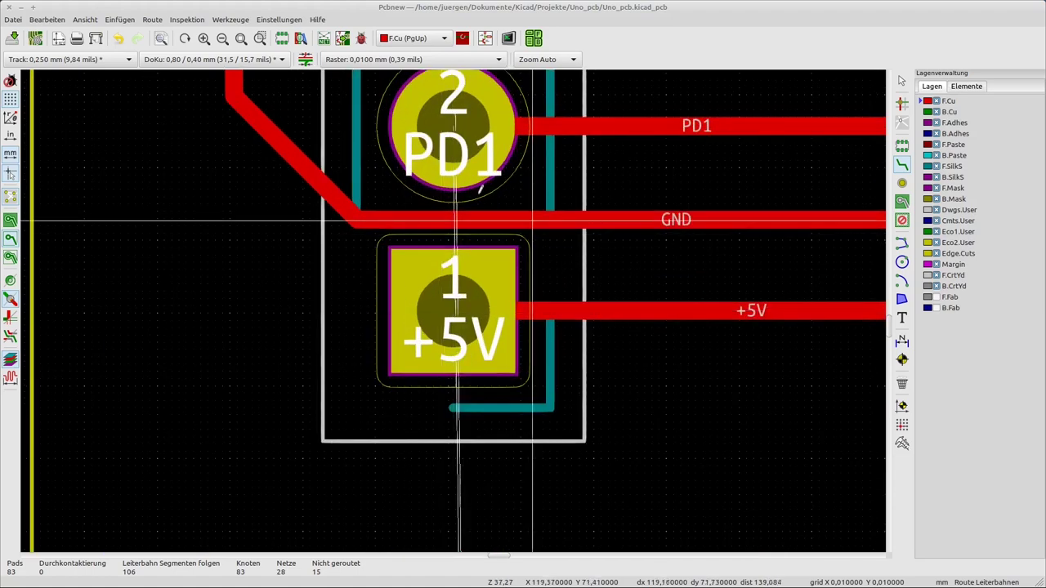
{"action": "scroll", "coordinate": [505, 251], "scroll_direction": "down", "scroll_amount": 10}
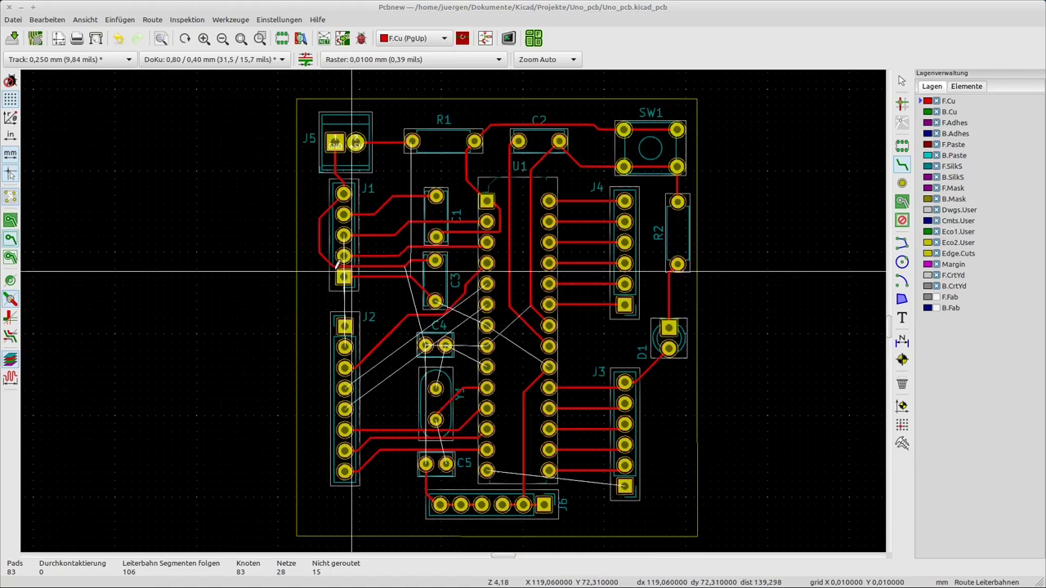
{"action": "scroll", "coordinate": [342, 278], "scroll_direction": "up", "scroll_amount": 10}
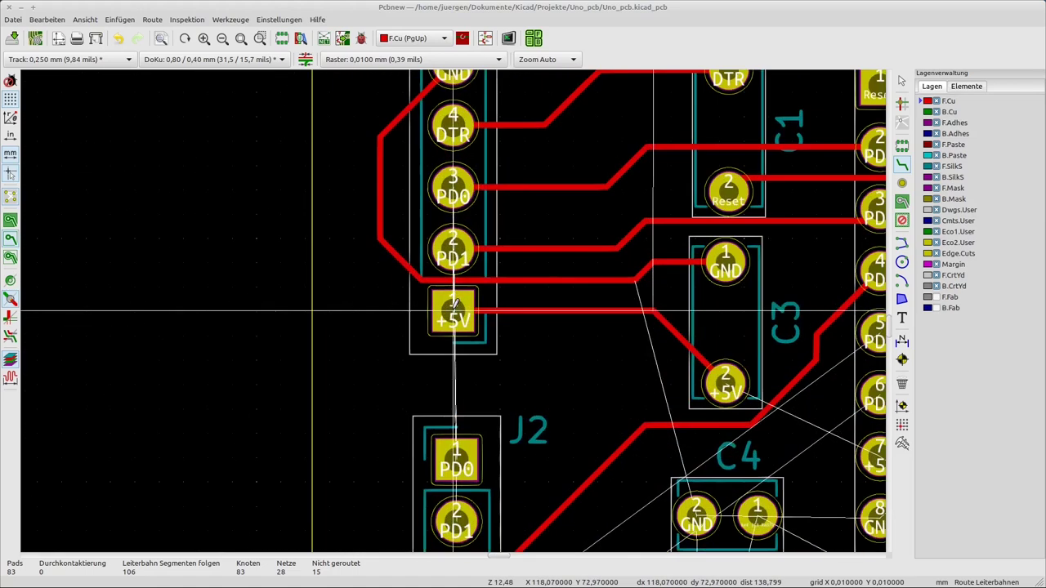
{"action": "scroll", "coordinate": [455, 310], "scroll_direction": "down", "scroll_amount": 6}
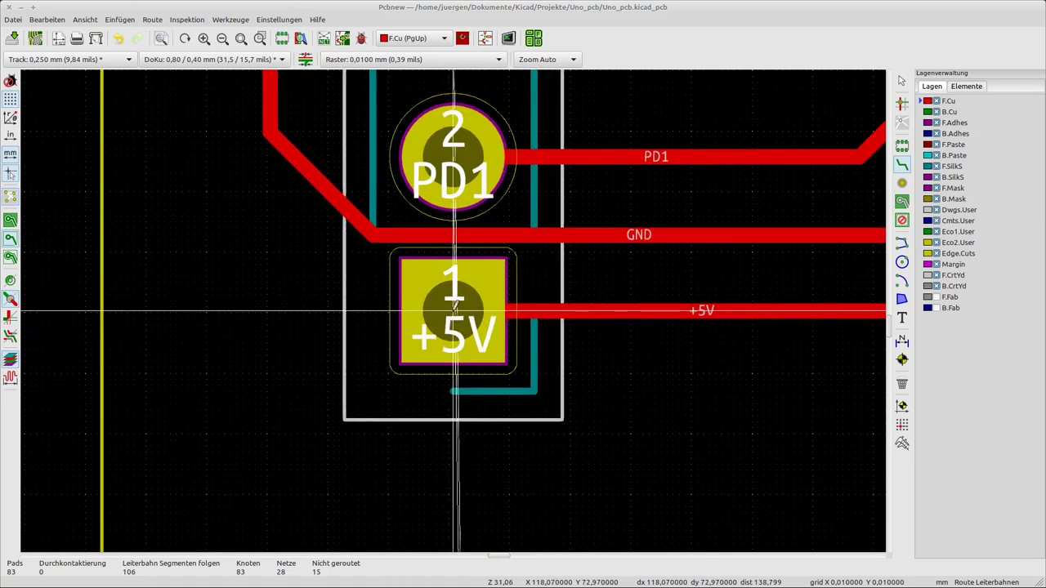
{"action": "scroll", "coordinate": [455, 306], "scroll_direction": "down", "scroll_amount": 3}
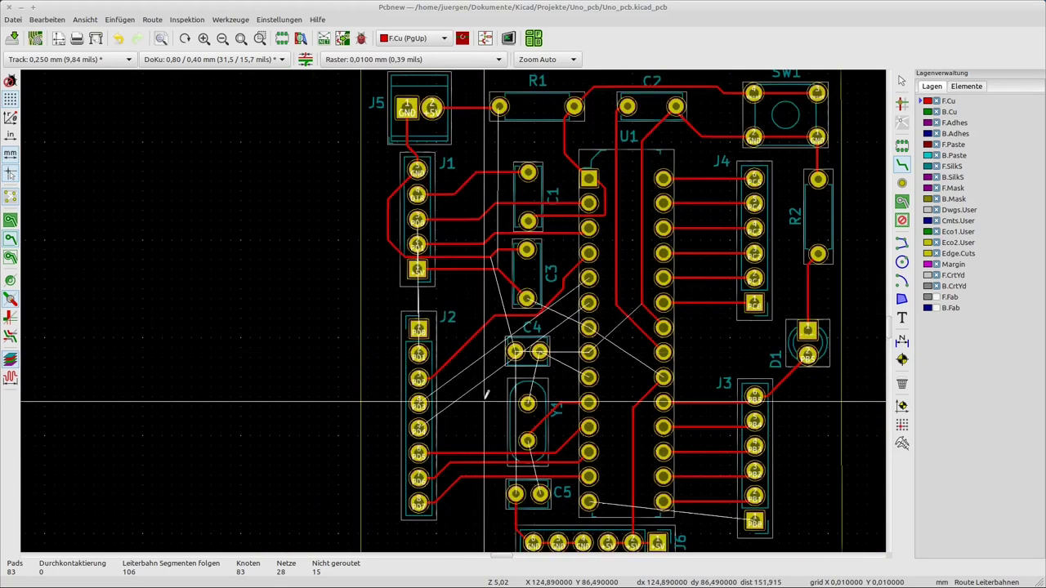
- Route an F.Cu track from U1's pad 6 (PD4) above and around C4 to J2's pad 5 (PD4)
{"action": "scroll", "coordinate": [590, 279], "scroll_direction": "up", "scroll_amount": 1}
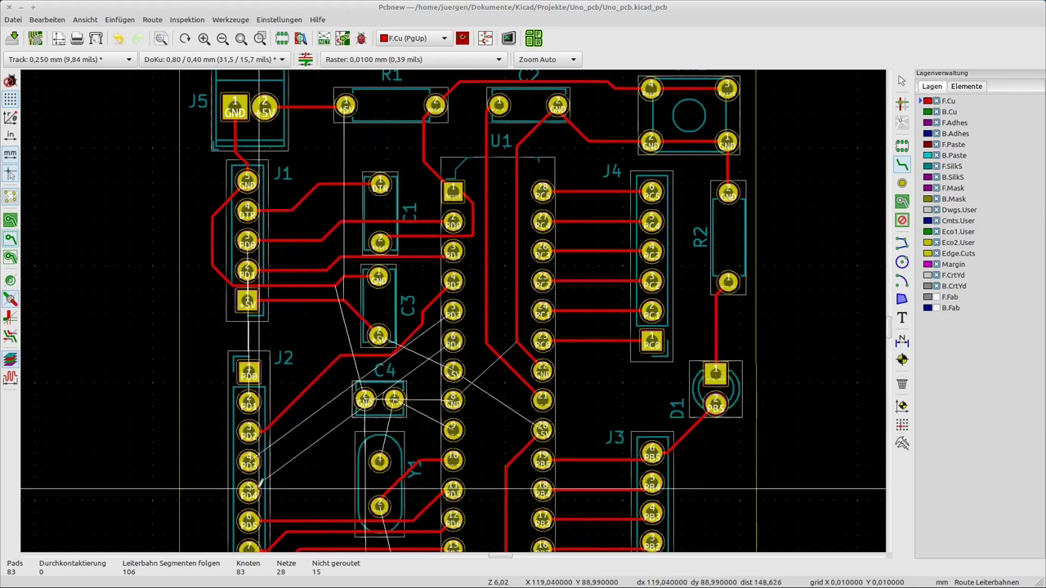
{"action": "left_click", "coordinate": [453, 340]}
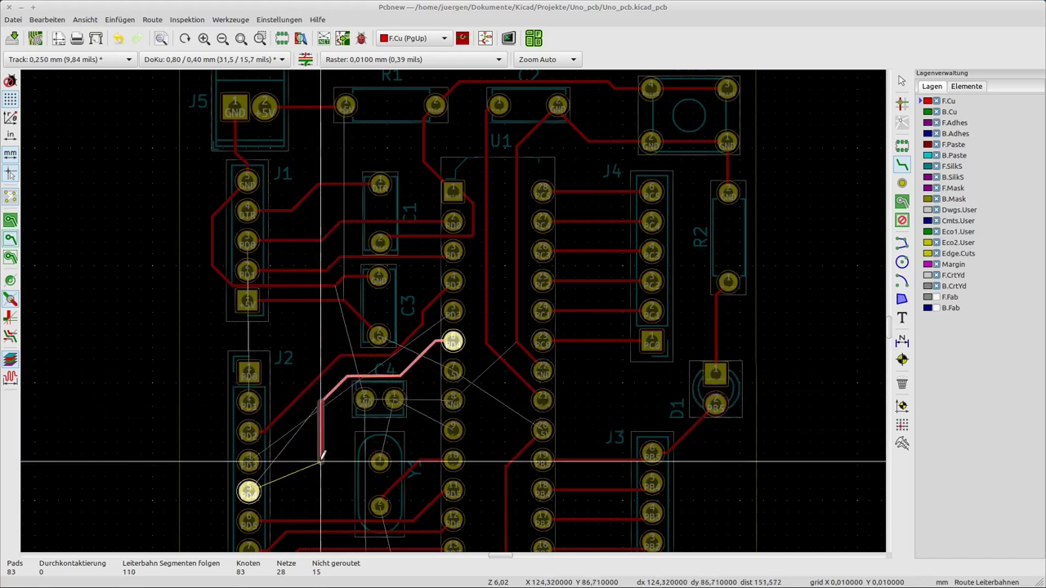
{"action": "left_click", "coordinate": [247, 491]}
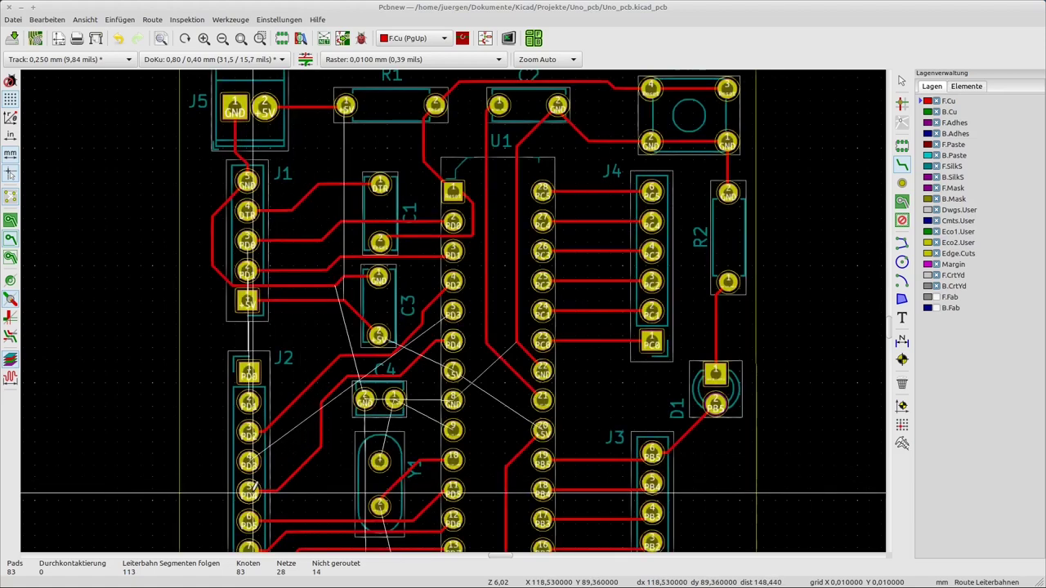
- Route an F.Cu track from C4's pad 1 to Y1's pad 1, ending with a diagonal section
{"action": "scroll", "coordinate": [441, 357], "scroll_direction": "down", "scroll_amount": 1}
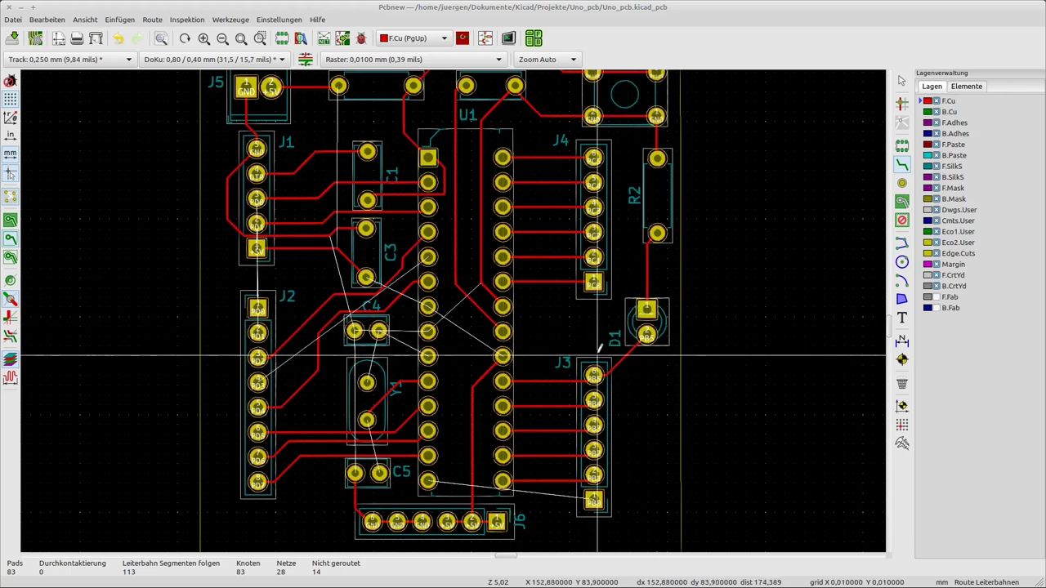
{"action": "scroll", "coordinate": [599, 347], "scroll_direction": "down", "scroll_amount": 1}
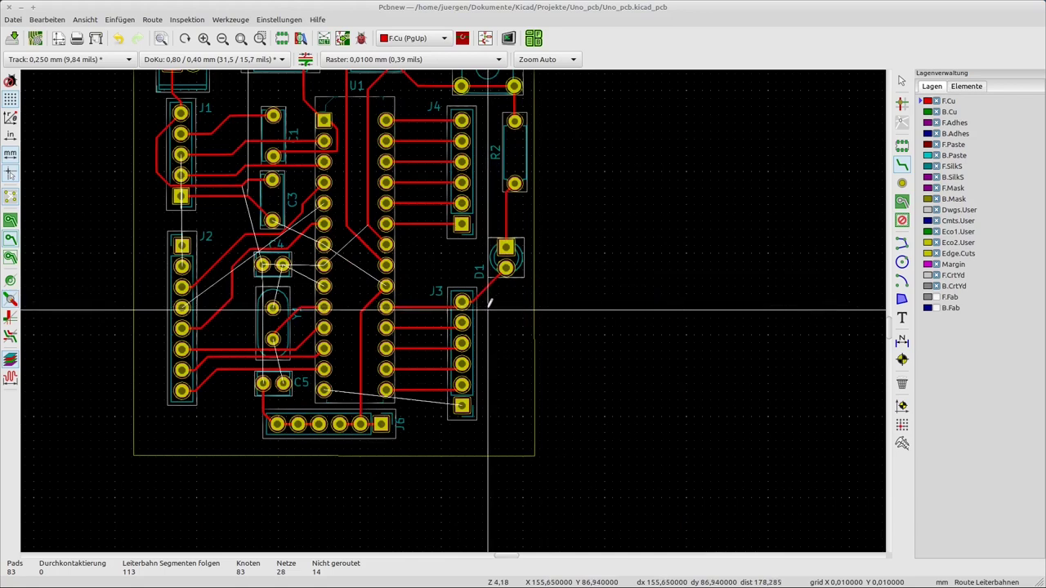
{"action": "scroll", "coordinate": [489, 302], "scroll_direction": "up", "scroll_amount": 2}
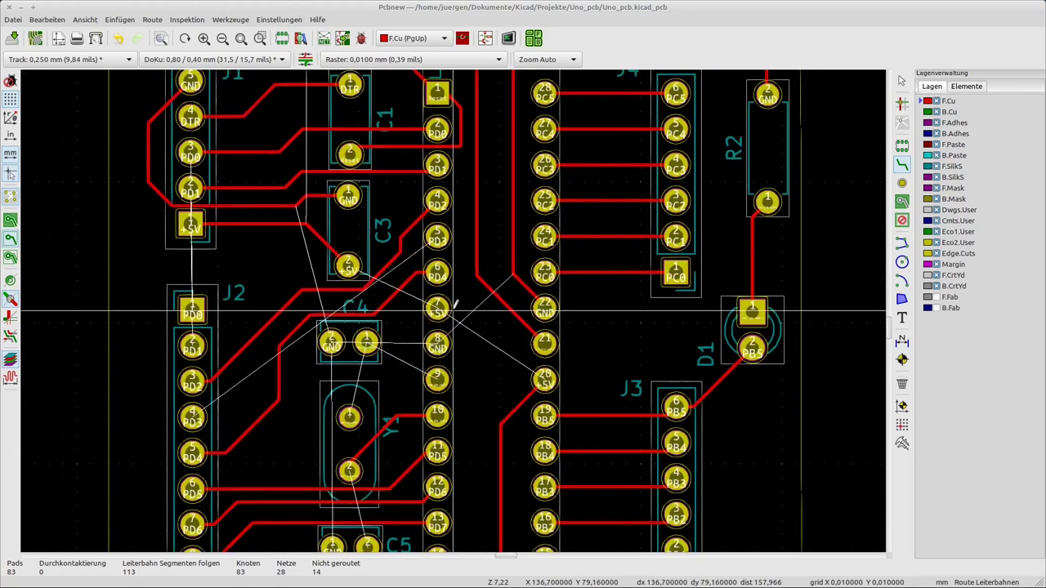
{"action": "scroll", "coordinate": [455, 307], "scroll_direction": "down", "scroll_amount": 4}
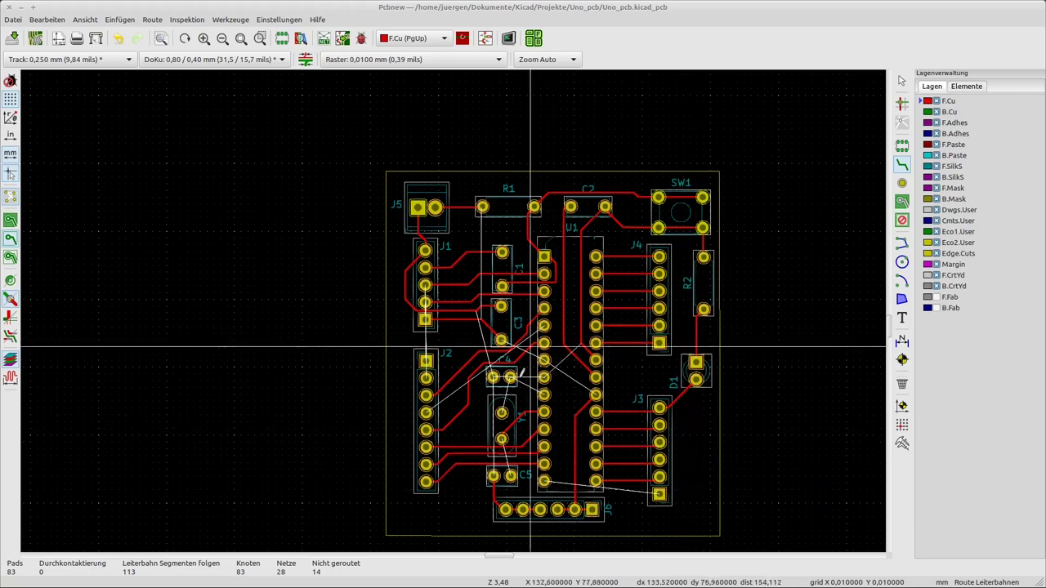
{"action": "scroll", "coordinate": [515, 386], "scroll_direction": "up", "scroll_amount": 4}
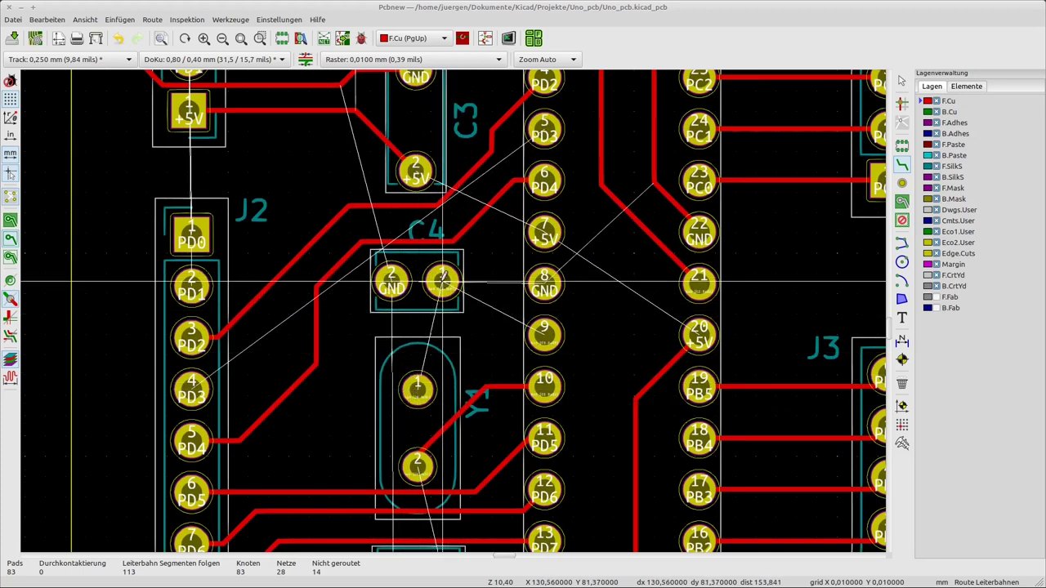
{"action": "left_click", "coordinate": [442, 280]}
{"action": "left_click", "coordinate": [418, 384]}
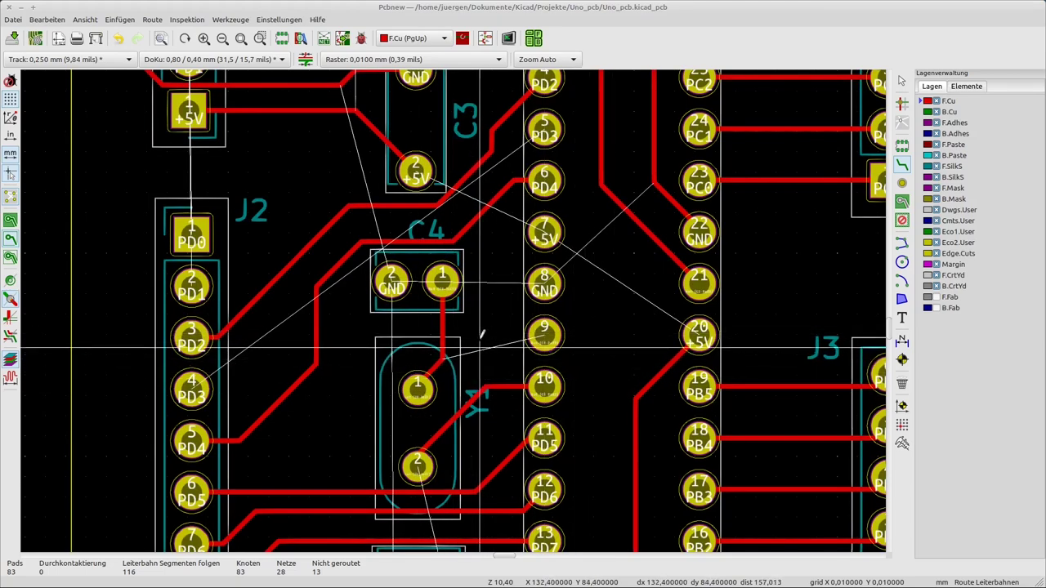
- Route an F.Cu track from U1's pad 9 to the C4–Y1 track, joining it with a diagonal section
{"action": "scroll", "coordinate": [487, 339], "scroll_direction": "up", "scroll_amount": 2}
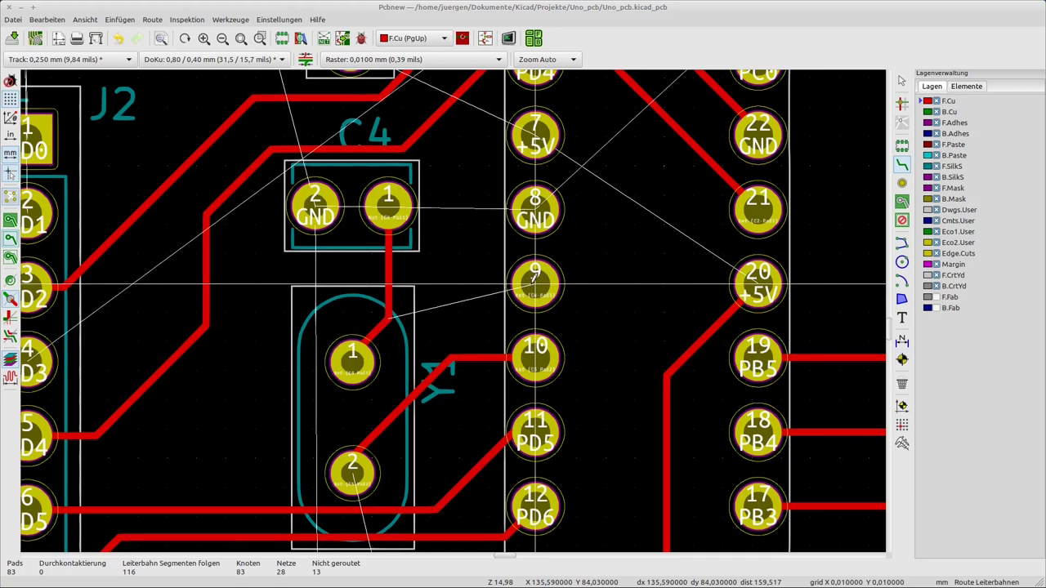
{"action": "left_click", "coordinate": [535, 285]}
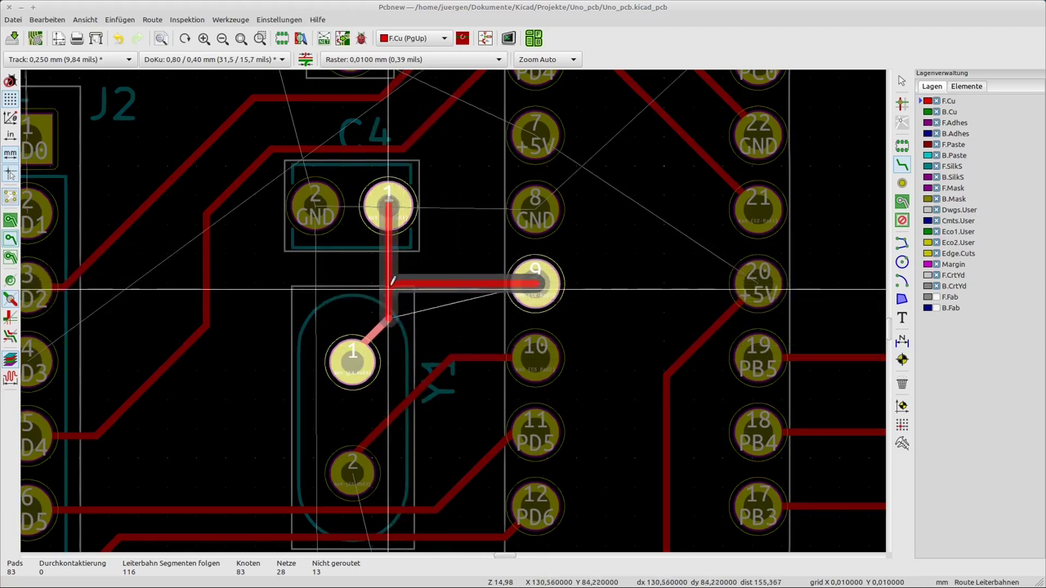
{"action": "left_click", "coordinate": [387, 302]}
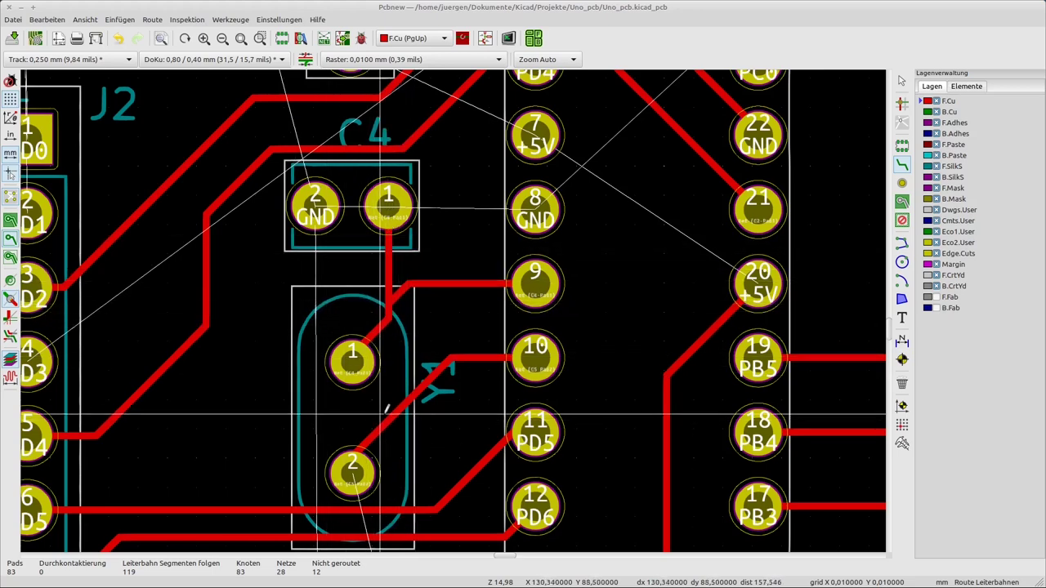
- Route an F.Cu track from U1's pad 20 (+5V) diagonally across to its pad 7 (+5V)
{"action": "scroll", "coordinate": [476, 300], "scroll_direction": "down", "scroll_amount": 2}
{"action": "scroll", "coordinate": [476, 300], "scroll_direction": "down", "scroll_amount": 2}
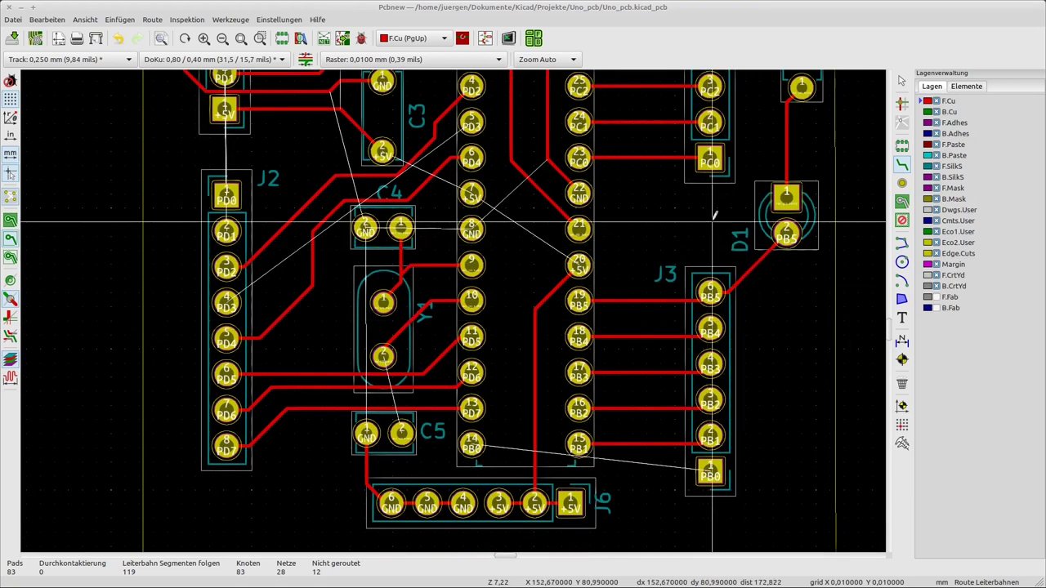
{"action": "left_click", "coordinate": [579, 266]}
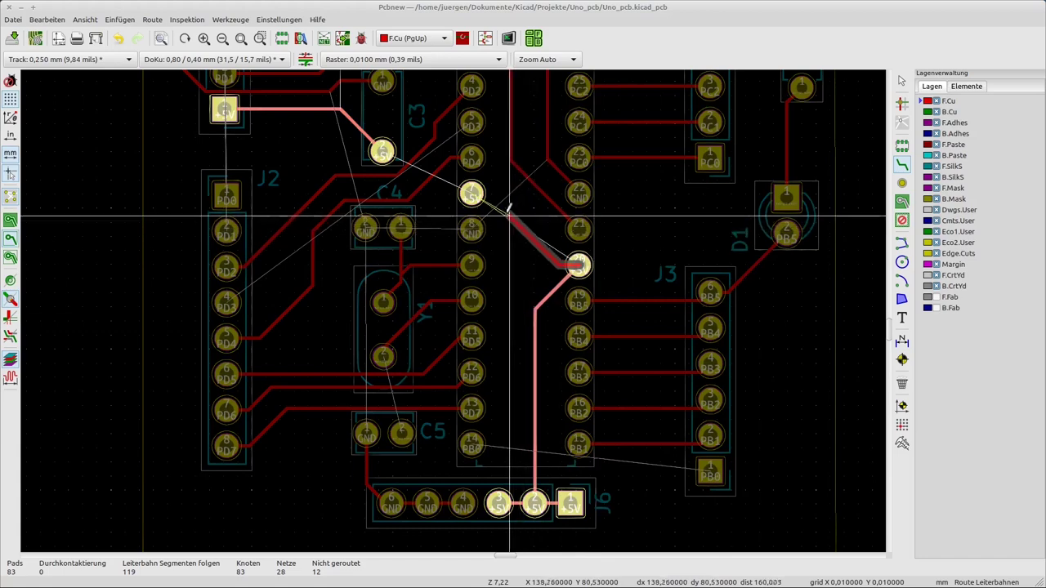
{"action": "left_click", "coordinate": [471, 194]}
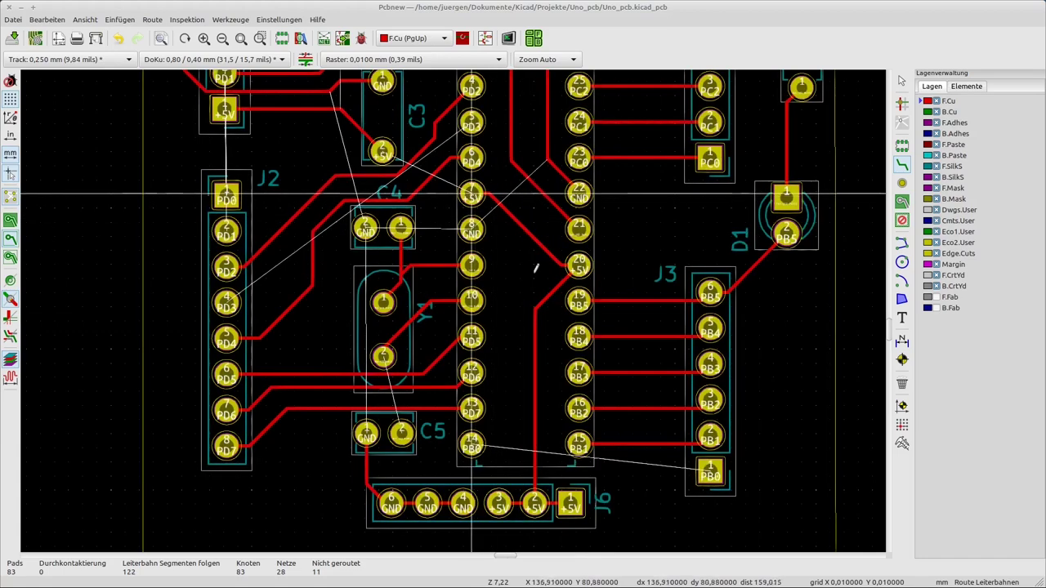
{"action": "scroll", "coordinate": [601, 305], "scroll_direction": "down", "scroll_amount": 2}
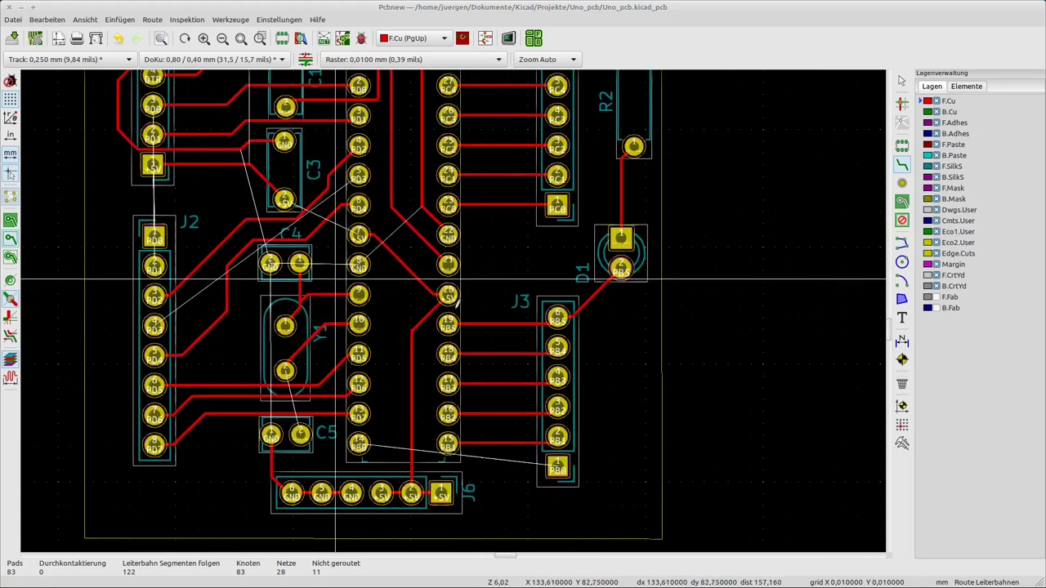
{"action": "scroll", "coordinate": [486, 296], "scroll_direction": "up", "scroll_amount": 1}
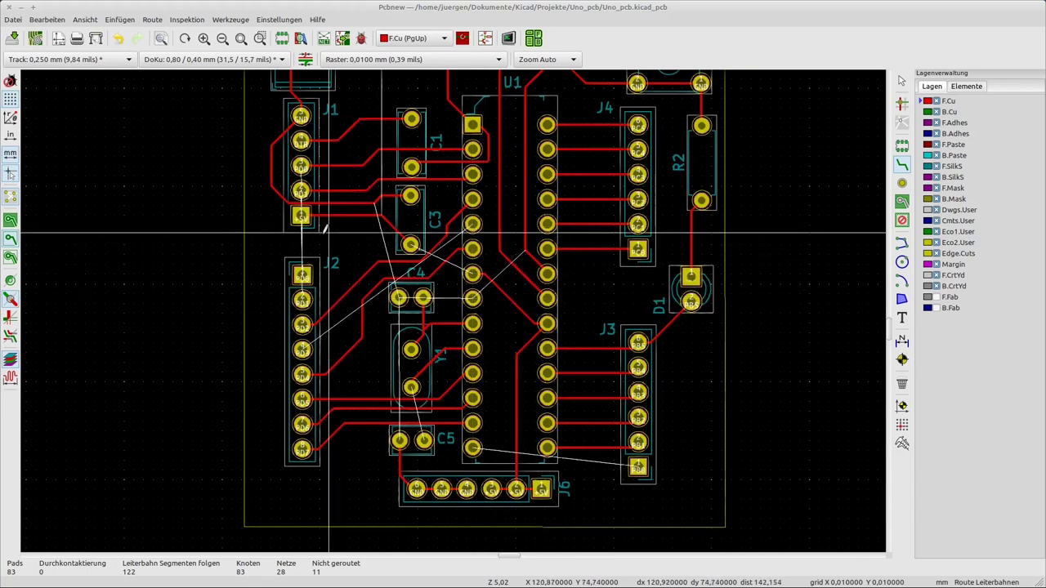
- Route an F.Cu track from U1's pad 8 (GND) above C4's pad 1 to C4's pad 2 (GND)
{"action": "scroll", "coordinate": [486, 296], "scroll_direction": "up", "scroll_amount": 2}
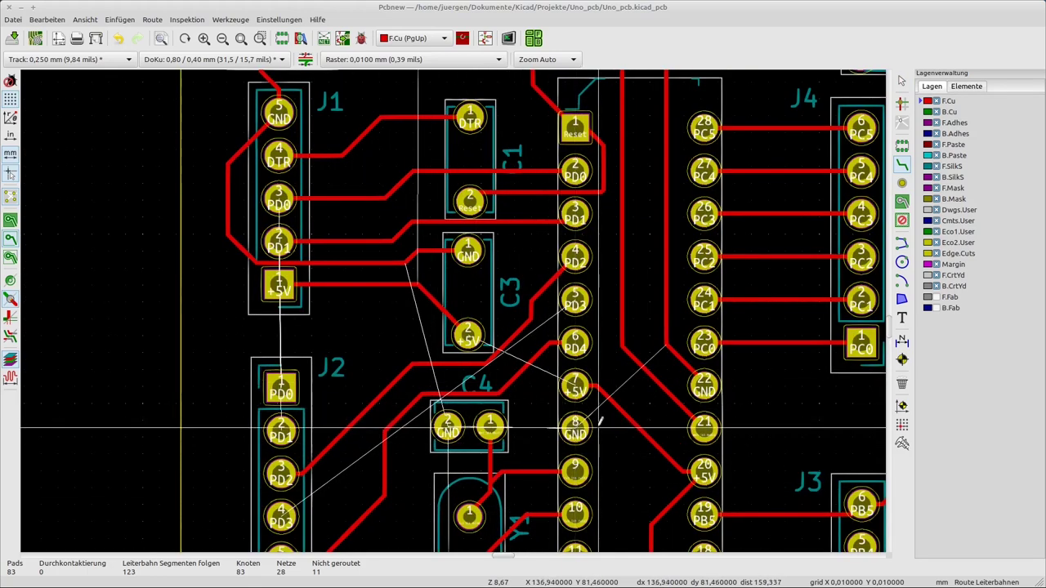
{"action": "scroll", "coordinate": [598, 429], "scroll_direction": "down", "scroll_amount": 1}
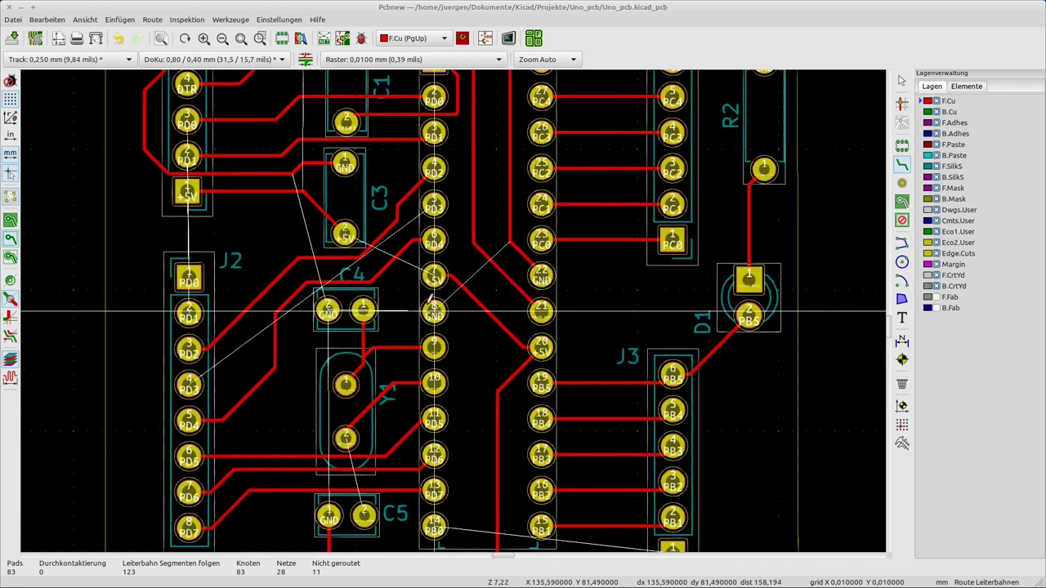
{"action": "scroll", "coordinate": [397, 394], "scroll_direction": "up", "scroll_amount": 1}
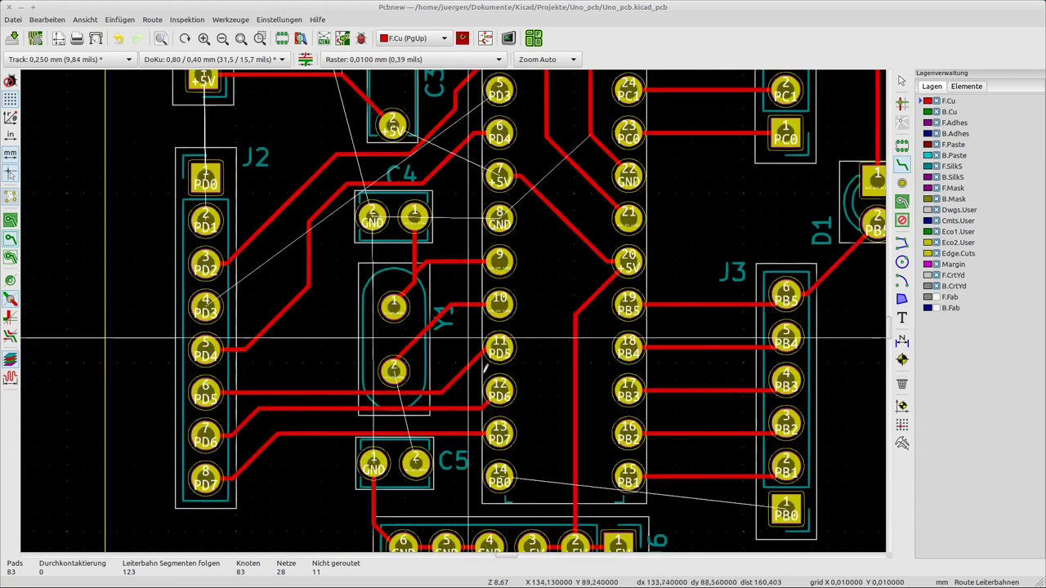
{"action": "left_click", "coordinate": [500, 218]}
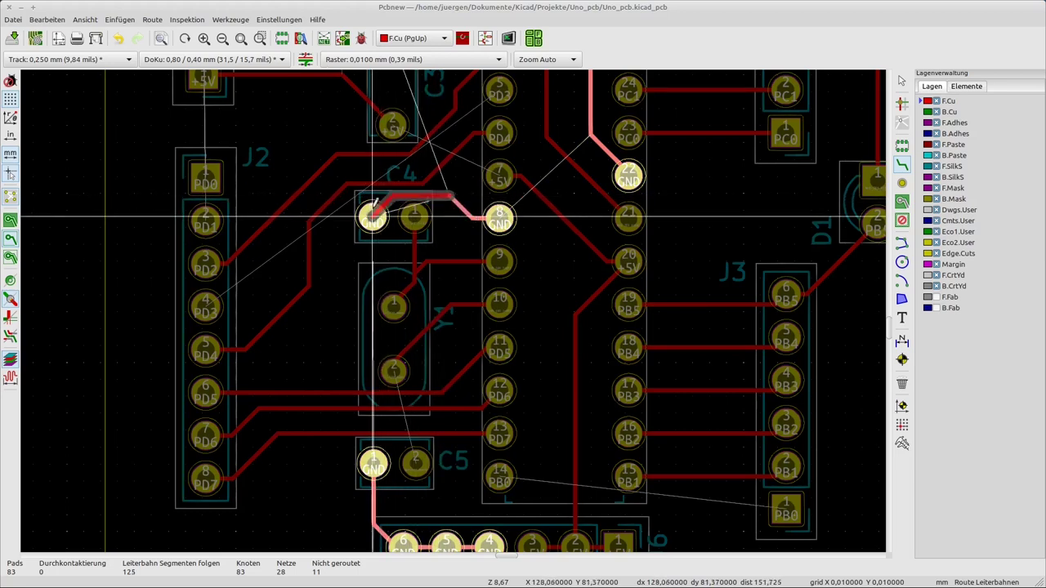
{"action": "left_click", "coordinate": [371, 217]}
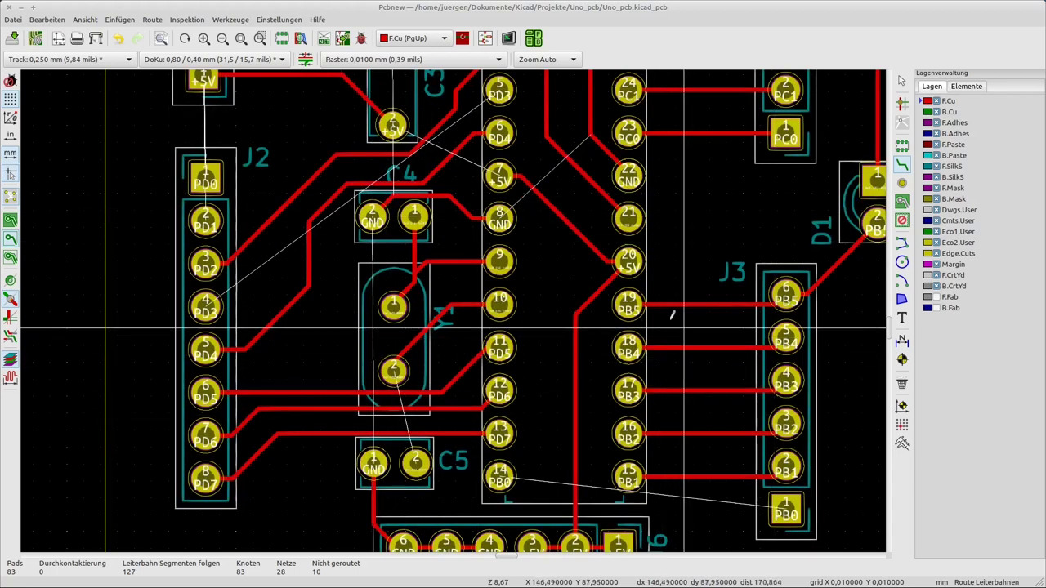
- Examine the whole board for the connections that still have to be routed
{"action": "scroll", "coordinate": [562, 310], "scroll_direction": "down", "scroll_amount": 1}
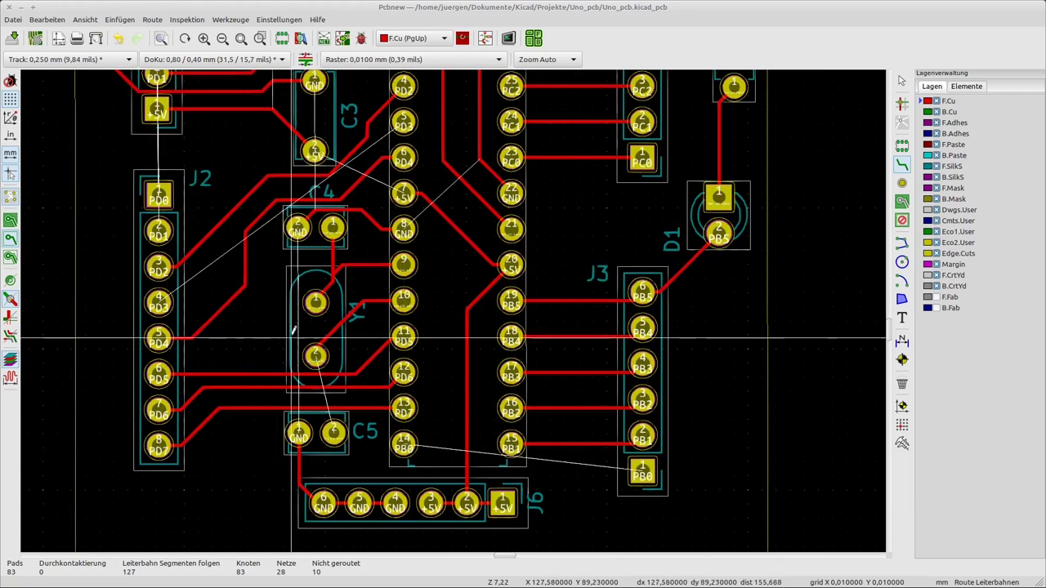
{"action": "scroll", "coordinate": [441, 430], "scroll_direction": "down", "scroll_amount": 4}
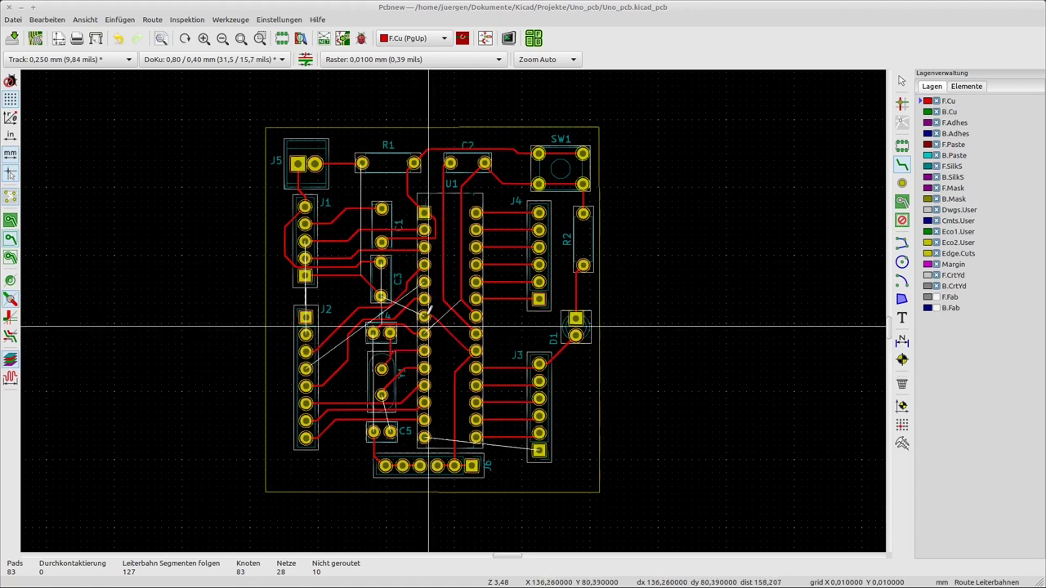
{"action": "scroll", "coordinate": [433, 306], "scroll_direction": "down", "scroll_amount": 1}
{"action": "scroll", "coordinate": [318, 169], "scroll_direction": "up", "scroll_amount": 1}
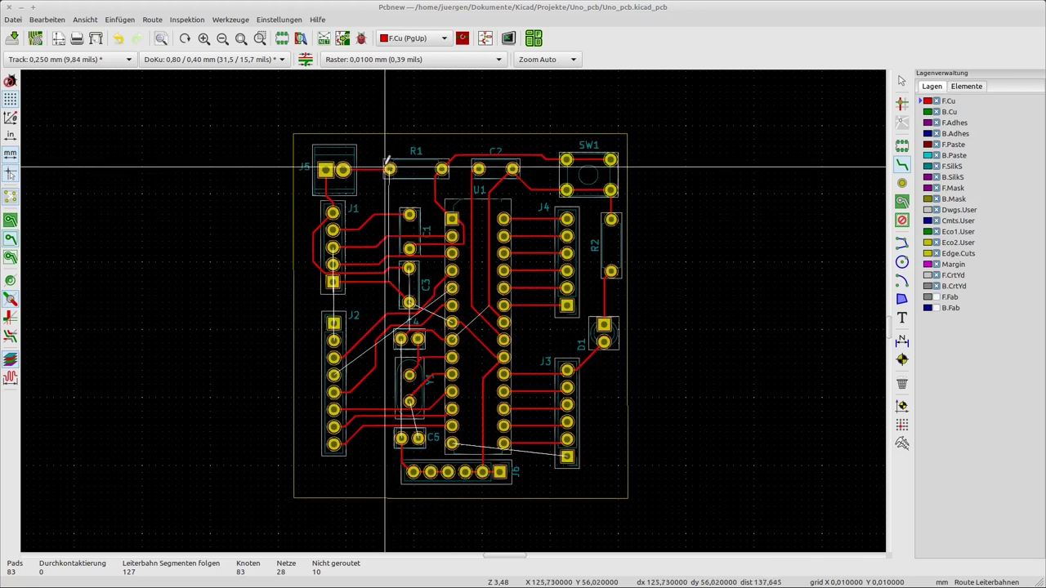
{"action": "scroll", "coordinate": [376, 171], "scroll_direction": "up", "scroll_amount": 2}
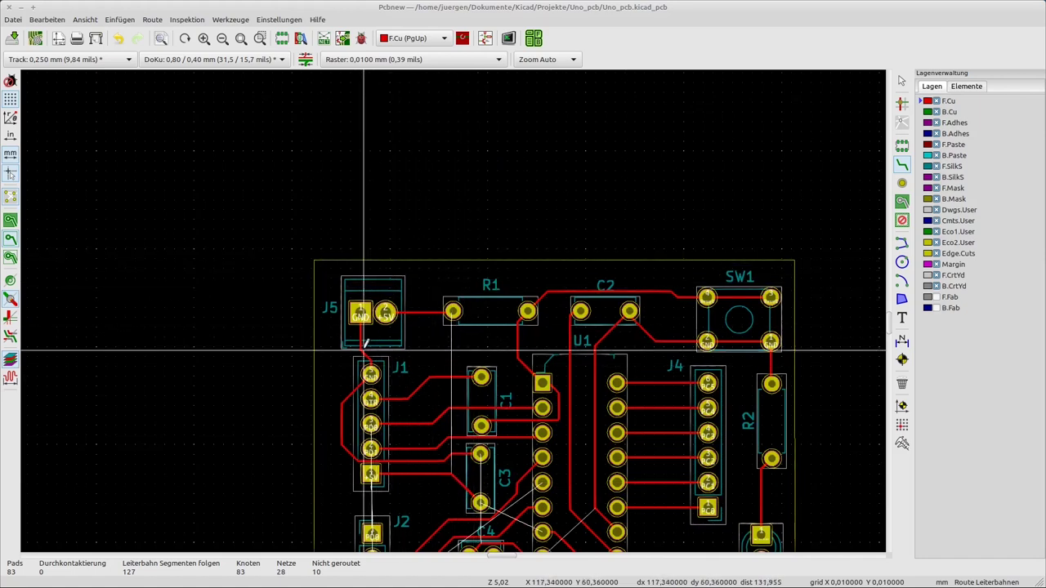
{"action": "scroll", "coordinate": [480, 450], "scroll_direction": "down", "scroll_amount": 1}
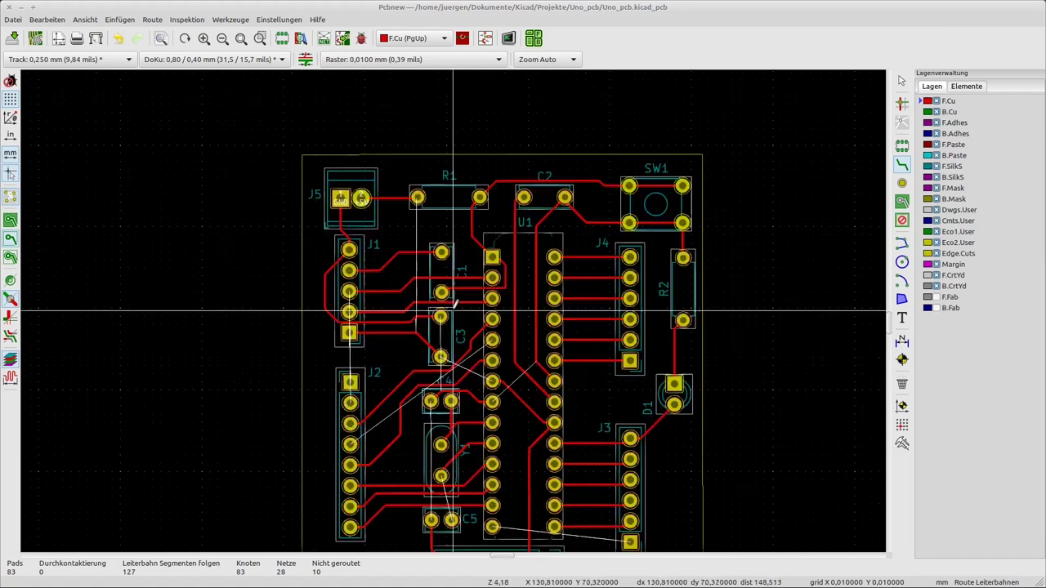
{"action": "scroll", "coordinate": [453, 352], "scroll_direction": "down", "scroll_amount": 1}
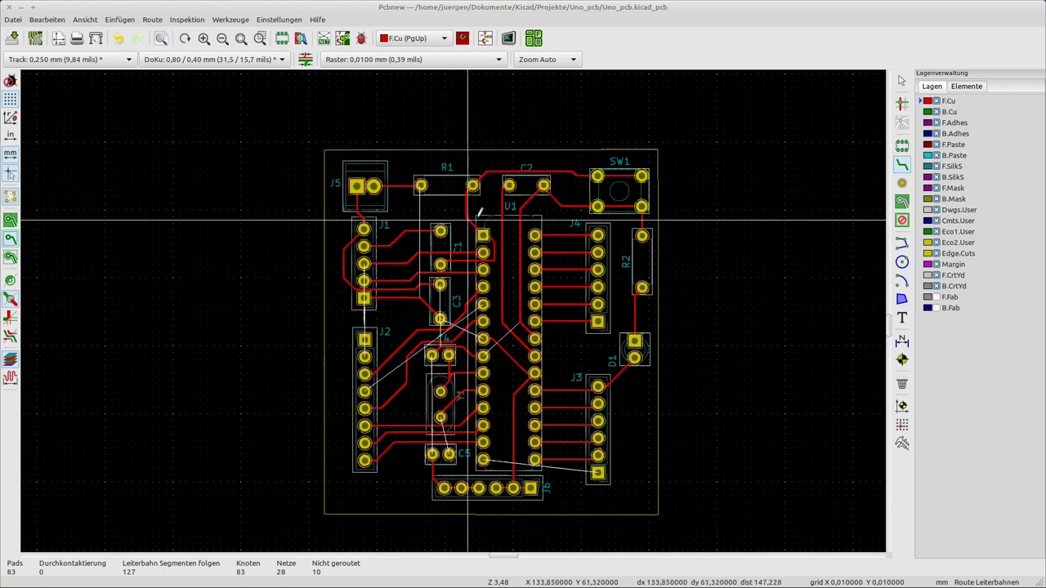
- Route J3's pad 1 (PB0) on F.Cu to a via near J6's +5V track, continuing on B.Cu to U1's pad 14 (PB0)
{"action": "scroll", "coordinate": [465, 304], "scroll_direction": "up", "scroll_amount": 3}
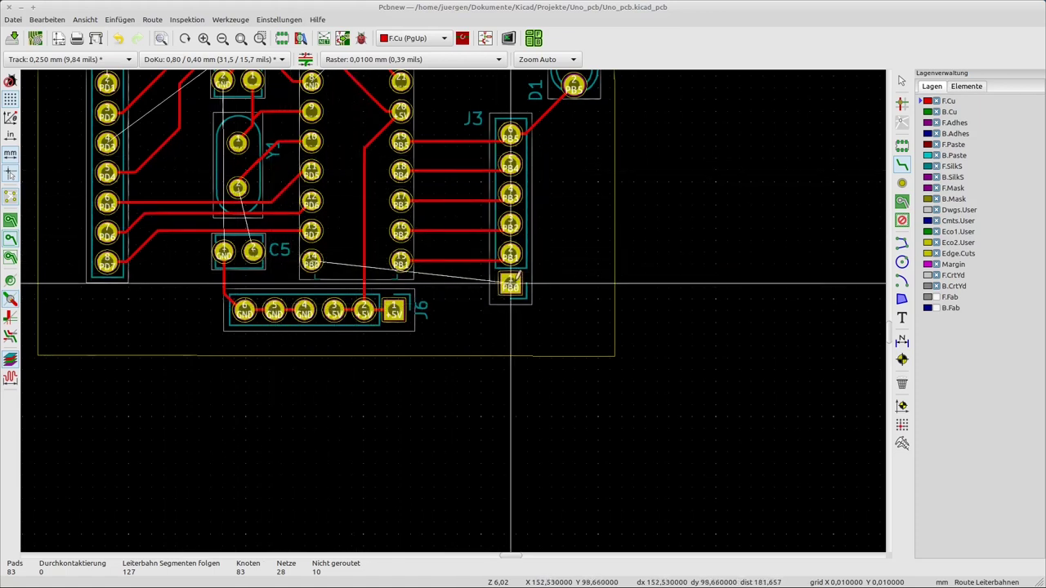
{"action": "key", "text": "ctrl+z"}
{"action": "left_click", "coordinate": [510, 284]}
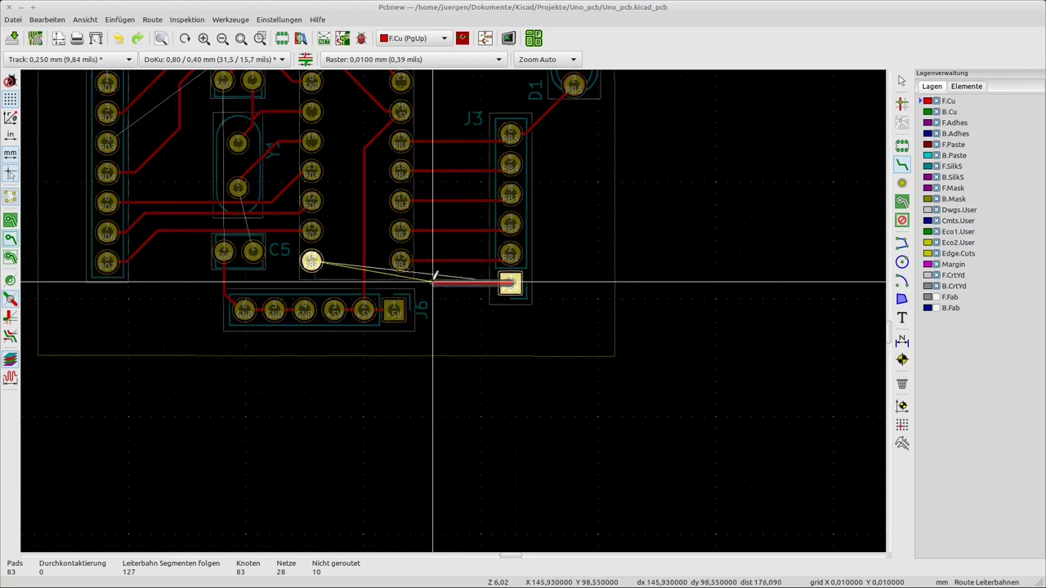
{"action": "left_click", "coordinate": [379, 283]}
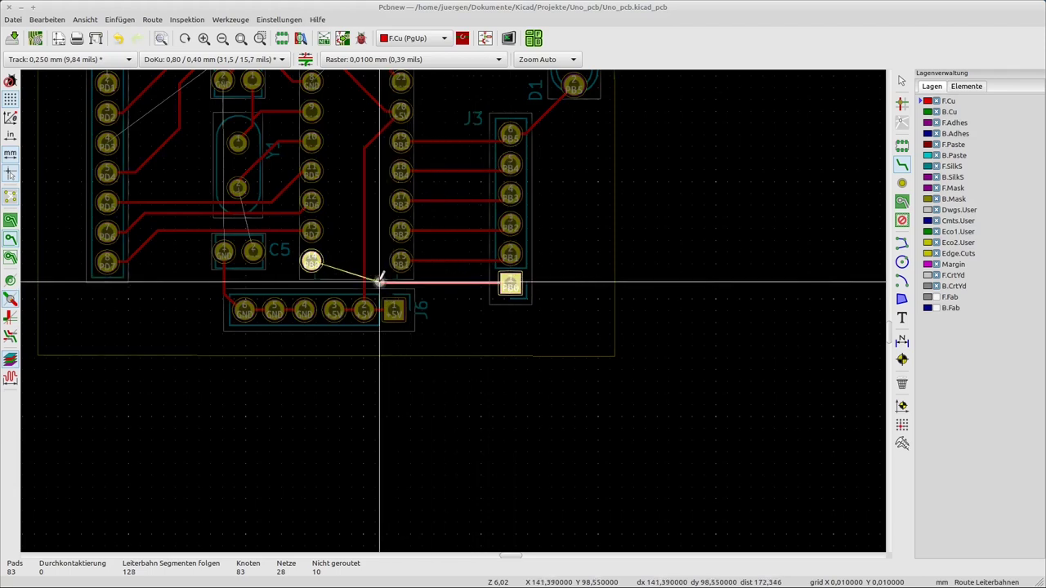
{"action": "key", "text": "v"}
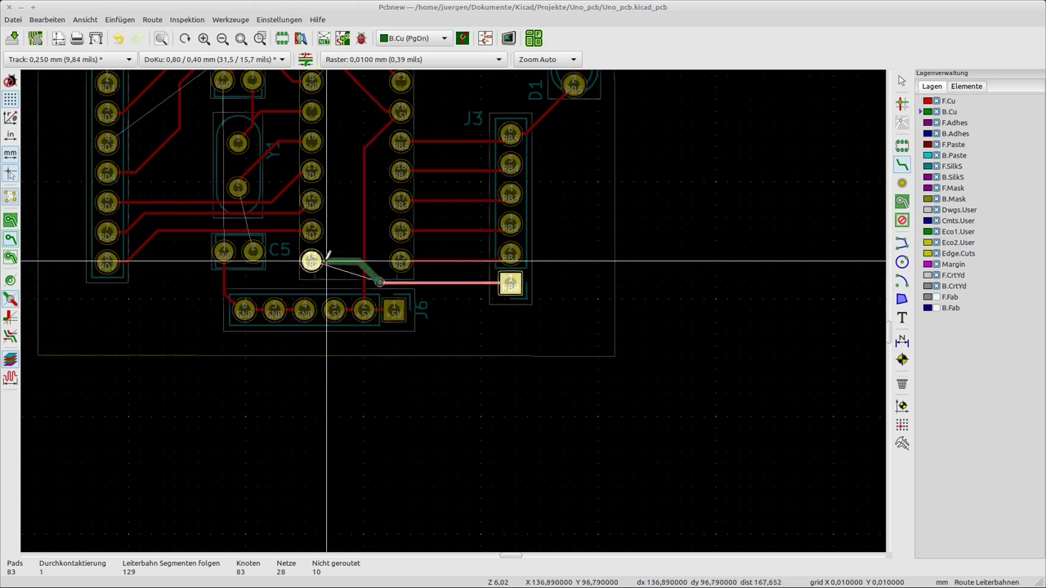
{"action": "left_click", "coordinate": [310, 262]}
{"action": "scroll", "coordinate": [458, 305], "scroll_direction": "up", "scroll_amount": 2}
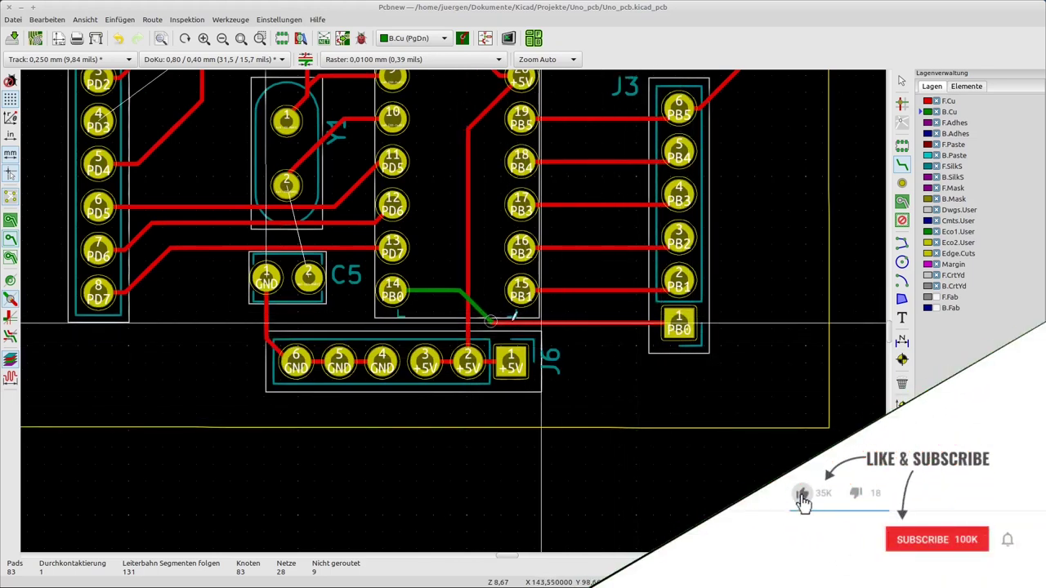
{"action": "scroll", "coordinate": [490, 321], "scroll_direction": "up", "scroll_amount": 1}
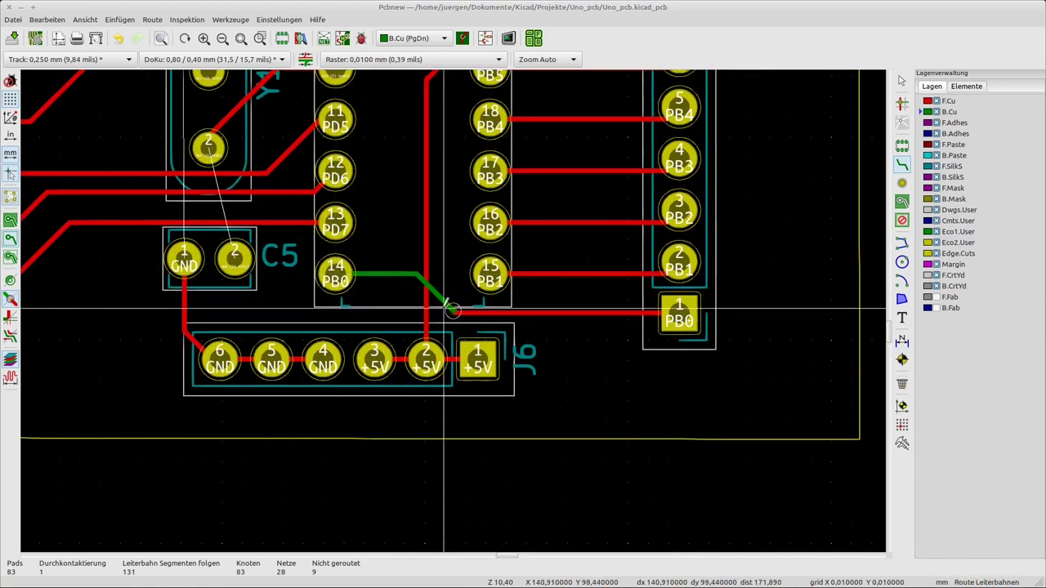
{"action": "left_click", "coordinate": [679, 314]}
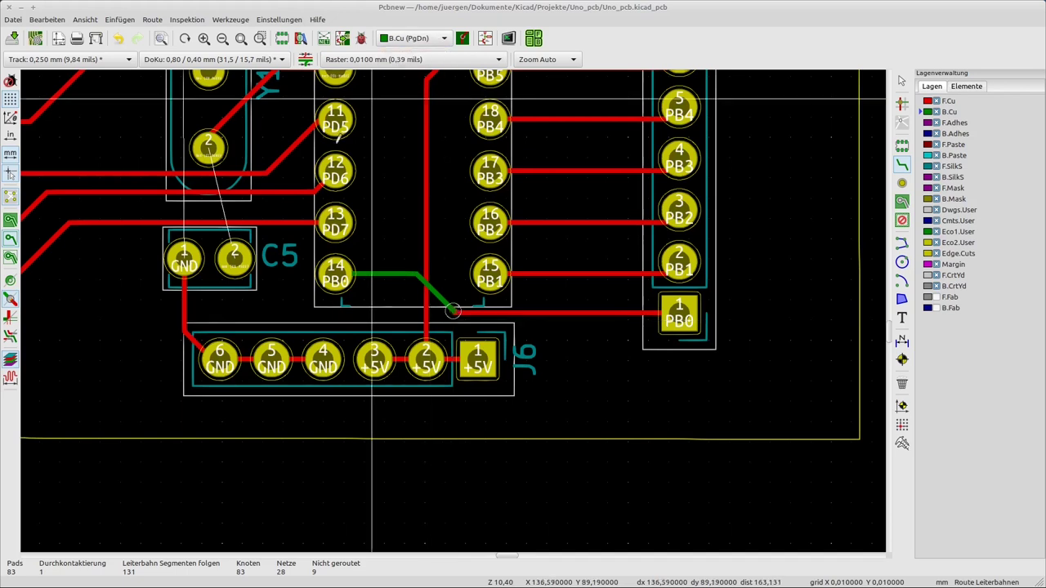
- Switch to the Kicad Like a Pro 2 illustrations PDF and highlight the title "Vias" on the page comparing via types
{"action": "mouse_move", "coordinate": [187, 582]}
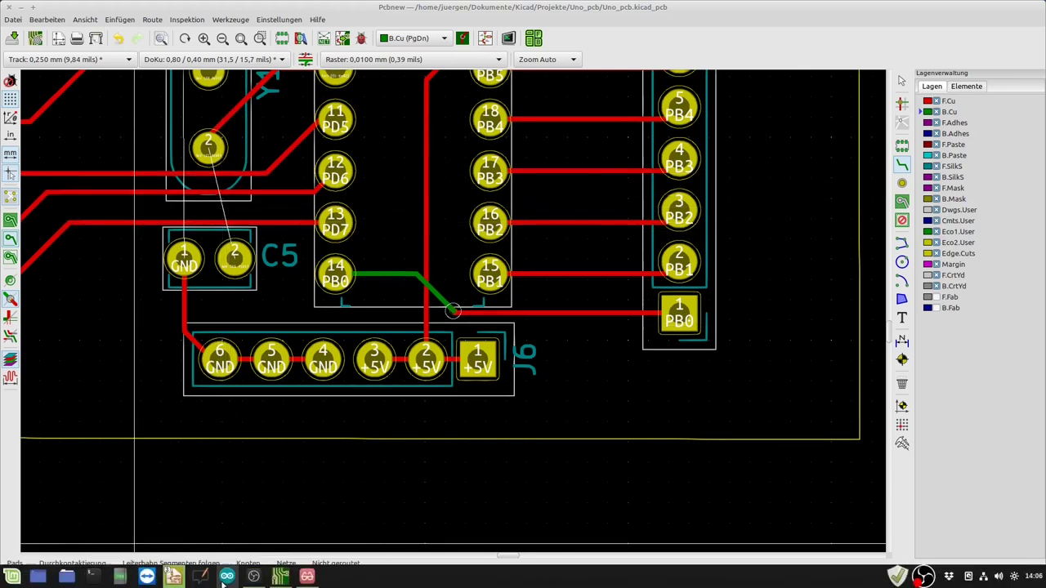
{"action": "left_click", "coordinate": [307, 577]}
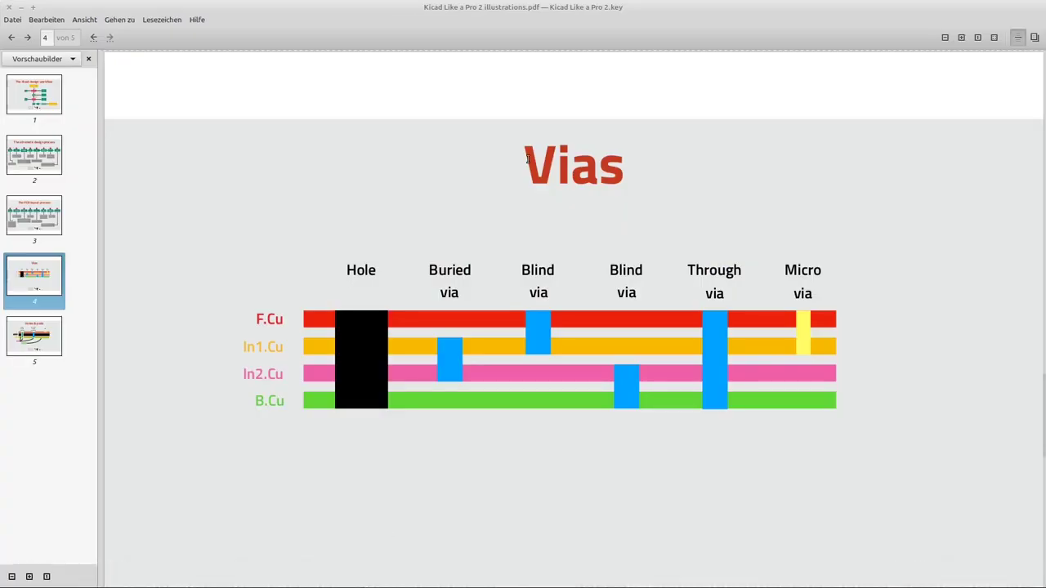
{"action": "left_click_drag", "start_coordinate": [543, 155], "coordinate": [628, 163]}
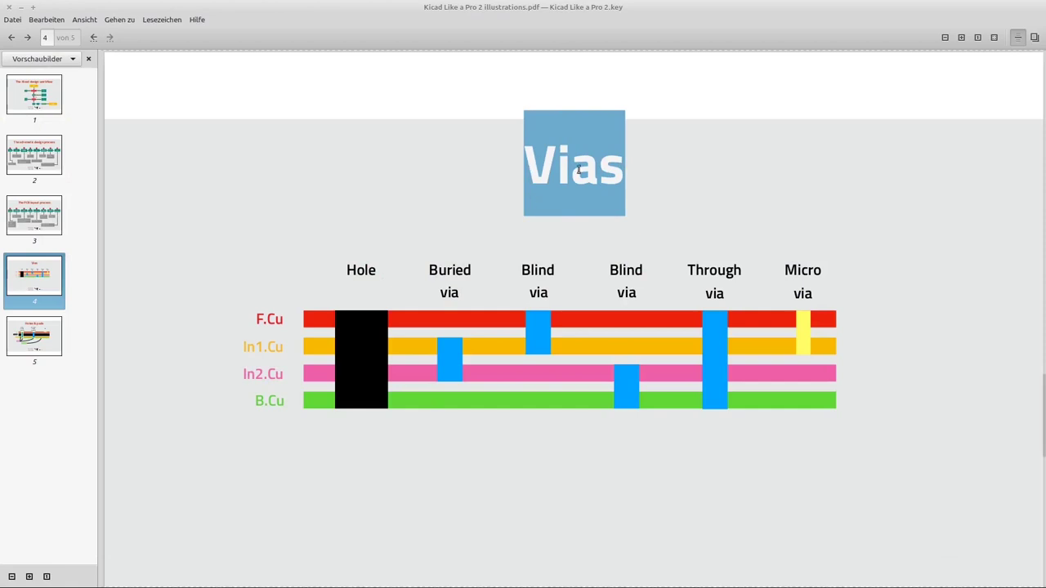
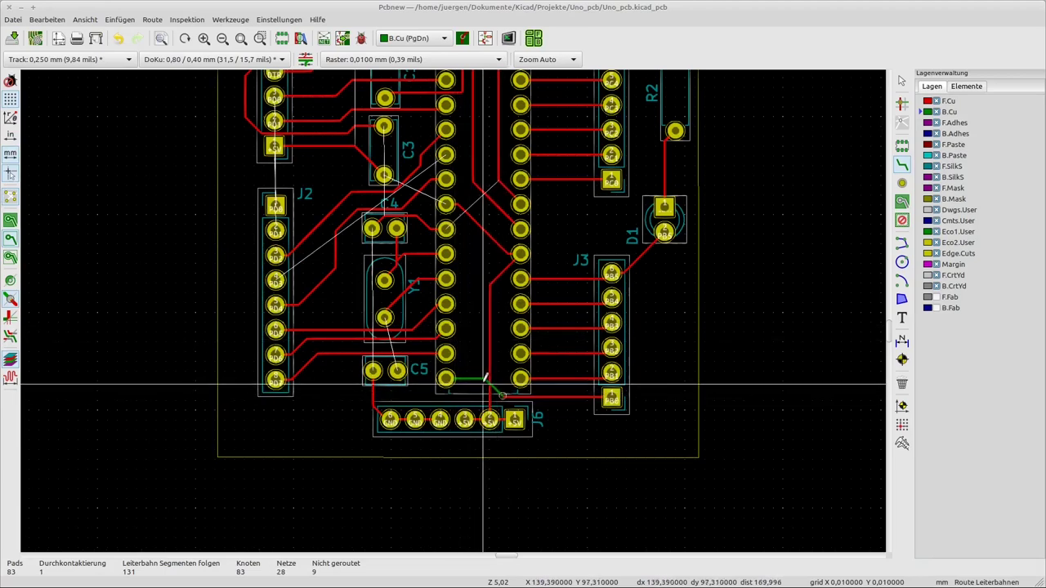
- Return to Pcbnew and examine the PB0 connection from J3's pad 1 through the via to U1's pad 14
{"action": "scroll", "coordinate": [494, 383], "scroll_direction": "up", "scroll_amount": 3}
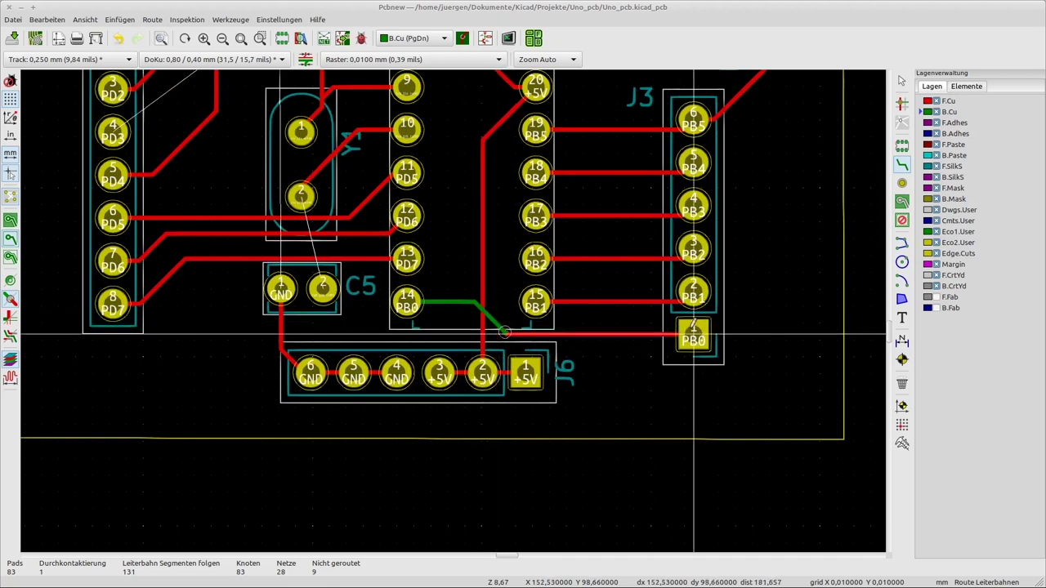
{"action": "left_click", "coordinate": [694, 335]}
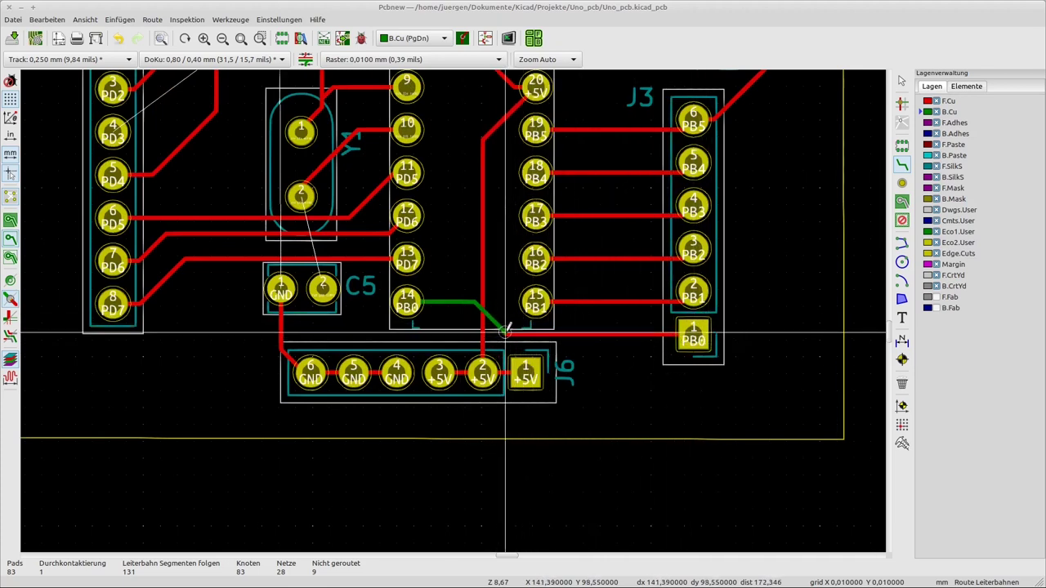
{"action": "scroll", "coordinate": [505, 331], "scroll_direction": "up", "scroll_amount": 4}
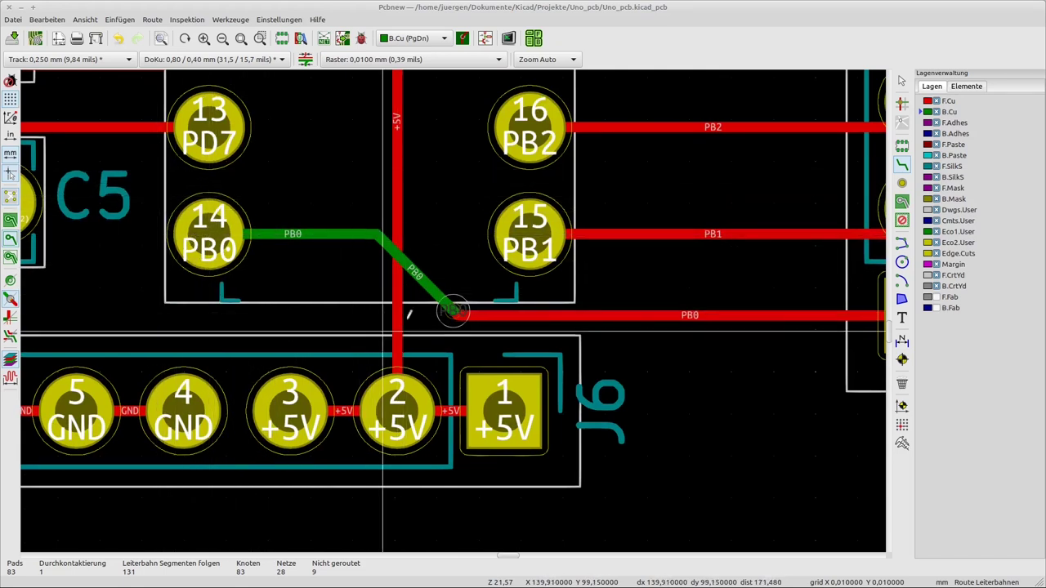
{"action": "scroll", "coordinate": [402, 273], "scroll_direction": "down", "scroll_amount": 2}
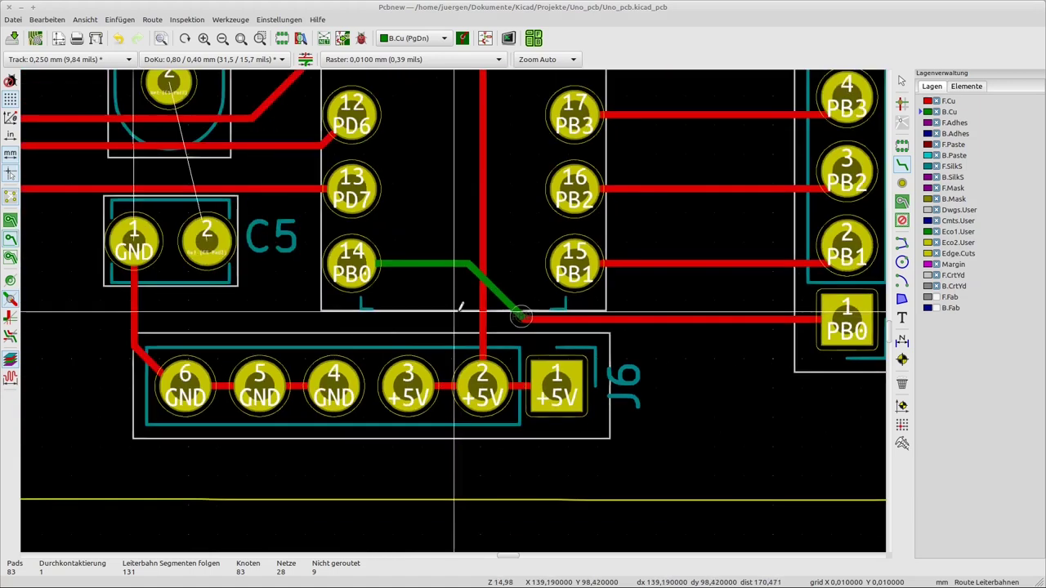
{"action": "scroll", "coordinate": [524, 319], "scroll_direction": "up", "scroll_amount": 2}
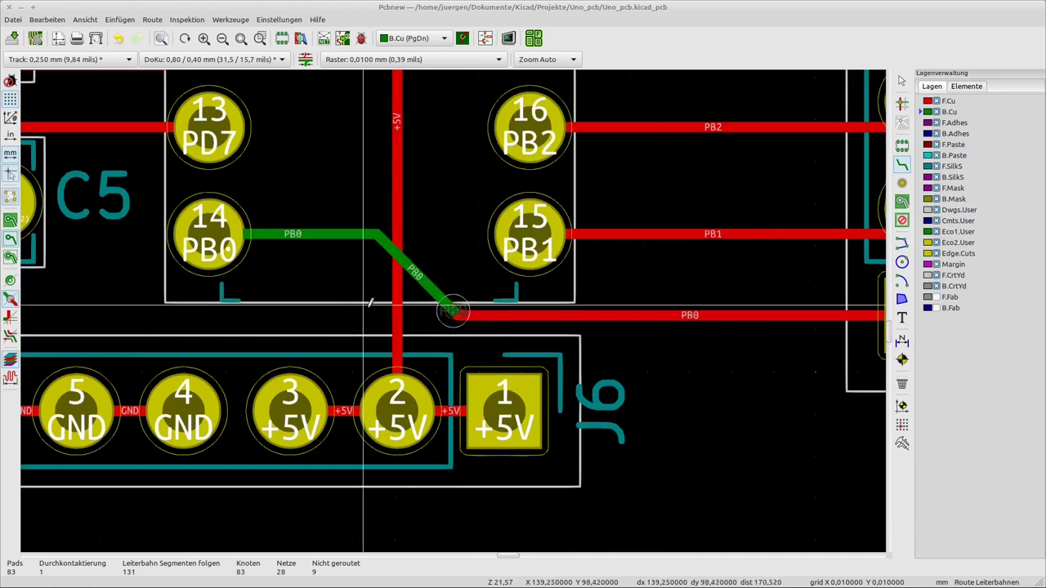
{"action": "scroll", "coordinate": [454, 309], "scroll_direction": "down", "scroll_amount": 2}
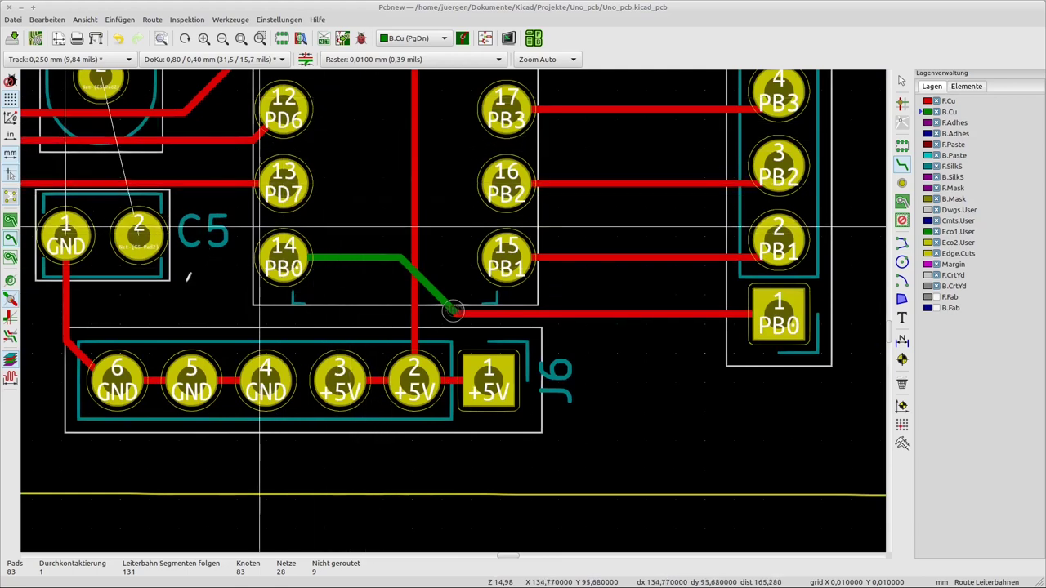
- Examine C5's pads and the surrounding tracks, and how the B.Cu section of PB0 crosses the +5V track
{"action": "scroll", "coordinate": [106, 256], "scroll_direction": "up", "scroll_amount": 2}
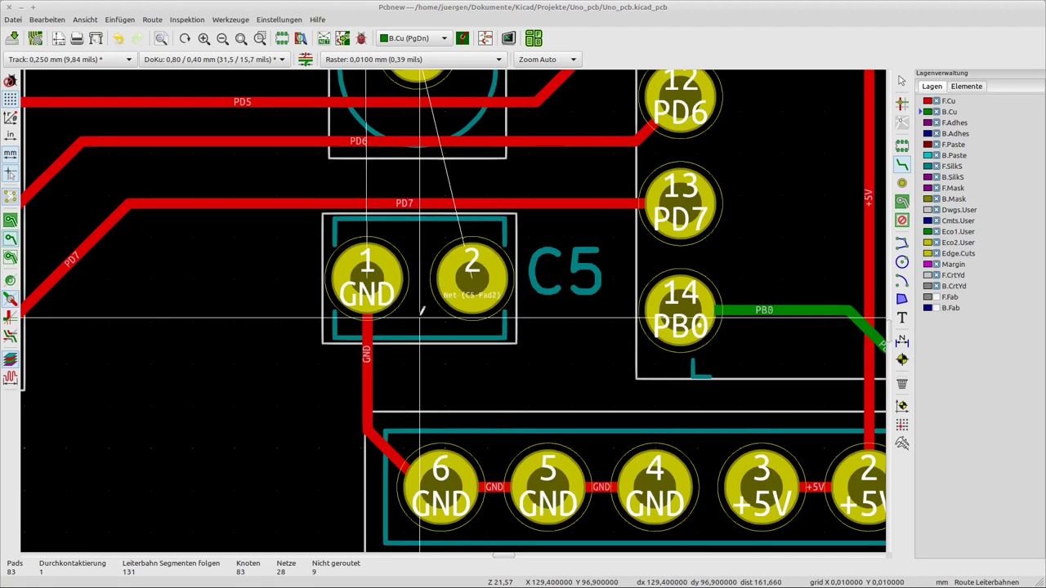
{"action": "scroll", "coordinate": [423, 310], "scroll_direction": "down", "scroll_amount": 1}
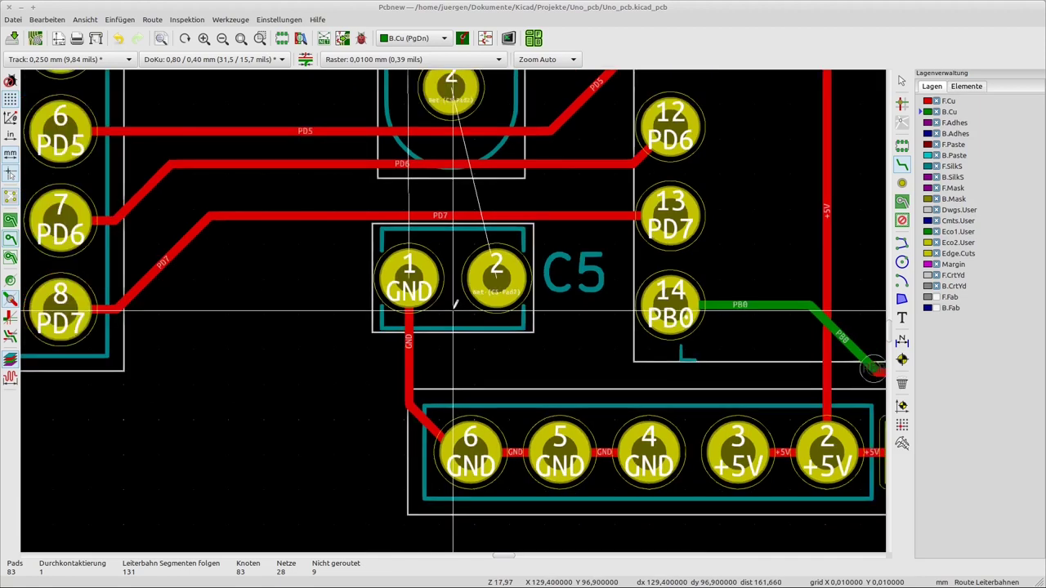
{"action": "scroll", "coordinate": [456, 305], "scroll_direction": "down", "scroll_amount": 1}
{"action": "scroll", "coordinate": [491, 311], "scroll_direction": "down", "scroll_amount": 1}
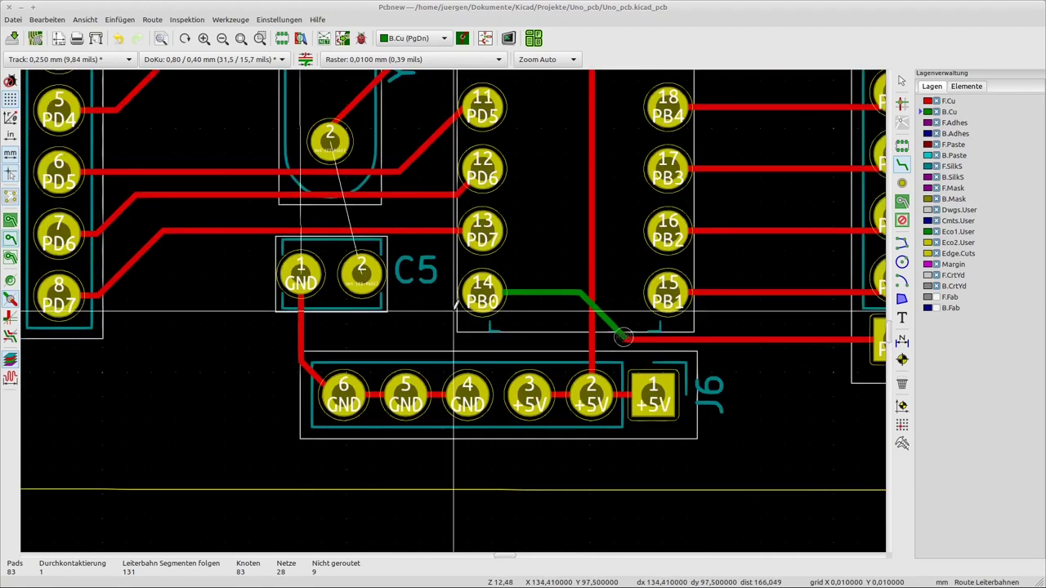
{"action": "scroll", "coordinate": [490, 314], "scroll_direction": "down", "scroll_amount": 1}
{"action": "scroll", "coordinate": [481, 320], "scroll_direction": "up", "scroll_amount": 2}
{"action": "scroll", "coordinate": [466, 314], "scroll_direction": "up", "scroll_amount": 1}
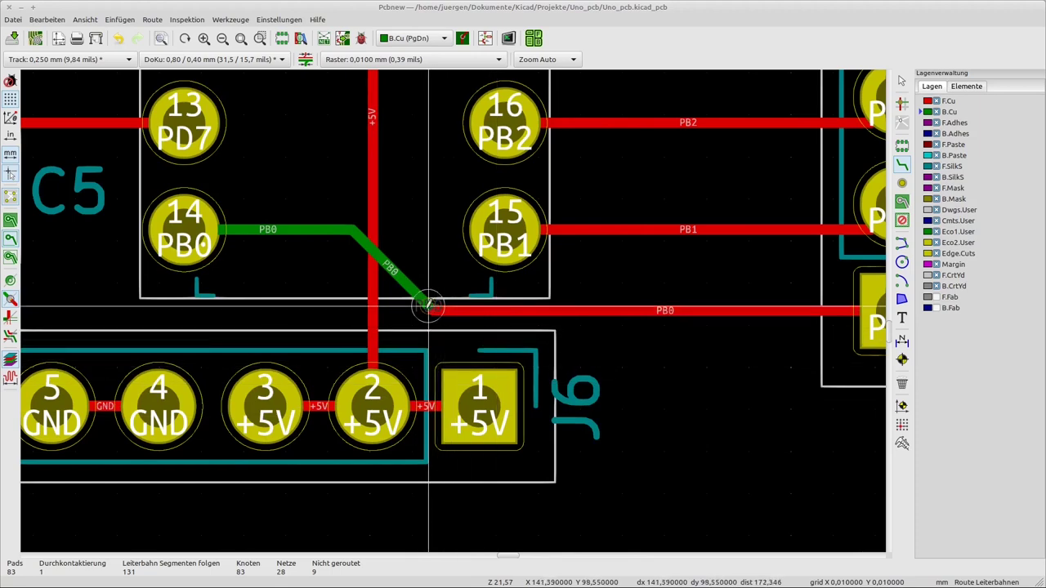
{"action": "scroll", "coordinate": [429, 305], "scroll_direction": "down", "scroll_amount": 5}
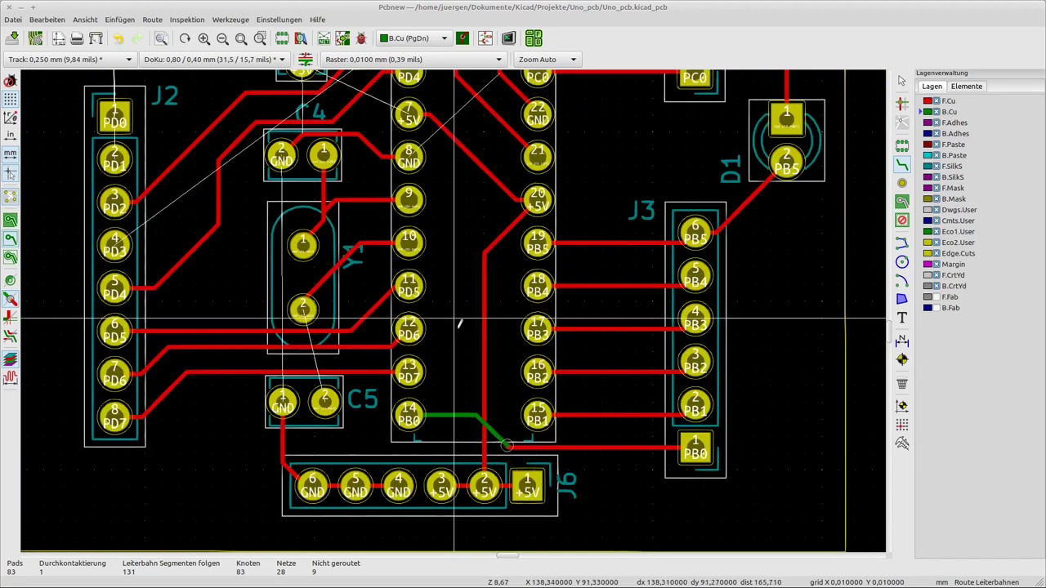
{"action": "scroll", "coordinate": [459, 322], "scroll_direction": "down", "scroll_amount": 2}
{"action": "scroll", "coordinate": [456, 306], "scroll_direction": "down", "scroll_amount": 1}
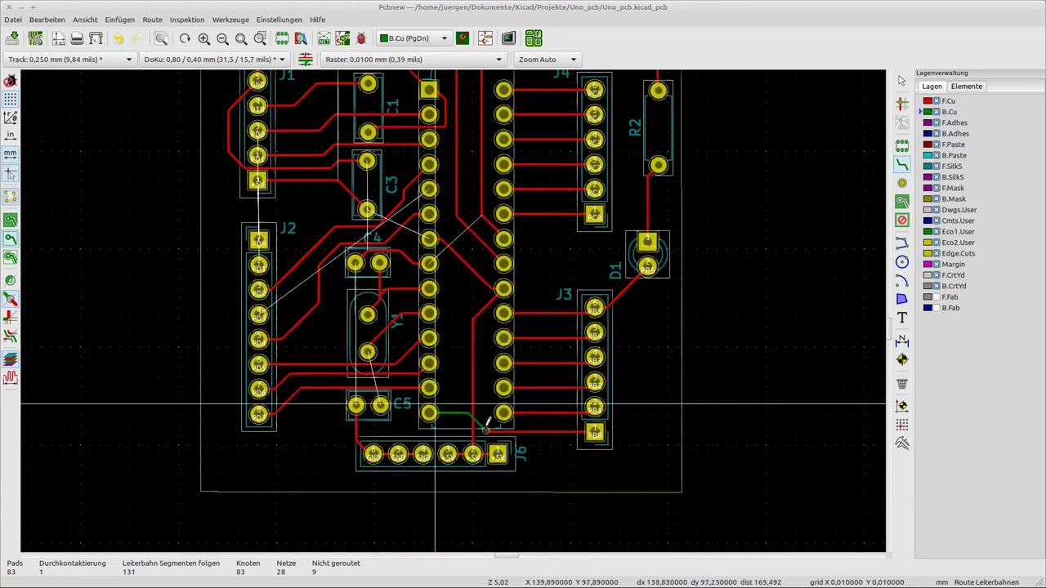
{"action": "scroll", "coordinate": [482, 426], "scroll_direction": "up", "scroll_amount": 3}
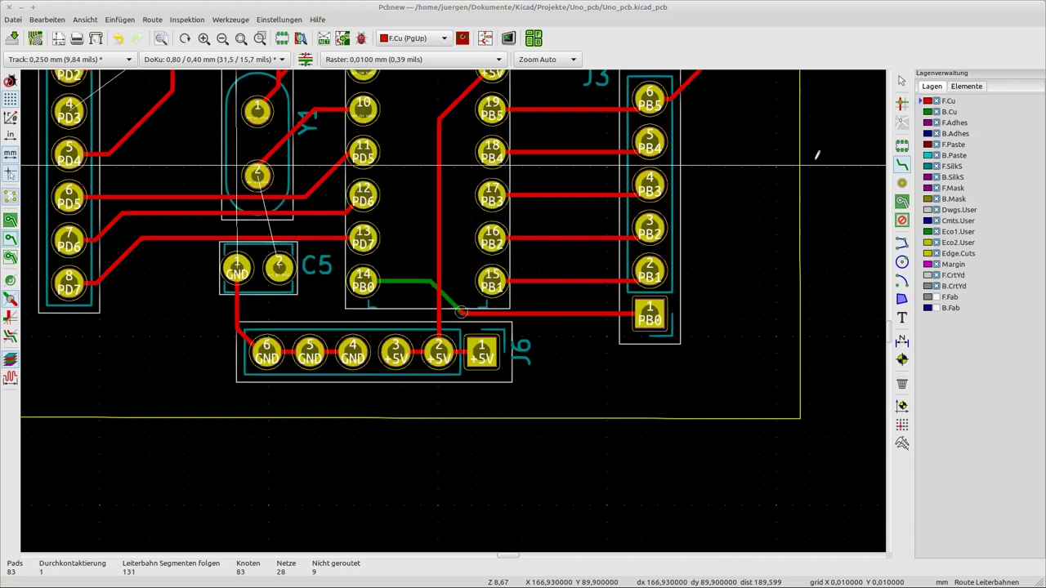
- Route +5V on F.Cu from C3's pad 2 between U1's pads 3 and 4 and inside the pad row to U1's pad 7
{"action": "scroll", "coordinate": [363, 194], "scroll_direction": "down", "scroll_amount": 1}
{"action": "scroll", "coordinate": [459, 304], "scroll_direction": "down", "scroll_amount": 1}
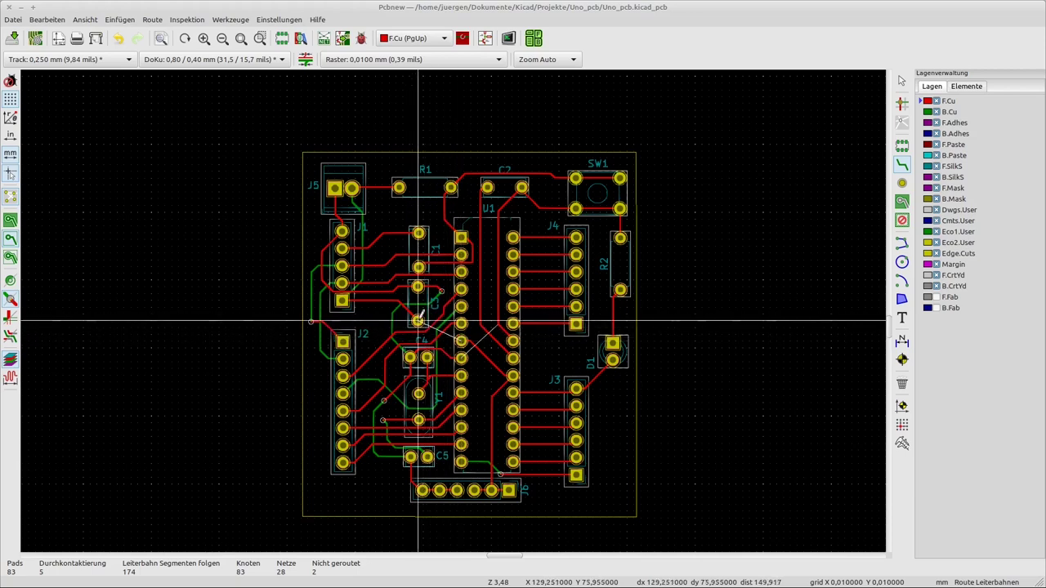
{"action": "scroll", "coordinate": [418, 321], "scroll_direction": "up", "scroll_amount": 4}
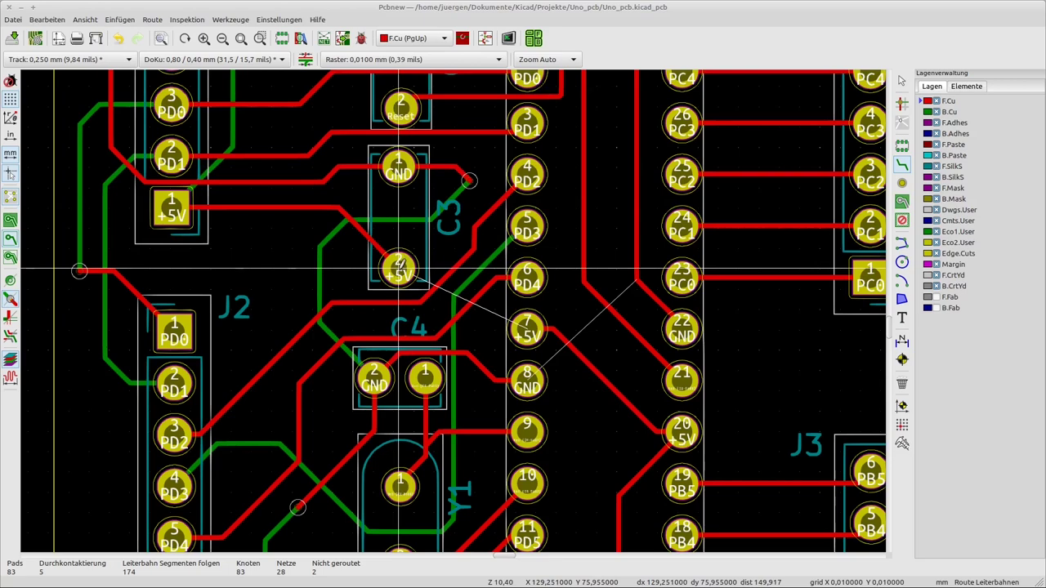
{"action": "left_click", "coordinate": [399, 268]}
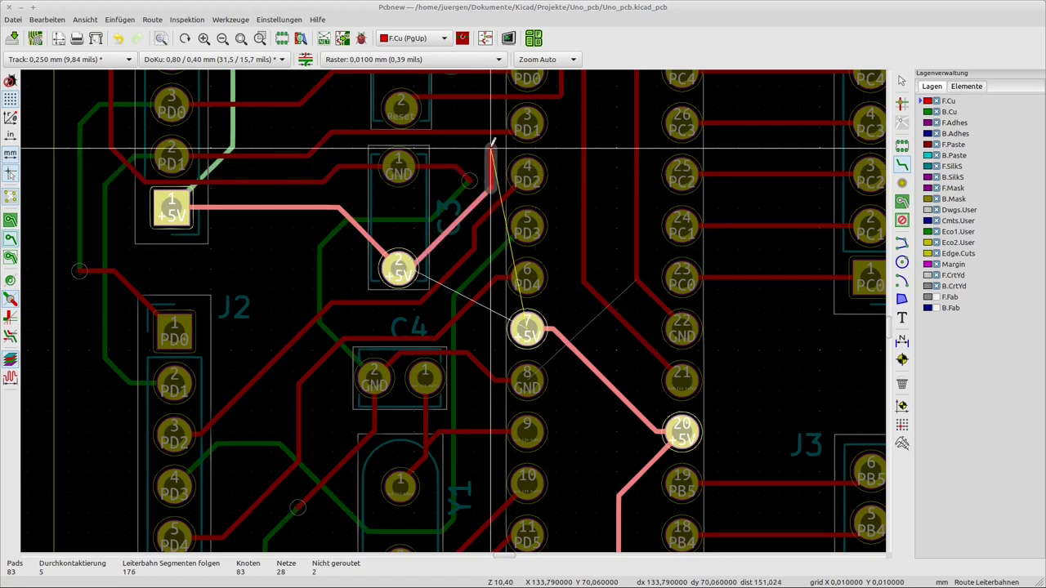
{"action": "left_click", "coordinate": [561, 149]}
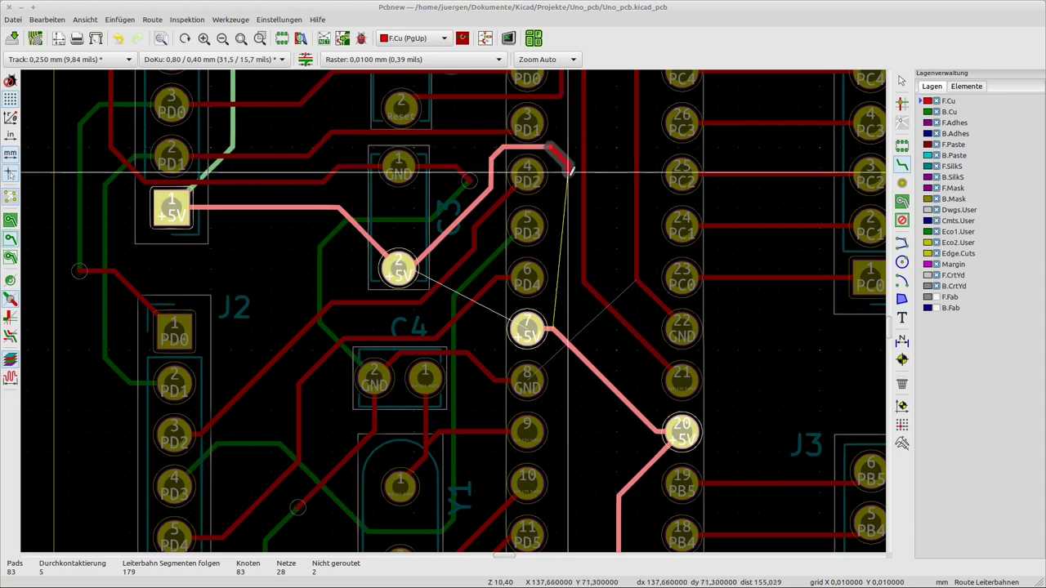
{"action": "left_click", "coordinate": [527, 329]}
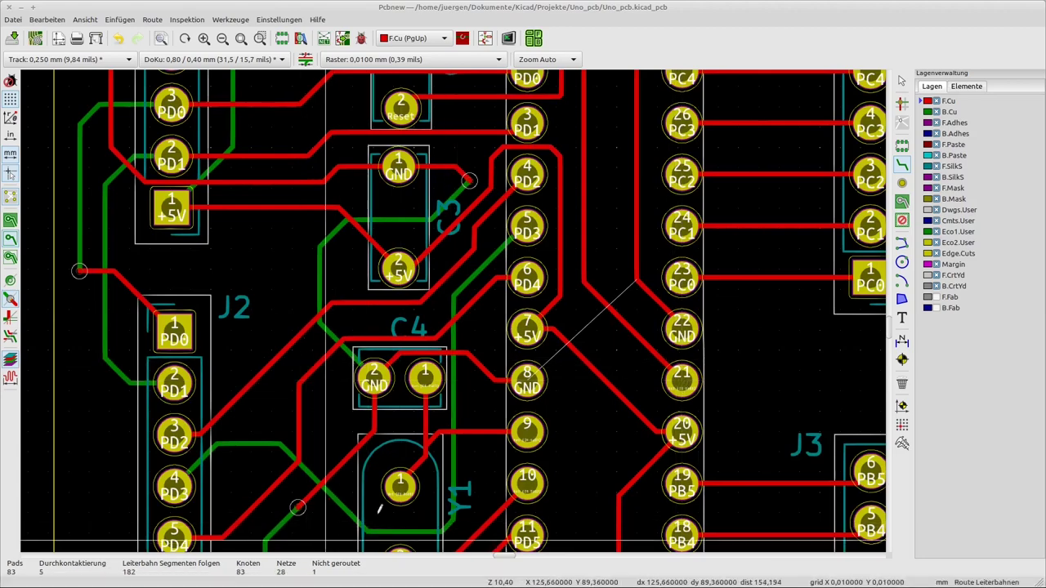
- Set B.Cu as the active layer and route the GND track from U1's pad 8 to U1's pad 22
{"action": "scroll", "coordinate": [309, 507], "scroll_direction": "down", "scroll_amount": 1}
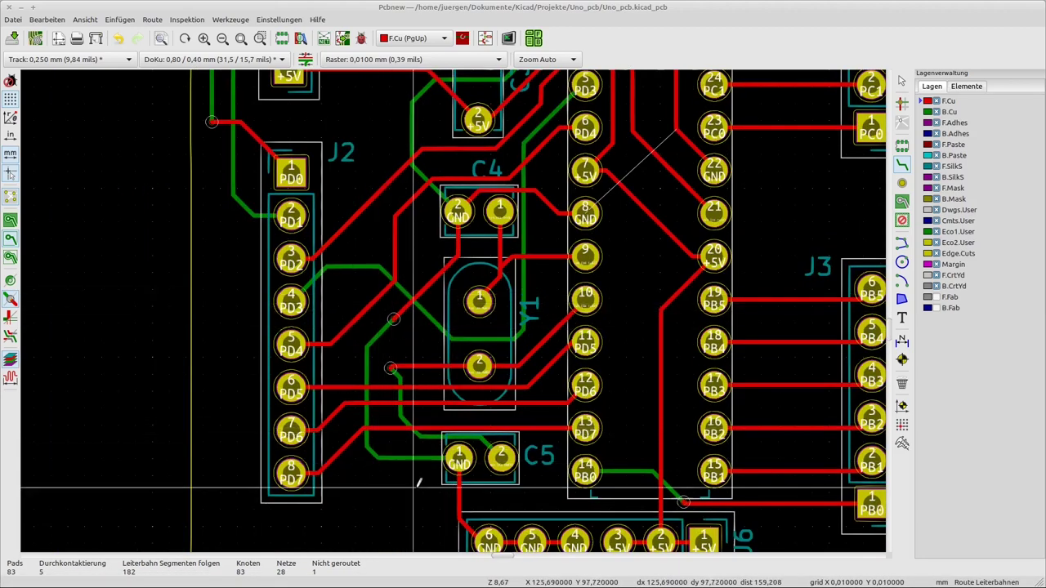
{"action": "scroll", "coordinate": [387, 503], "scroll_direction": "down", "scroll_amount": 4}
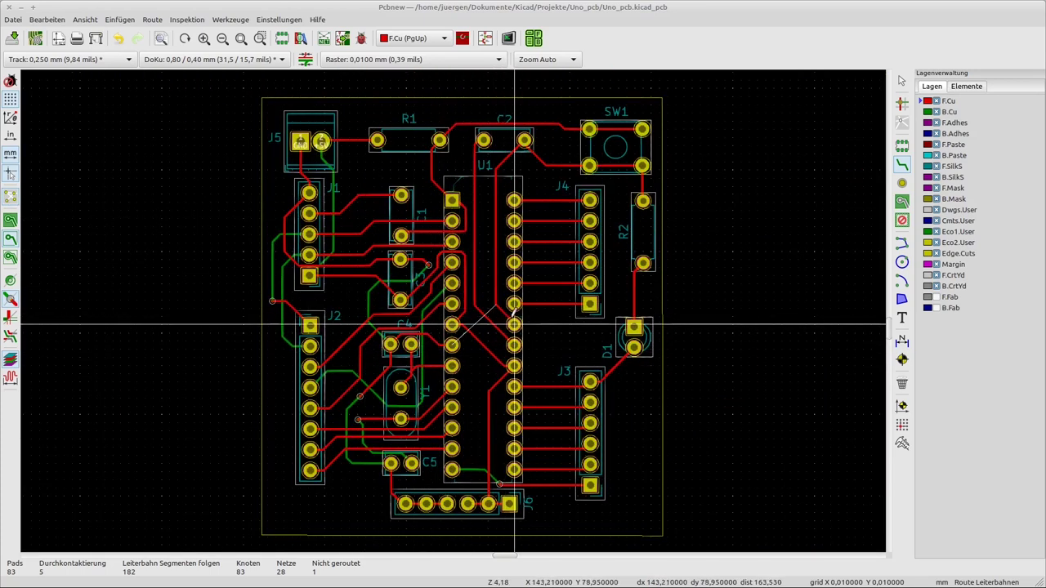
{"action": "scroll", "coordinate": [455, 343], "scroll_direction": "up", "scroll_amount": 4}
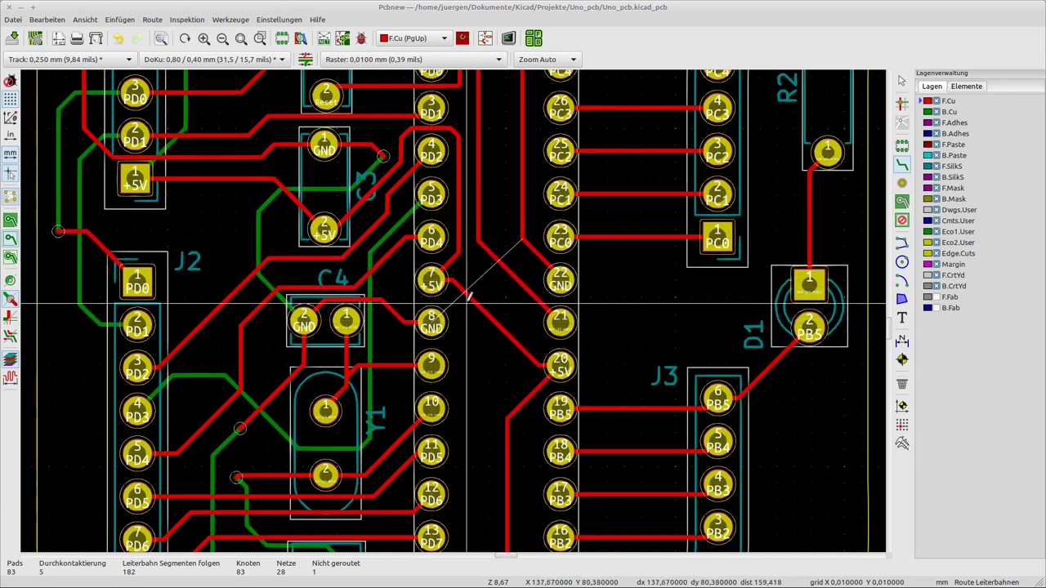
{"action": "left_click", "coordinate": [403, 41]}
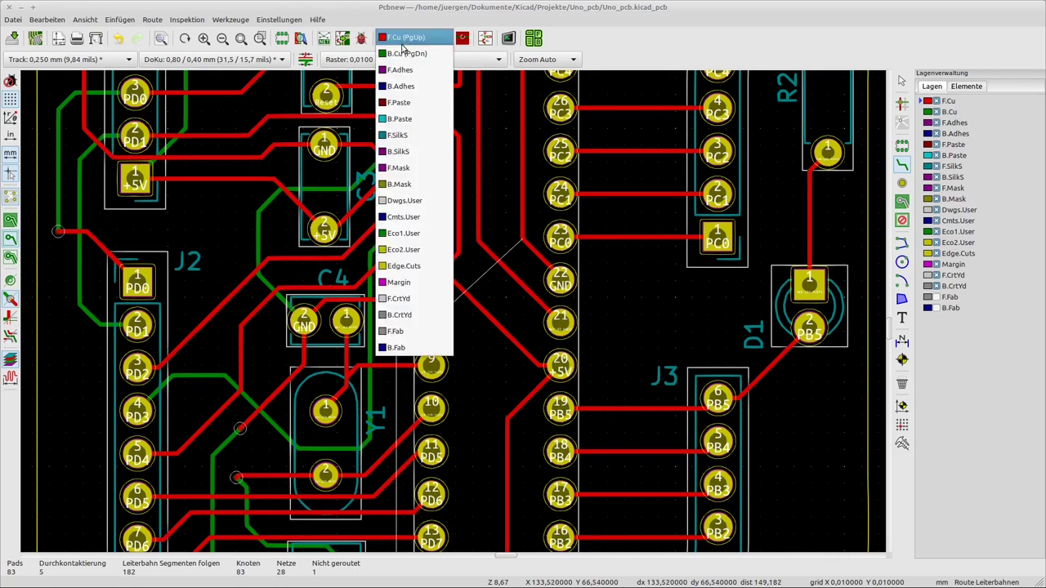
{"action": "left_click", "coordinate": [402, 53]}
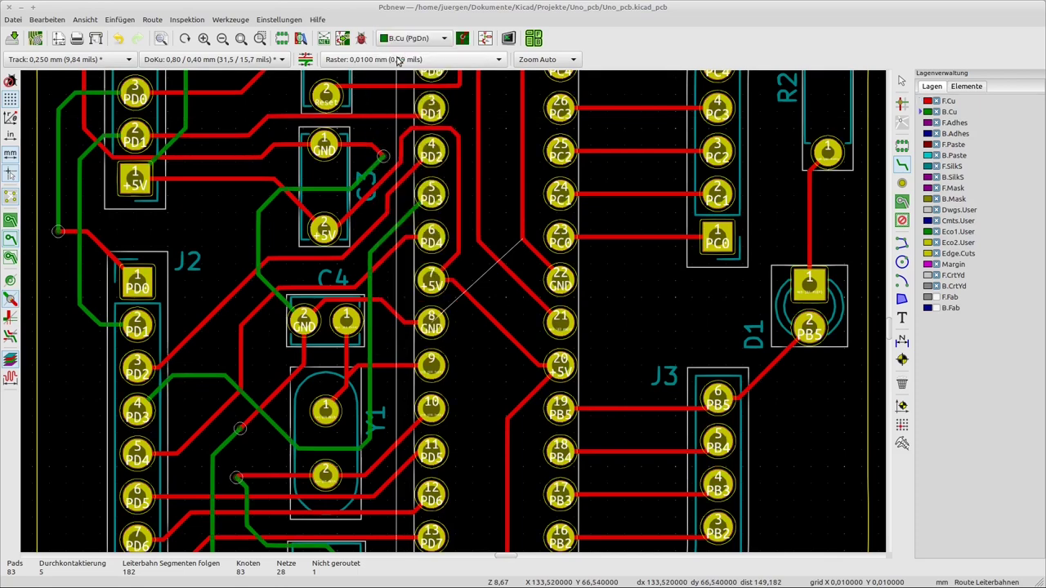
{"action": "left_click", "coordinate": [430, 323]}
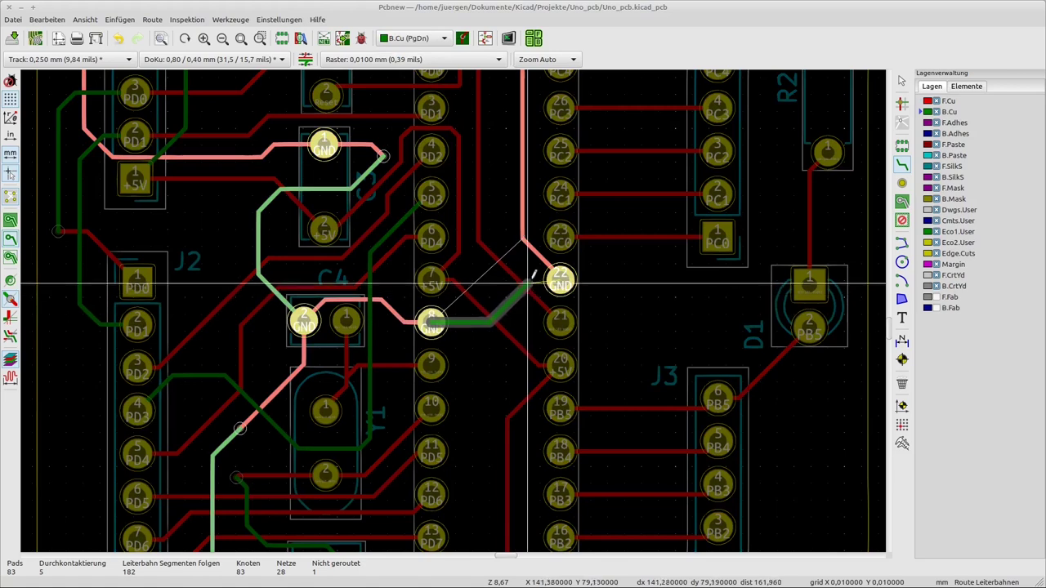
{"action": "left_click", "coordinate": [559, 281]}
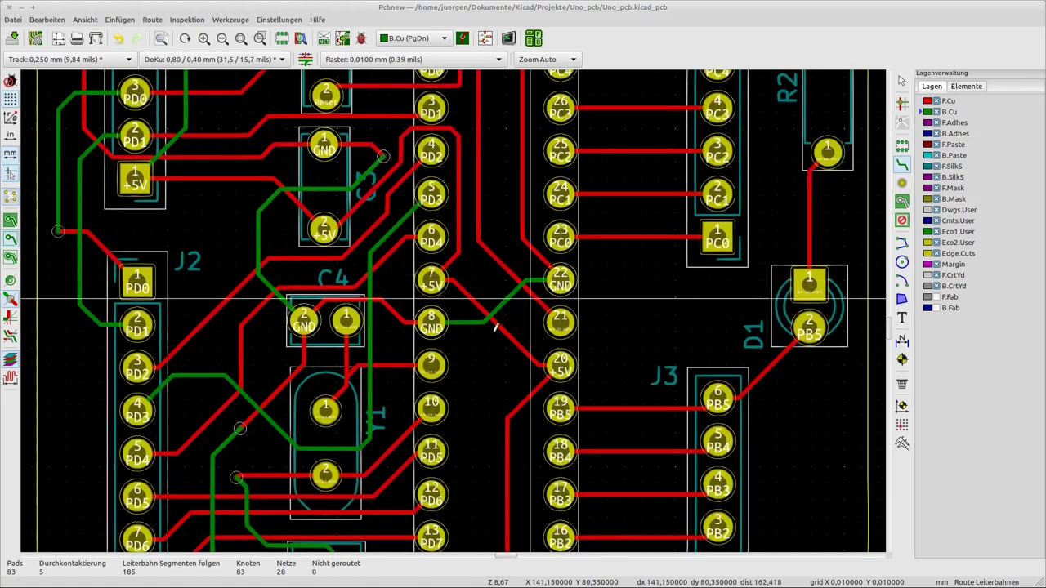
- Open the board in the 3D viewer and examine the components, tracks and vias on its top side
{"action": "scroll", "coordinate": [337, 454], "scroll_direction": "down", "scroll_amount": 2}
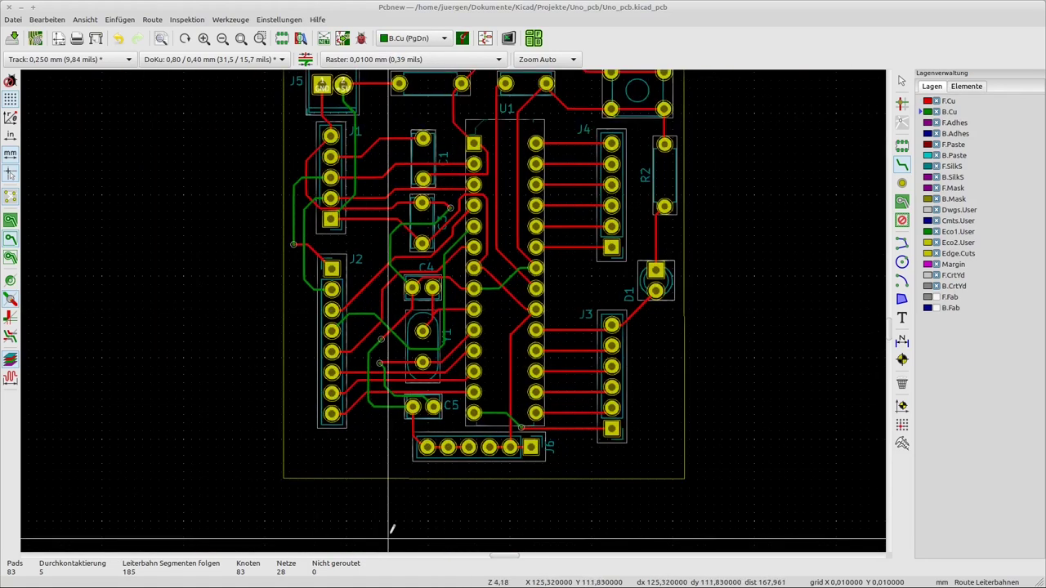
{"action": "scroll", "coordinate": [465, 297], "scroll_direction": "down", "scroll_amount": 1}
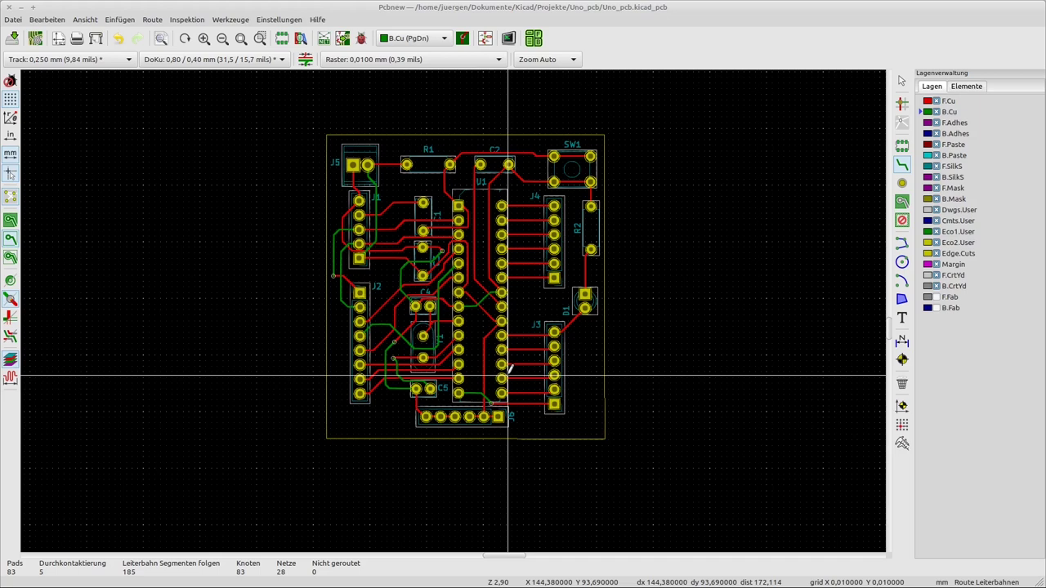
{"action": "left_click", "coordinate": [79, 20]}
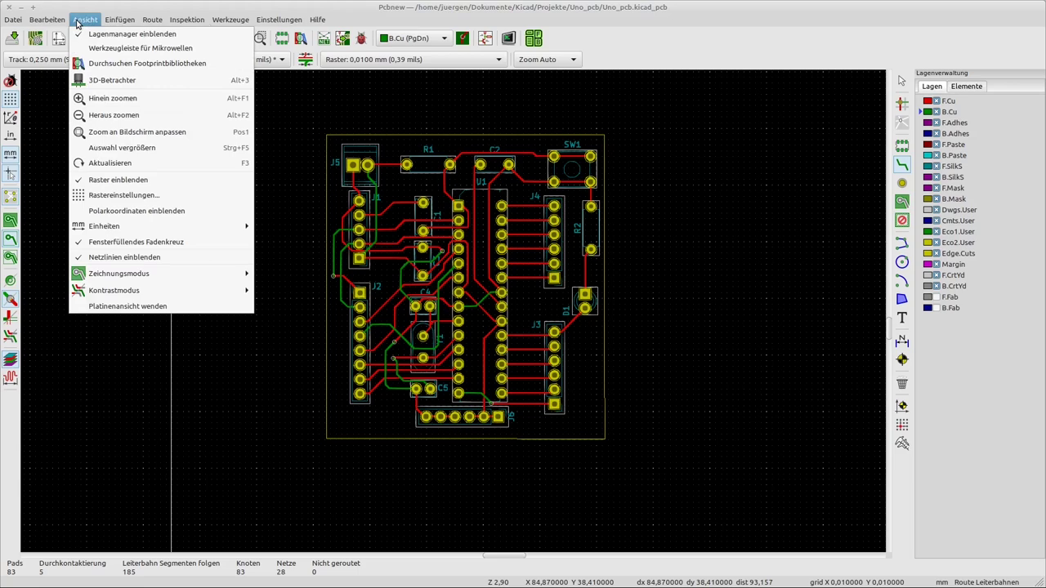
{"action": "left_click", "coordinate": [115, 81]}
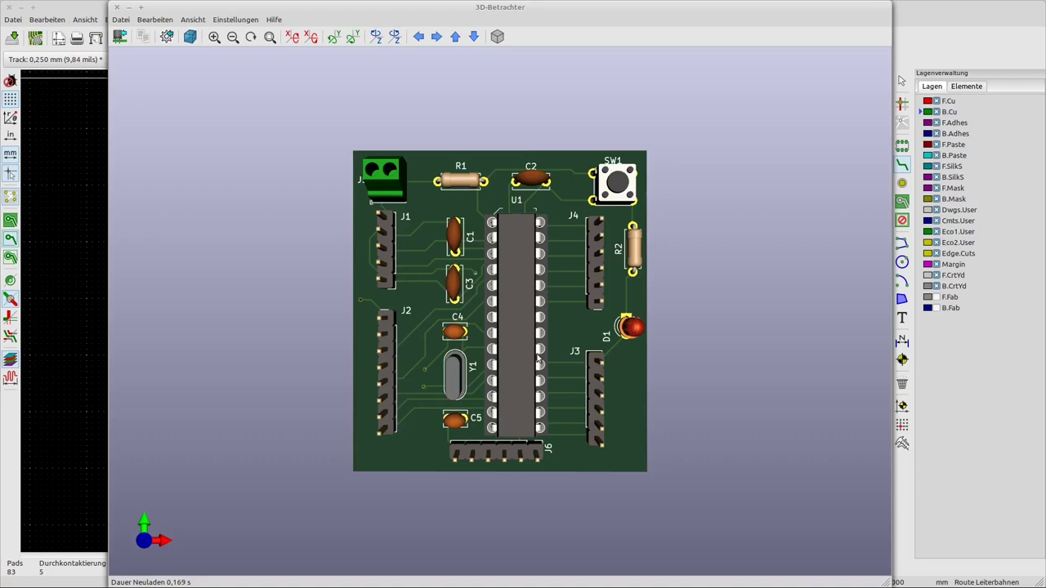
{"action": "left_click_drag", "start_coordinate": [471, 382], "coordinate": [353, 272]}
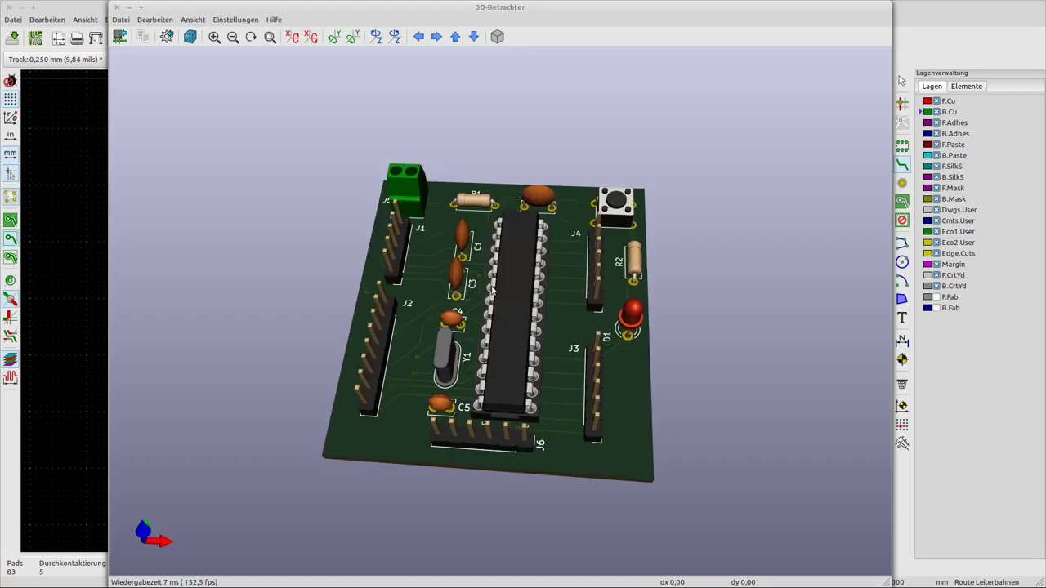
{"action": "left_click_drag", "start_coordinate": [505, 335], "coordinate": [456, 295]}
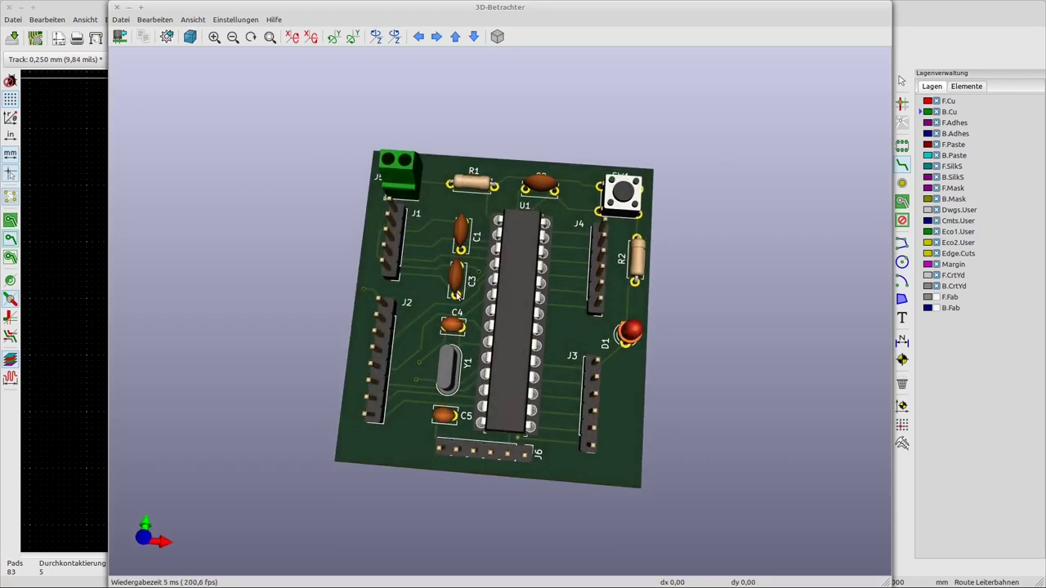
{"action": "scroll", "coordinate": [457, 294], "scroll_direction": "up", "scroll_amount": 5}
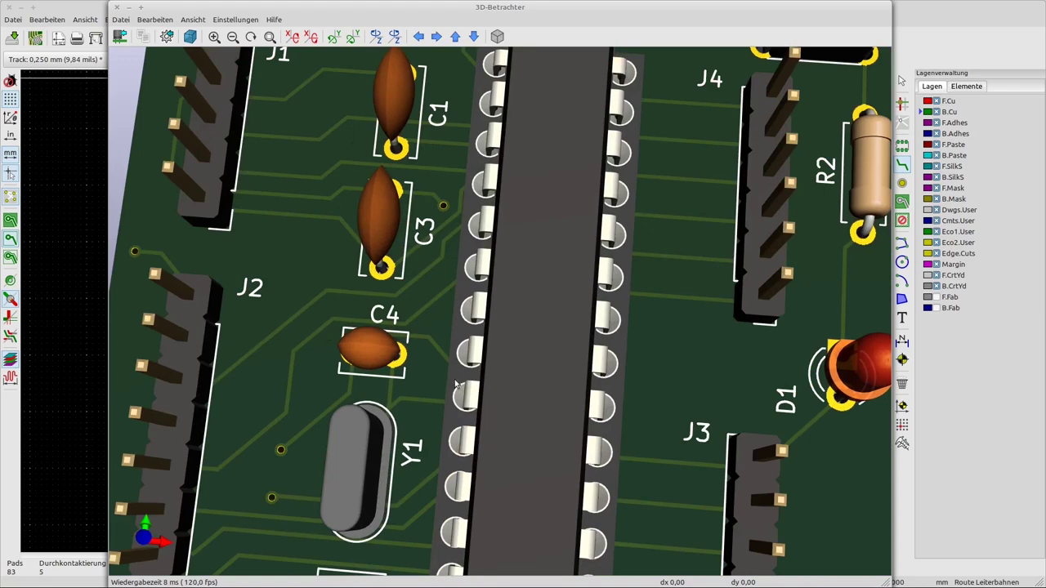
{"action": "scroll", "coordinate": [544, 416], "scroll_direction": "down", "scroll_amount": 5}
- Turn the 3D board over to examine the B.Cu tracks and vias on the underside, and close the 3D viewer
{"action": "left_click_drag", "start_coordinate": [572, 380], "coordinate": [348, 275]}
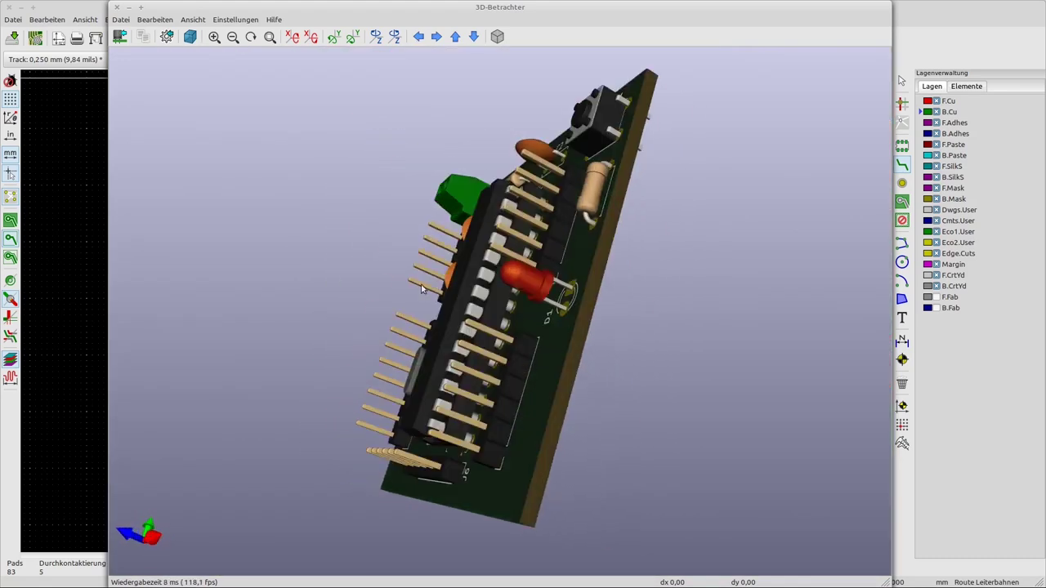
{"action": "left_click_drag", "start_coordinate": [581, 271], "coordinate": [688, 190]}
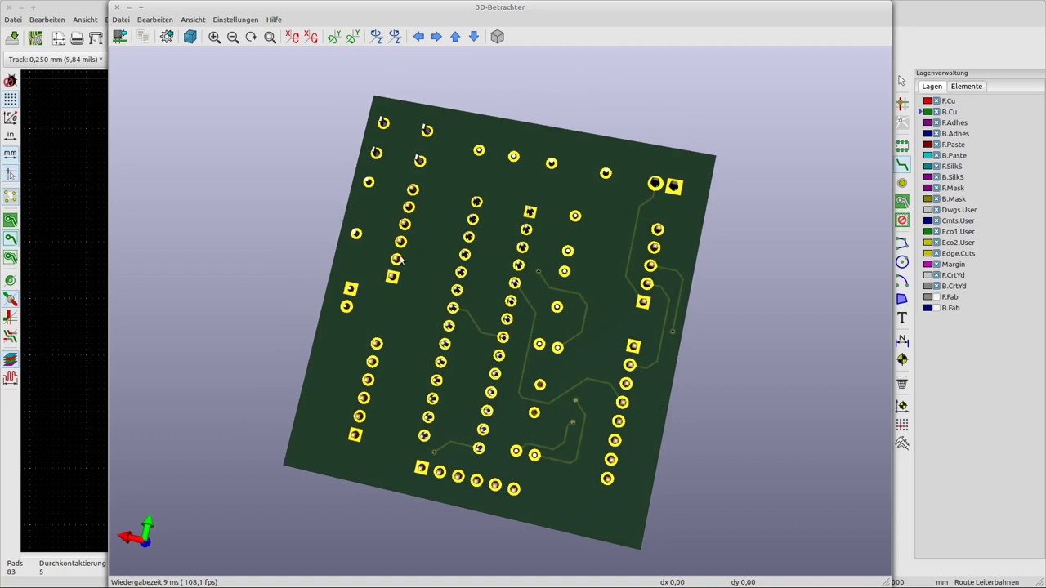
{"action": "scroll", "coordinate": [563, 294], "scroll_direction": "up", "scroll_amount": 5}
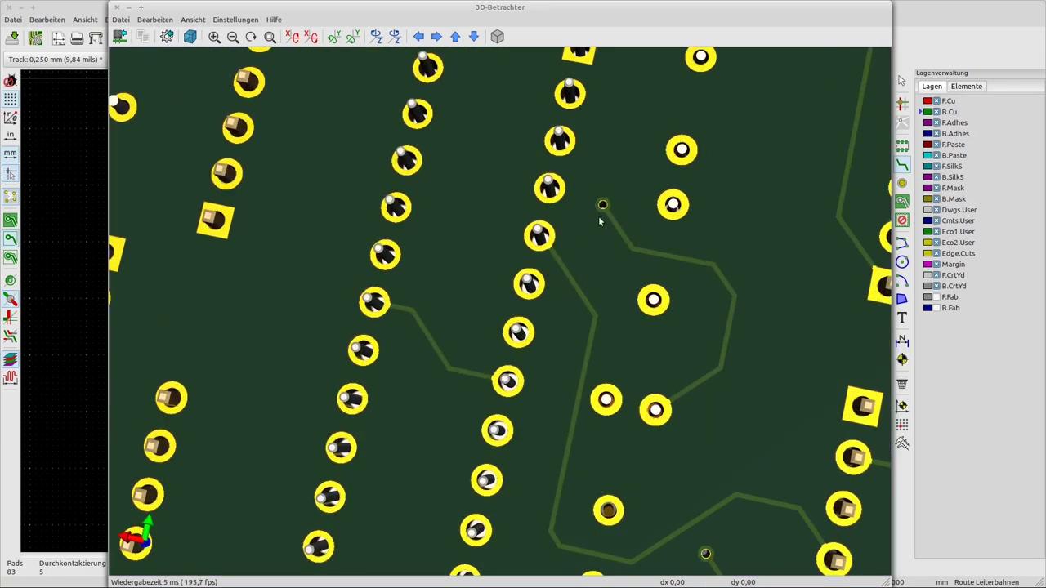
{"action": "scroll", "coordinate": [602, 205], "scroll_direction": "up", "scroll_amount": 2}
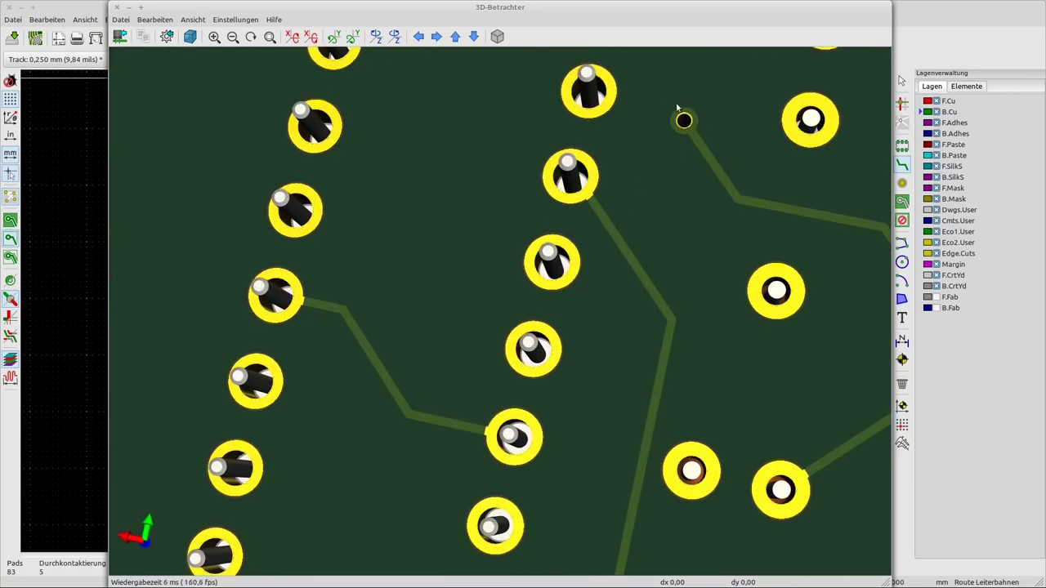
{"action": "scroll", "coordinate": [422, 466], "scroll_direction": "down", "scroll_amount": 6}
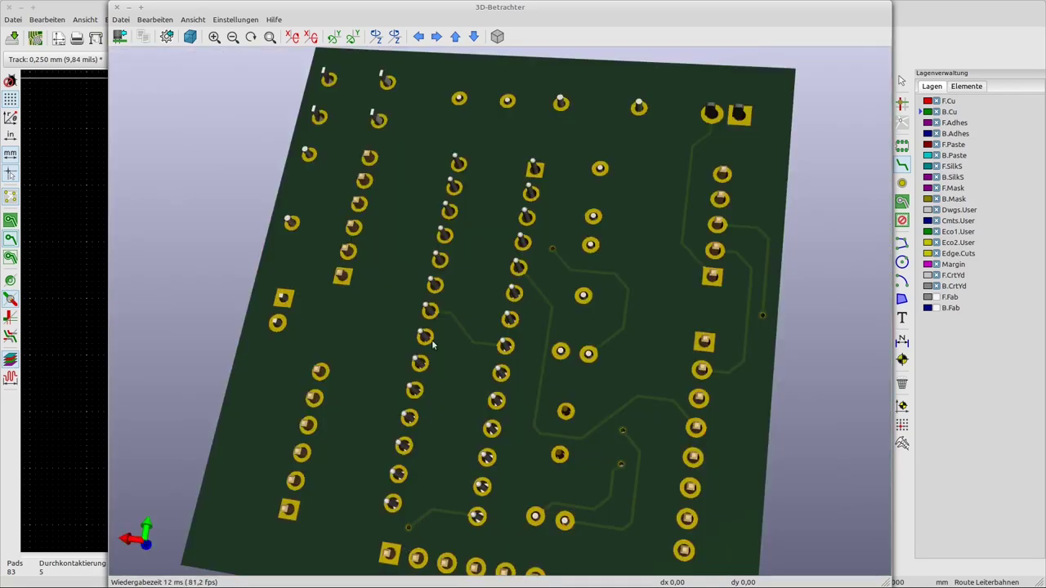
{"action": "left_click_drag", "start_coordinate": [377, 277], "coordinate": [457, 213]}
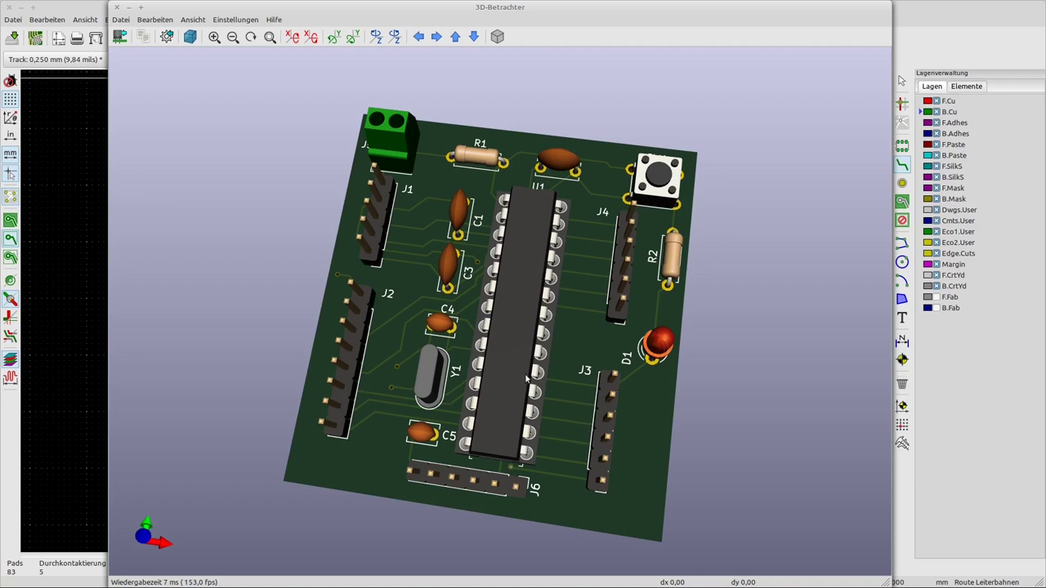
{"action": "left_click", "coordinate": [118, 7]}
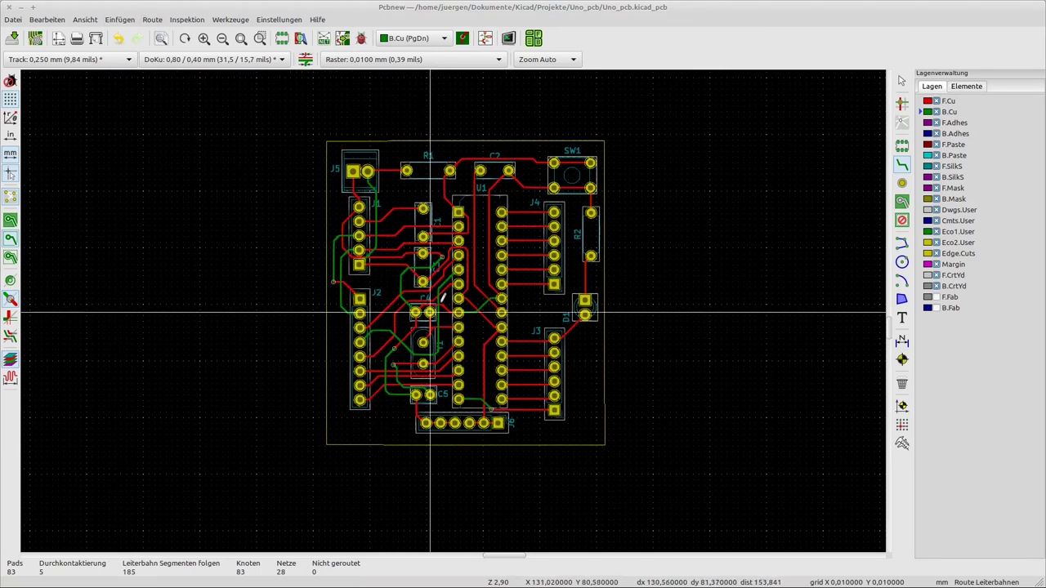
{"action": "scroll", "coordinate": [439, 304], "scroll_direction": "up", "scroll_amount": 1}
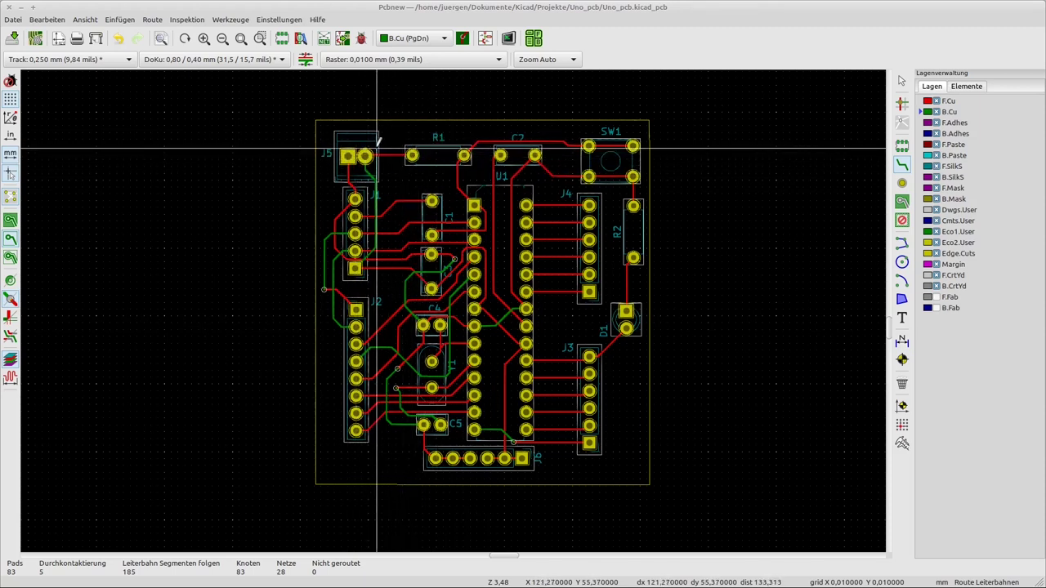
{"action": "key", "text": "F4"}
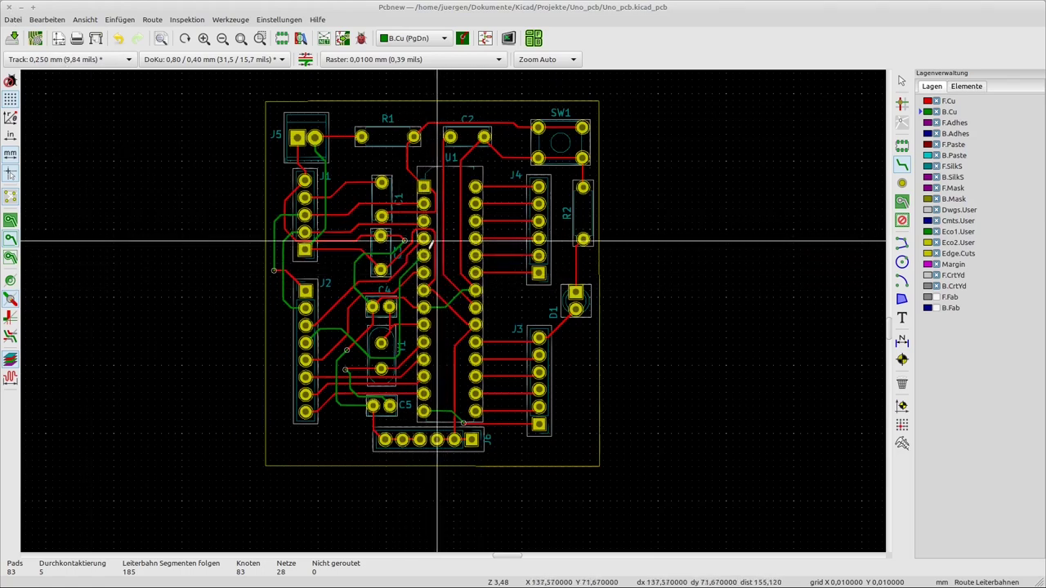
{"action": "scroll", "coordinate": [431, 234], "scroll_direction": "up", "scroll_amount": 4}
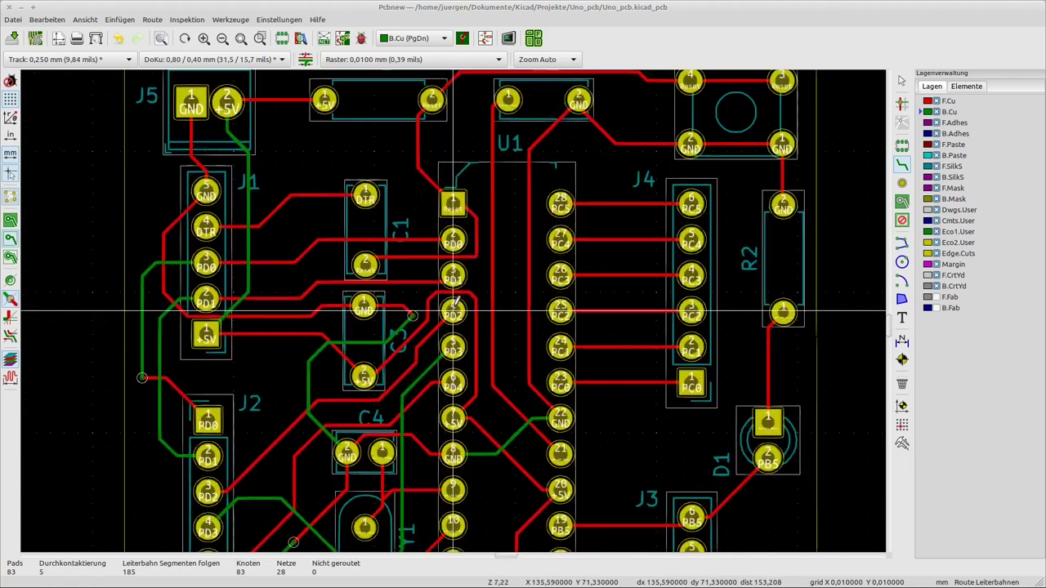
{"action": "scroll", "coordinate": [456, 315], "scroll_direction": "up", "scroll_amount": 1}
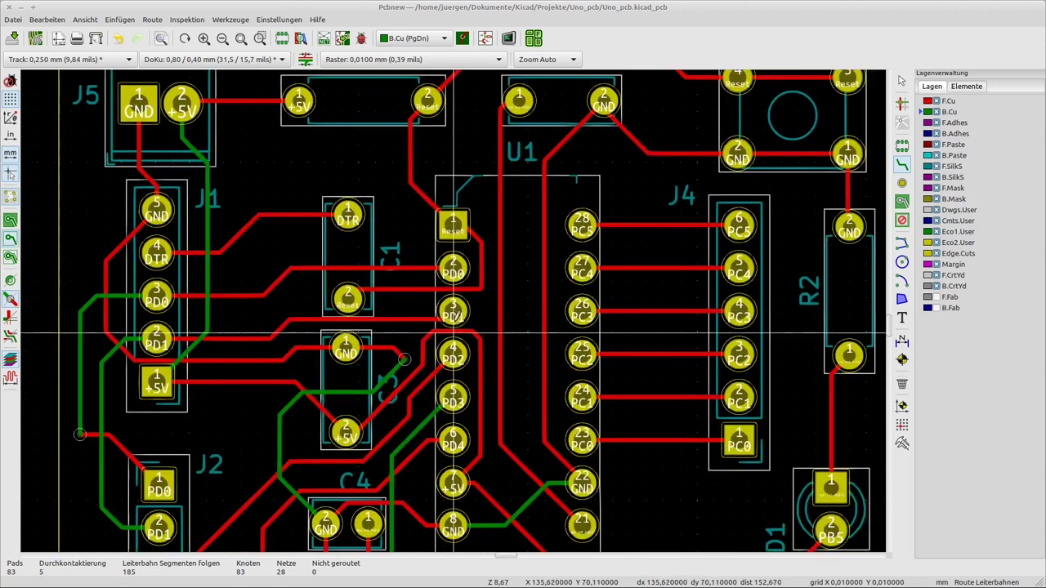
{"action": "scroll", "coordinate": [456, 336], "scroll_direction": "down", "scroll_amount": 5}
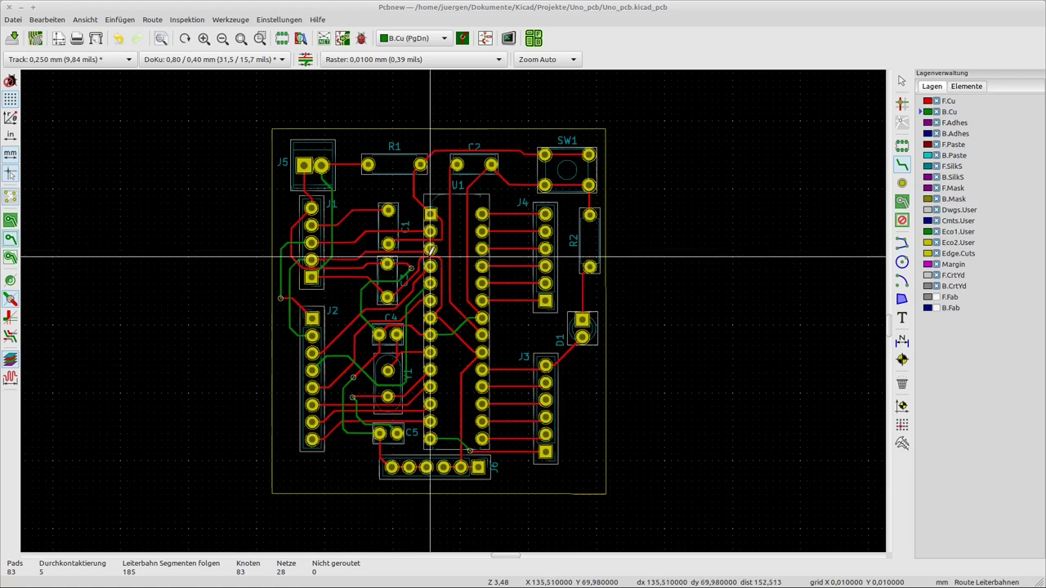
- Run the design rule check with the existing settings and check the results for unconnected items
{"action": "left_click", "coordinate": [362, 39]}
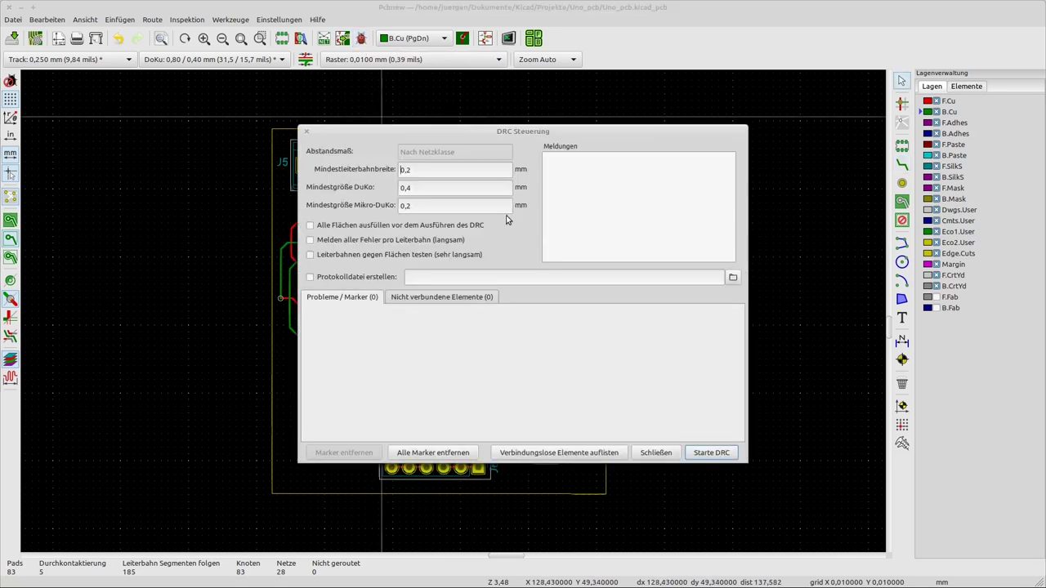
{"action": "left_click_drag", "start_coordinate": [460, 133], "coordinate": [419, 140]}
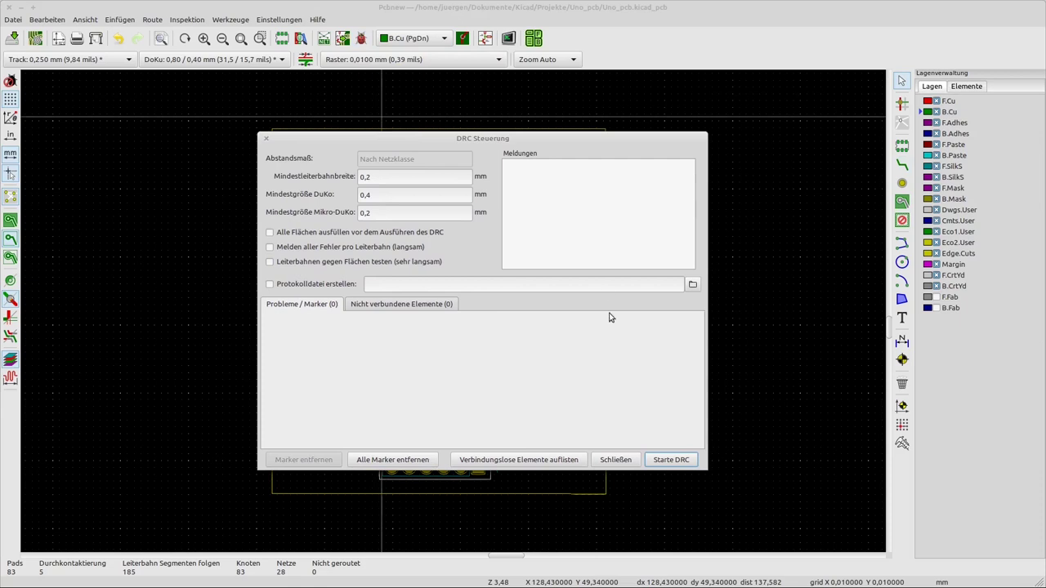
{"action": "left_click", "coordinate": [671, 460]}
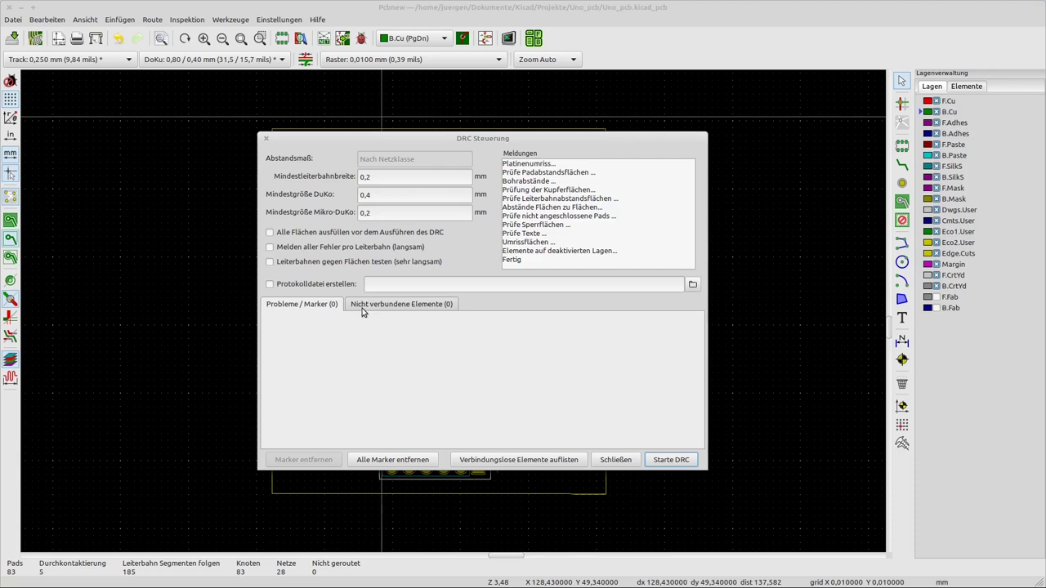
{"action": "left_click", "coordinate": [410, 308]}
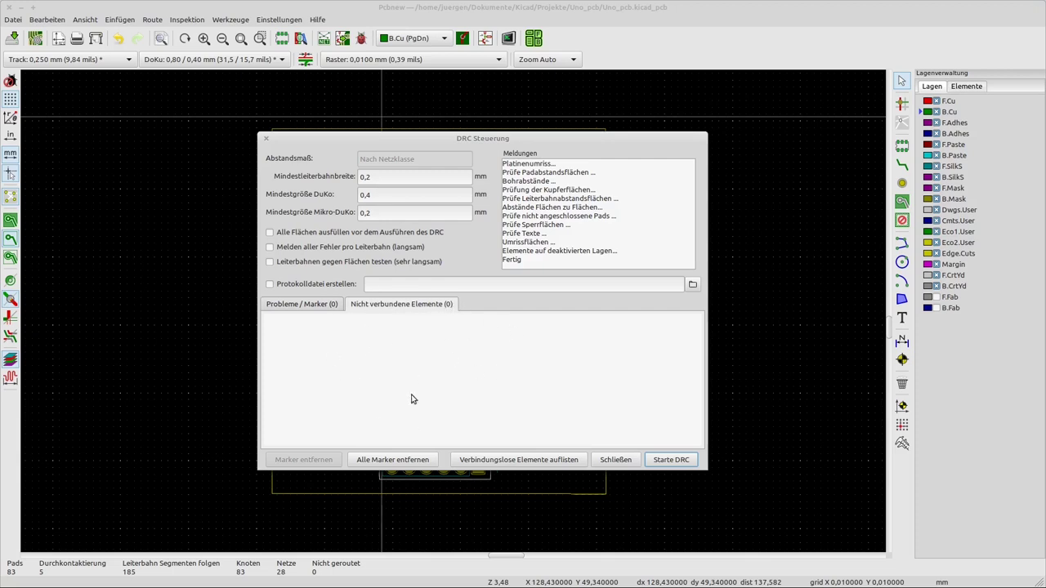
- Review the design rule check's problem and unconnected-element lists, close the check and save the Uno_pcb board file
{"action": "left_click", "coordinate": [311, 307]}
{"action": "left_click", "coordinate": [412, 309]}
{"action": "left_click", "coordinate": [324, 303]}
{"action": "left_click", "coordinate": [415, 307]}
{"action": "left_click", "coordinate": [297, 305]}
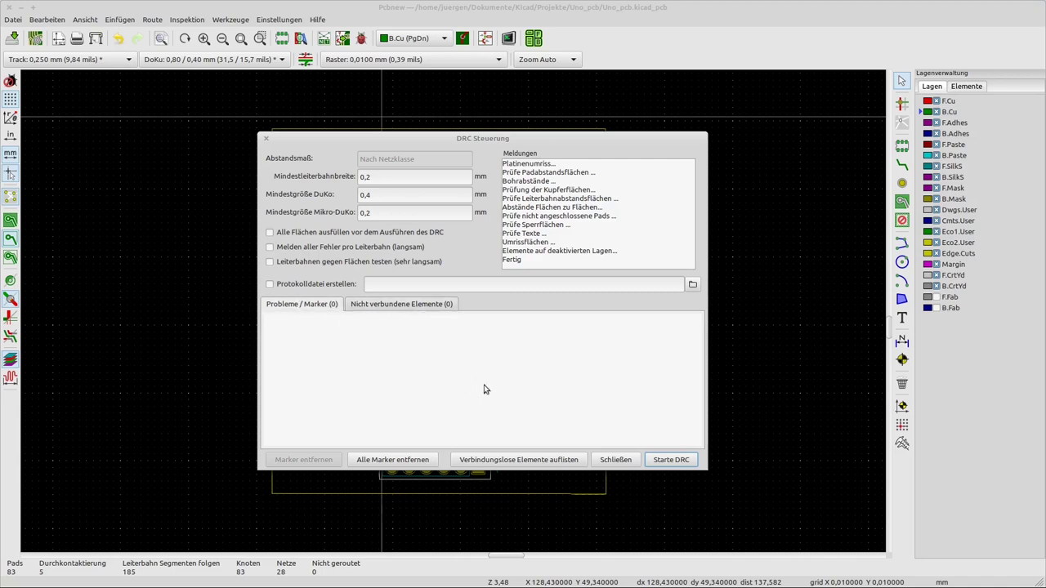
{"action": "left_click", "coordinate": [617, 460]}
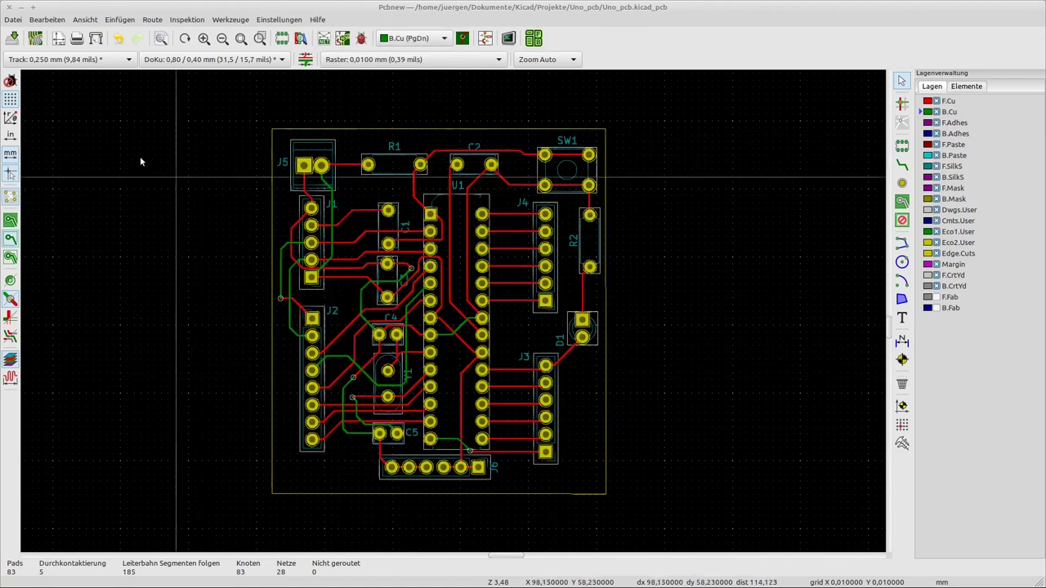
{"action": "left_click", "coordinate": [12, 38]}
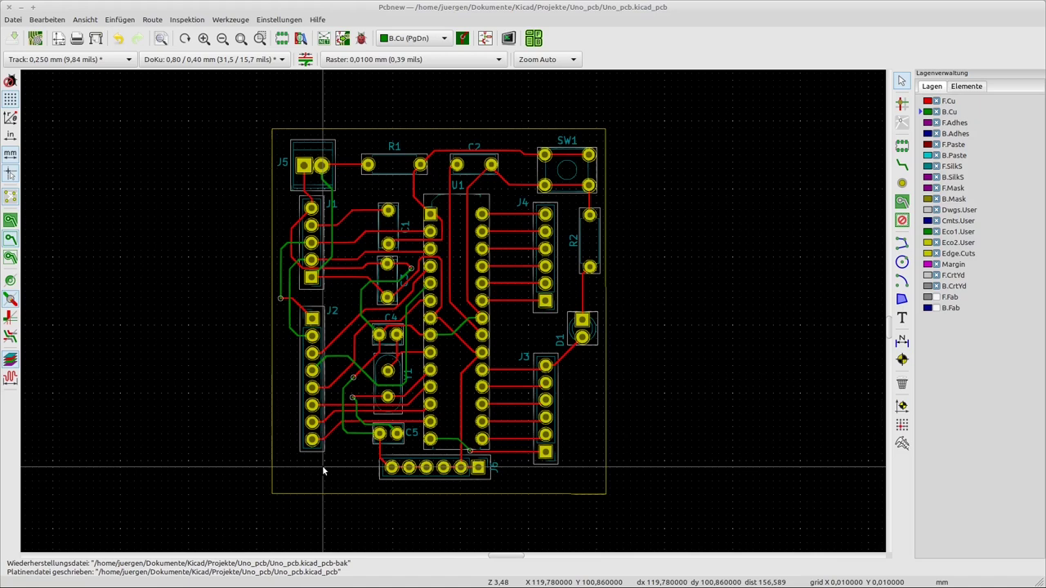
- Examine the component side of the board in the 3D viewer, close it and inspect header J6's GND and +5V pads in the layout
{"action": "left_click", "coordinate": [85, 20]}
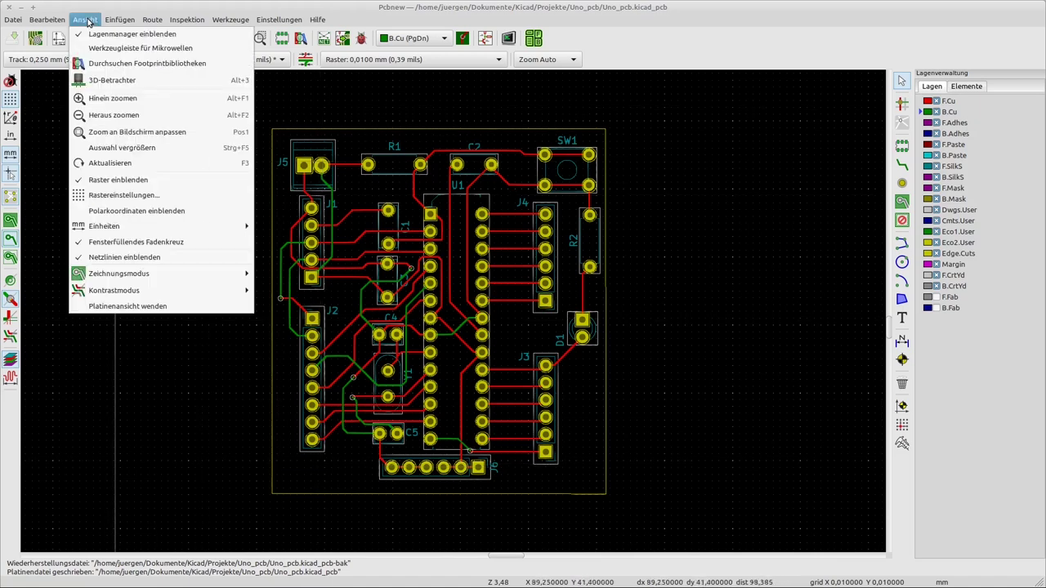
{"action": "left_click", "coordinate": [106, 78]}
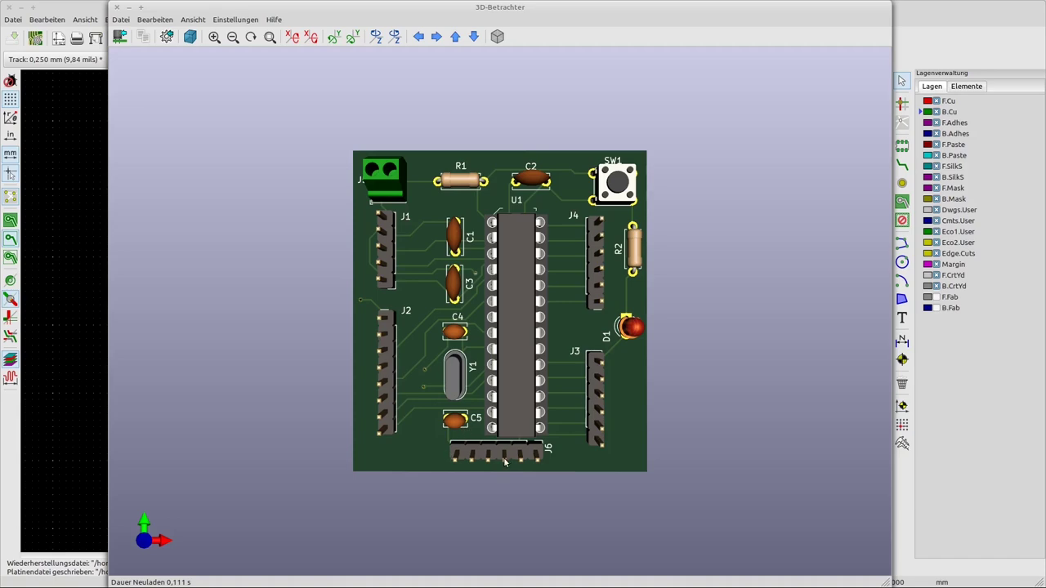
{"action": "key", "text": "alt+F4"}
{"action": "scroll", "coordinate": [453, 314], "scroll_direction": "up", "scroll_amount": 6}
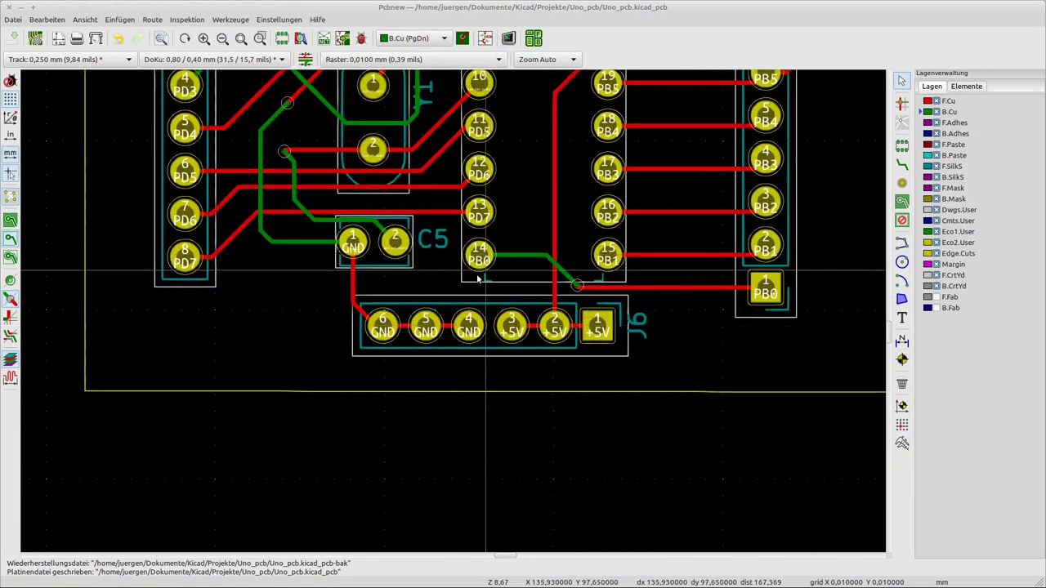
{"action": "scroll", "coordinate": [415, 346], "scroll_direction": "up", "scroll_amount": 2}
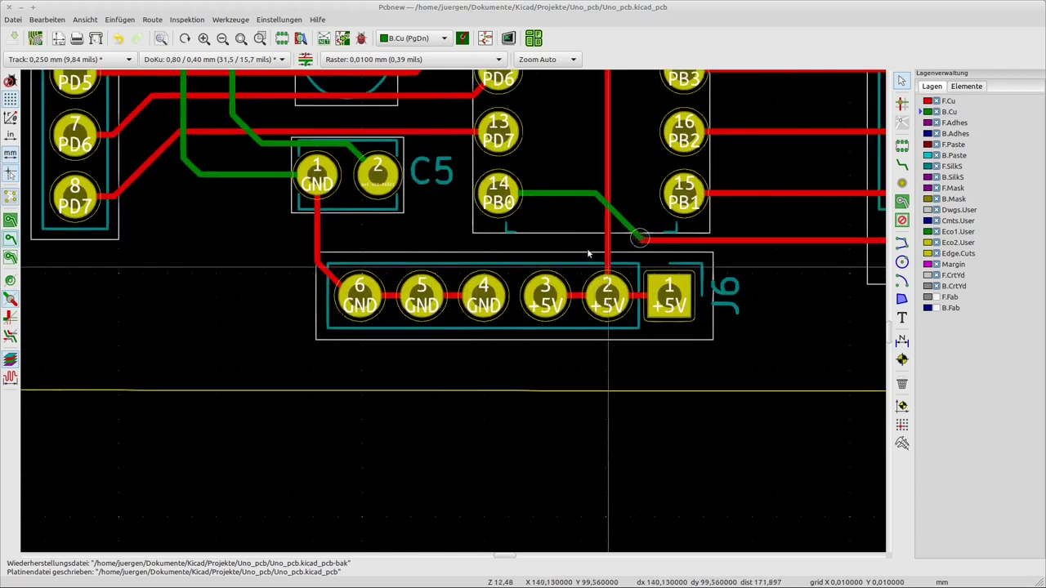